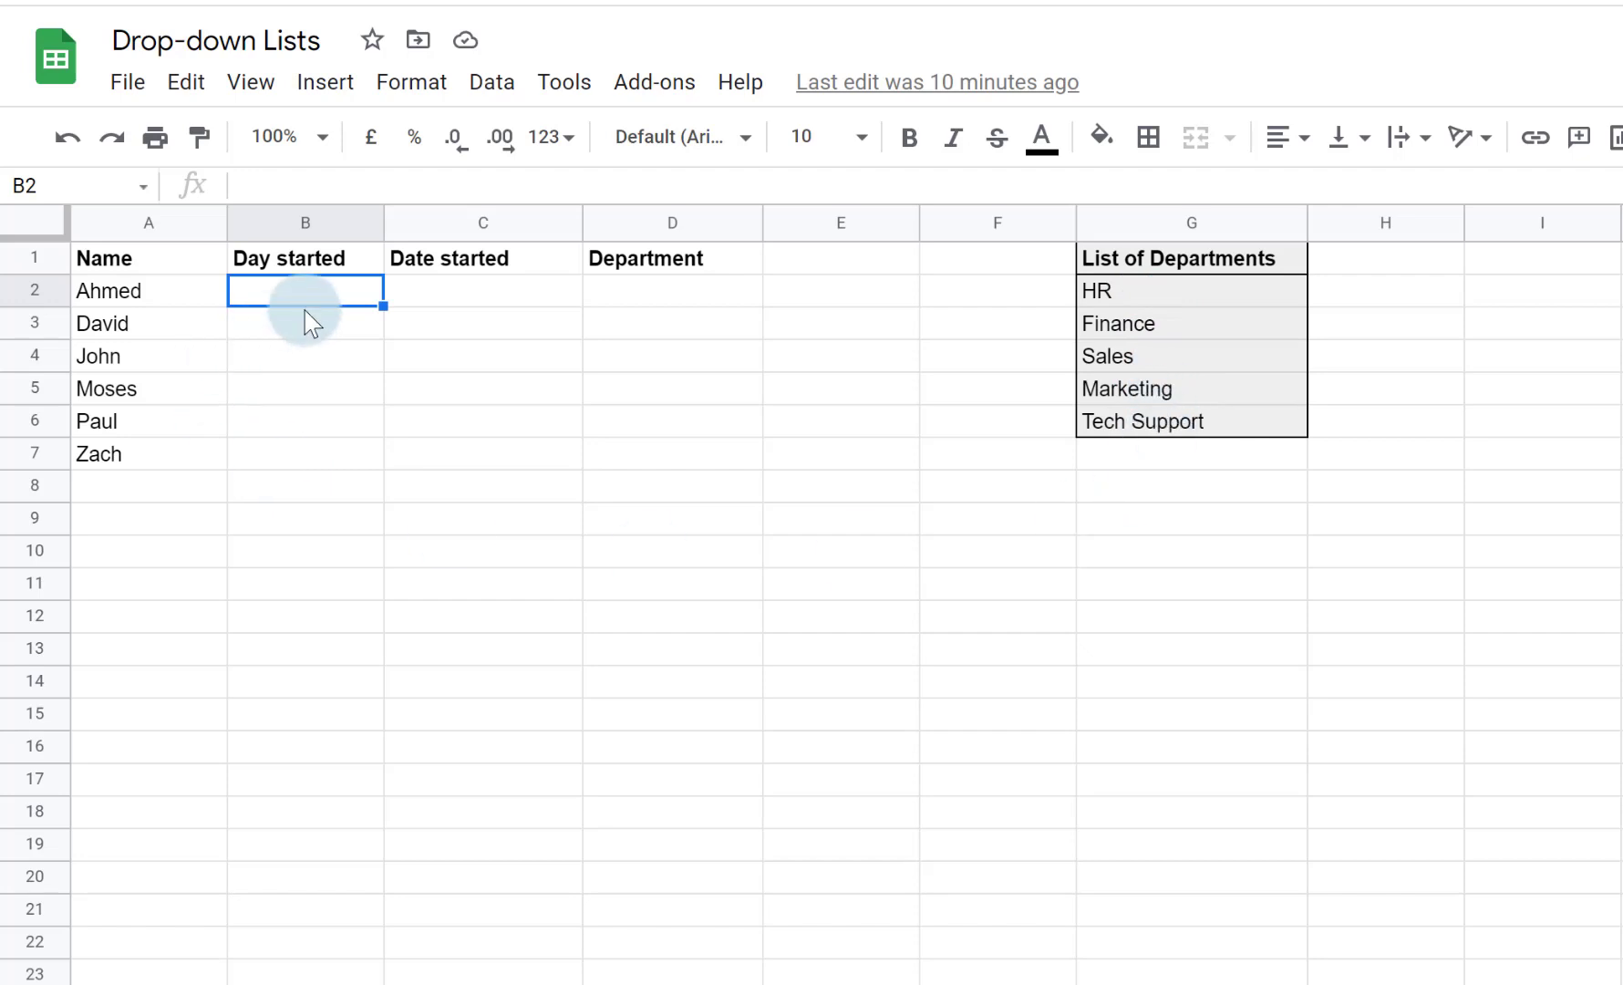
Open data validation for the empty Day started cells B2:B7 and confirm that cell range
{"action": "key", "text": "Down"}
{"action": "key", "text": "Down"}
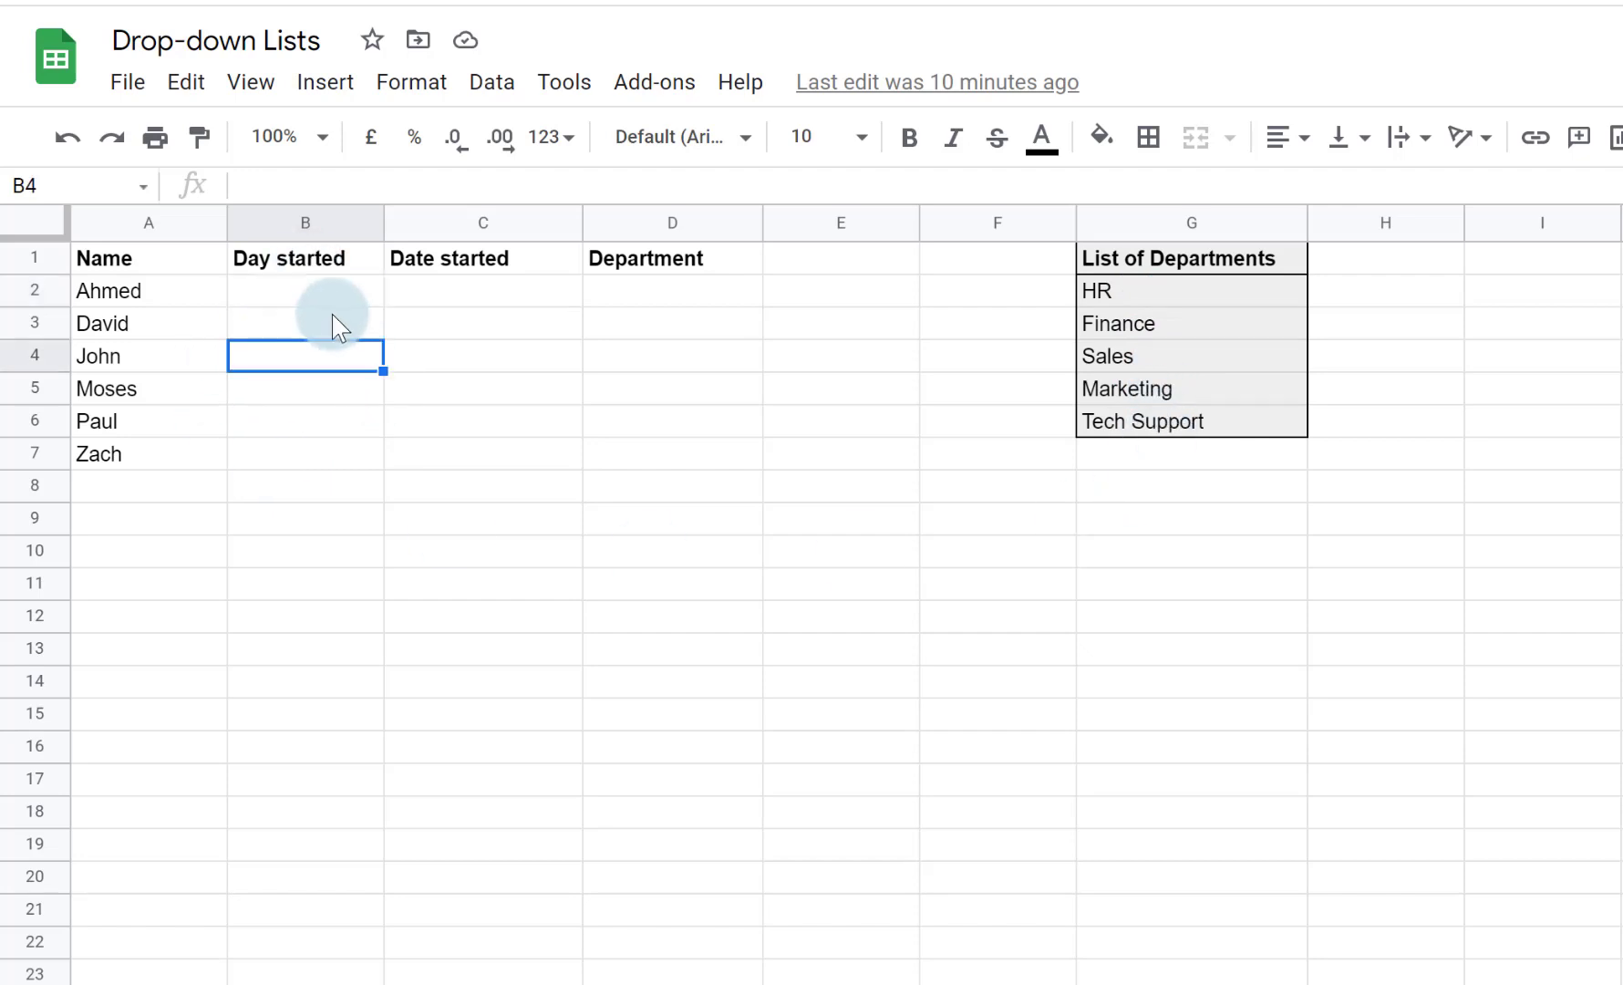
{"action": "left_click_drag", "start_coordinate": [333, 290], "coordinate": [340, 447]}
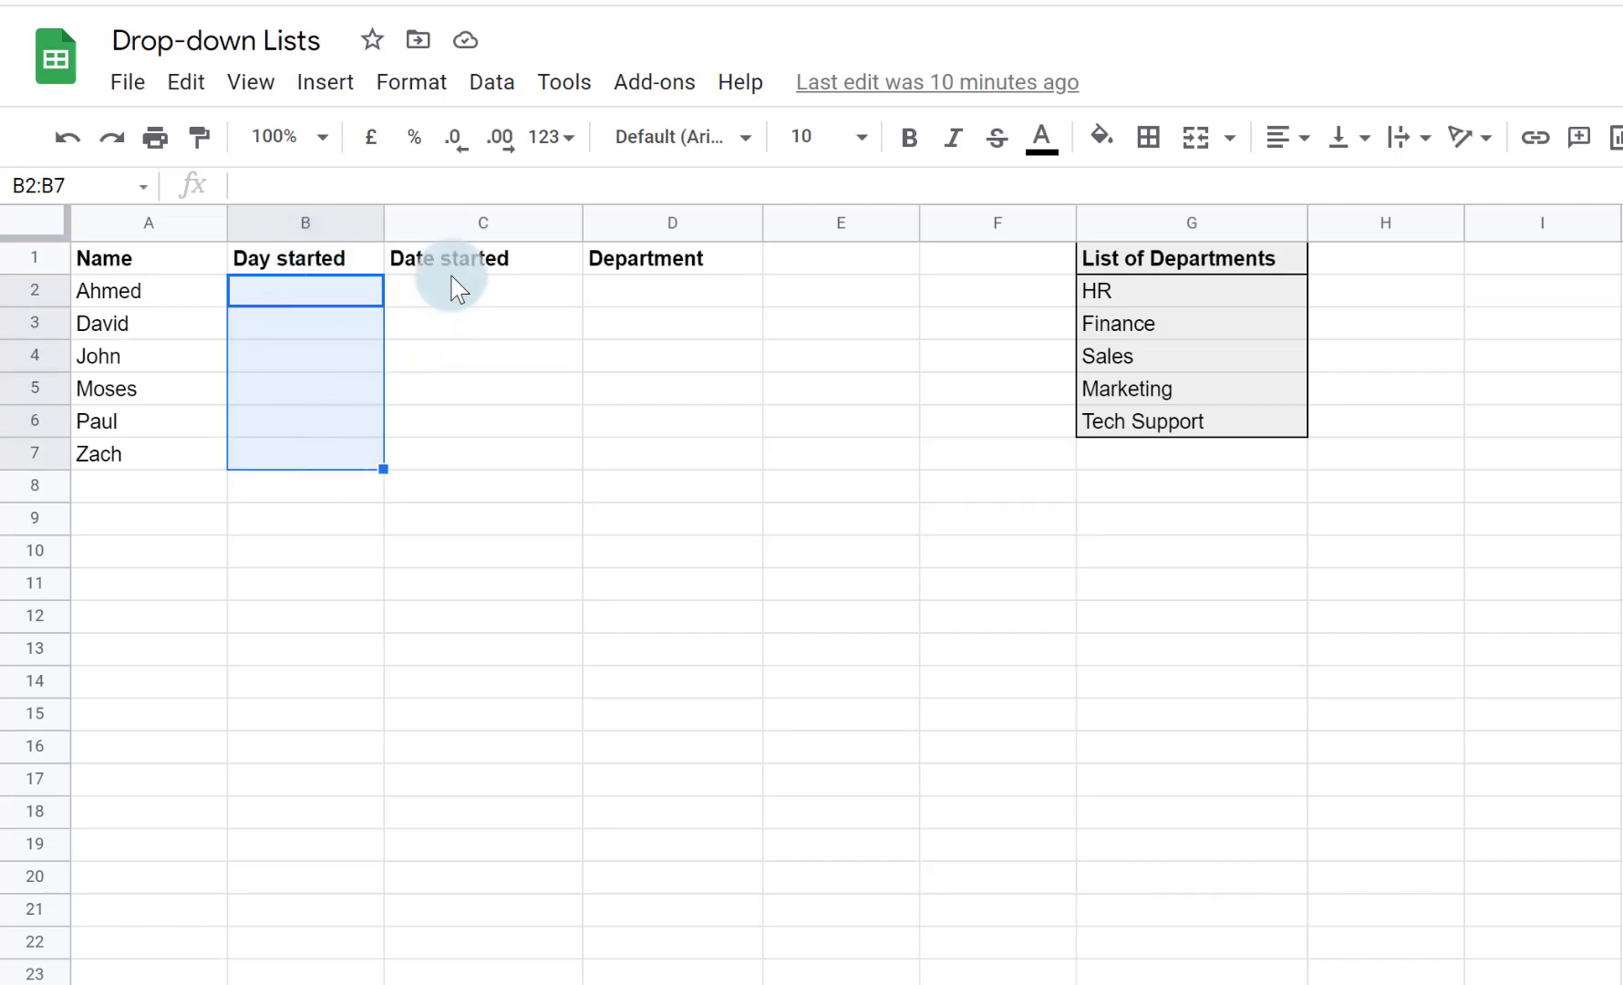
{"action": "left_click", "coordinate": [492, 83]}
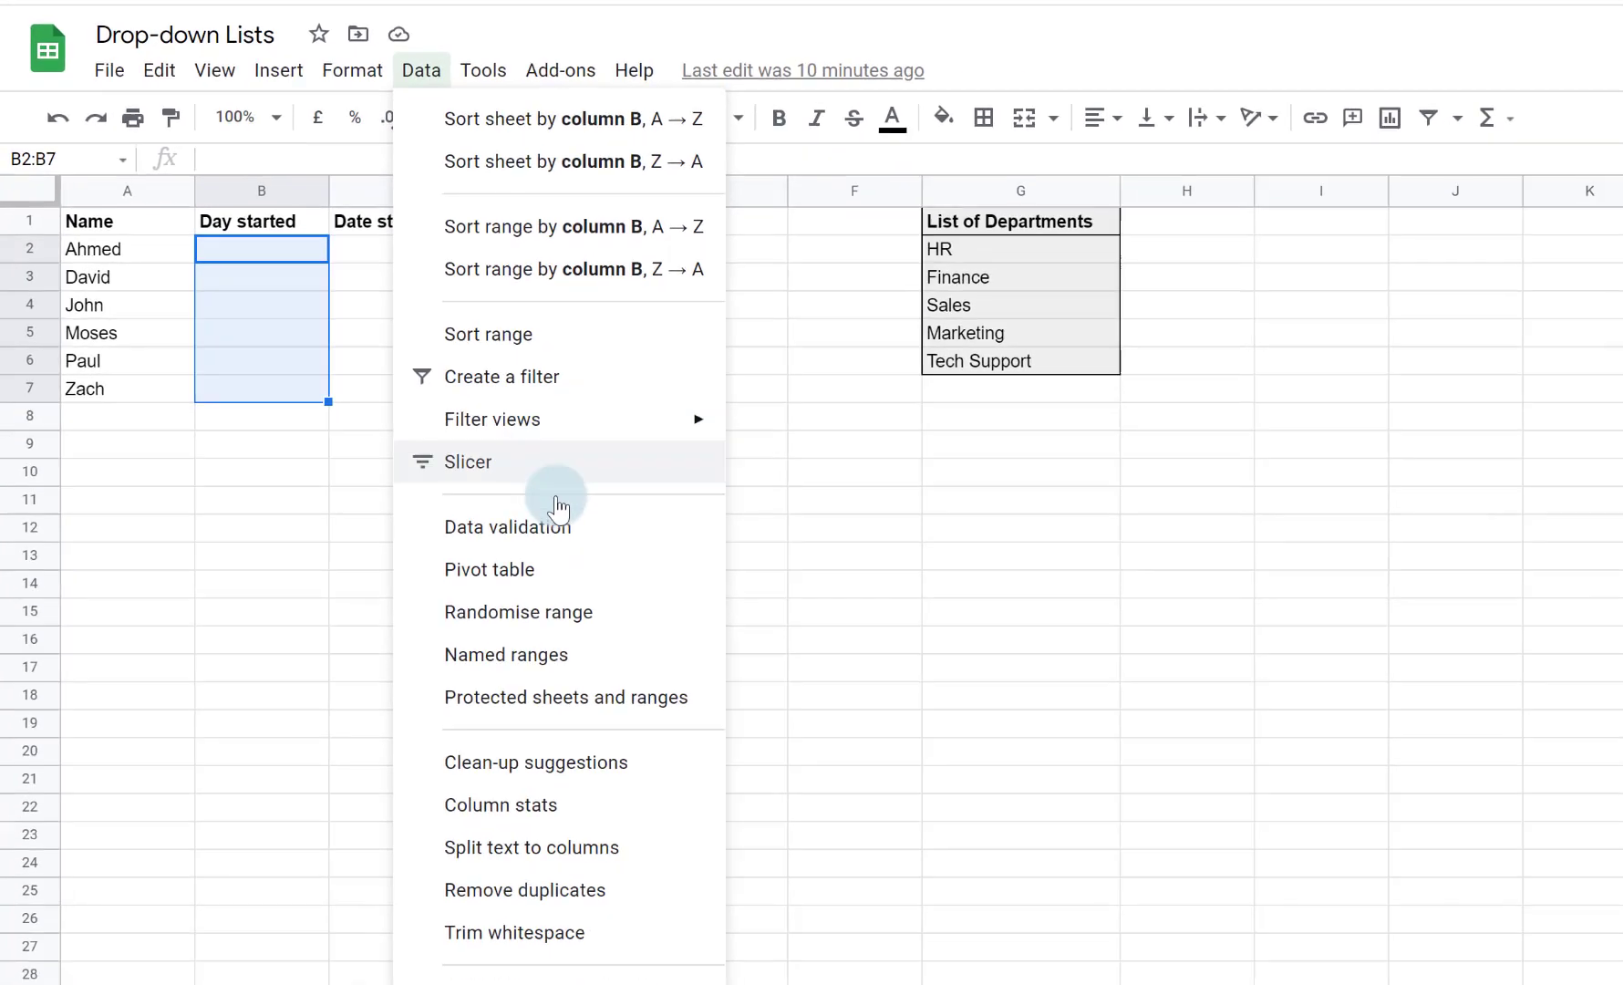
{"action": "left_click", "coordinate": [662, 616]}
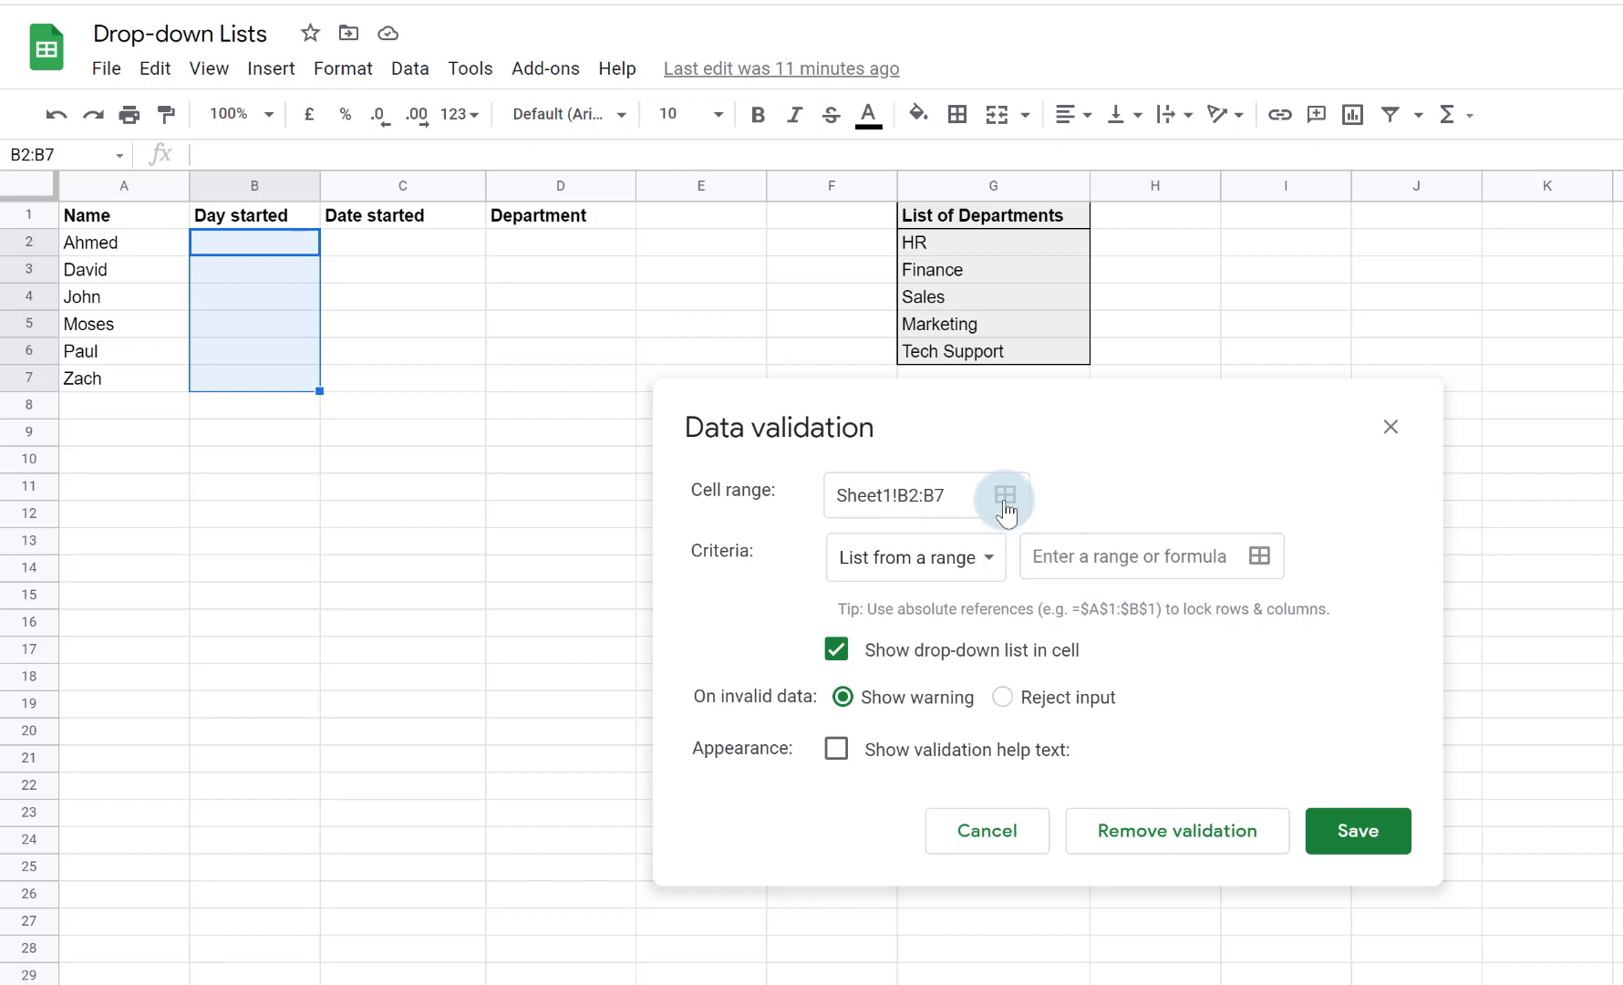
{"action": "left_click", "coordinate": [1004, 499]}
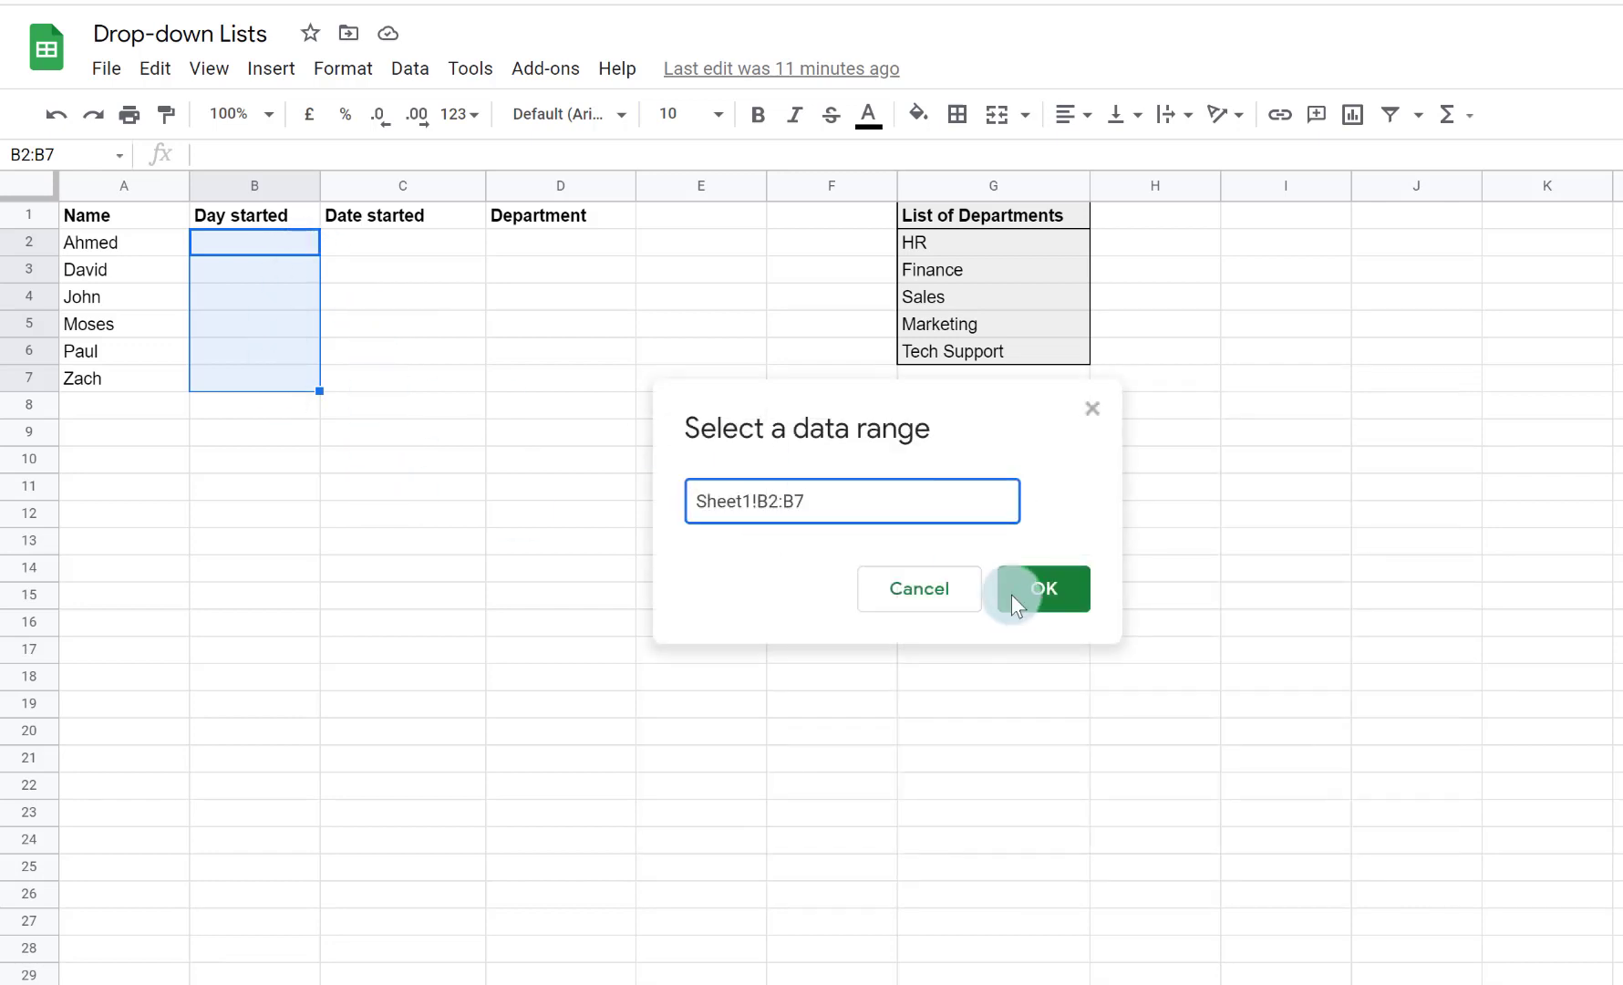
{"action": "left_click", "coordinate": [1049, 597]}
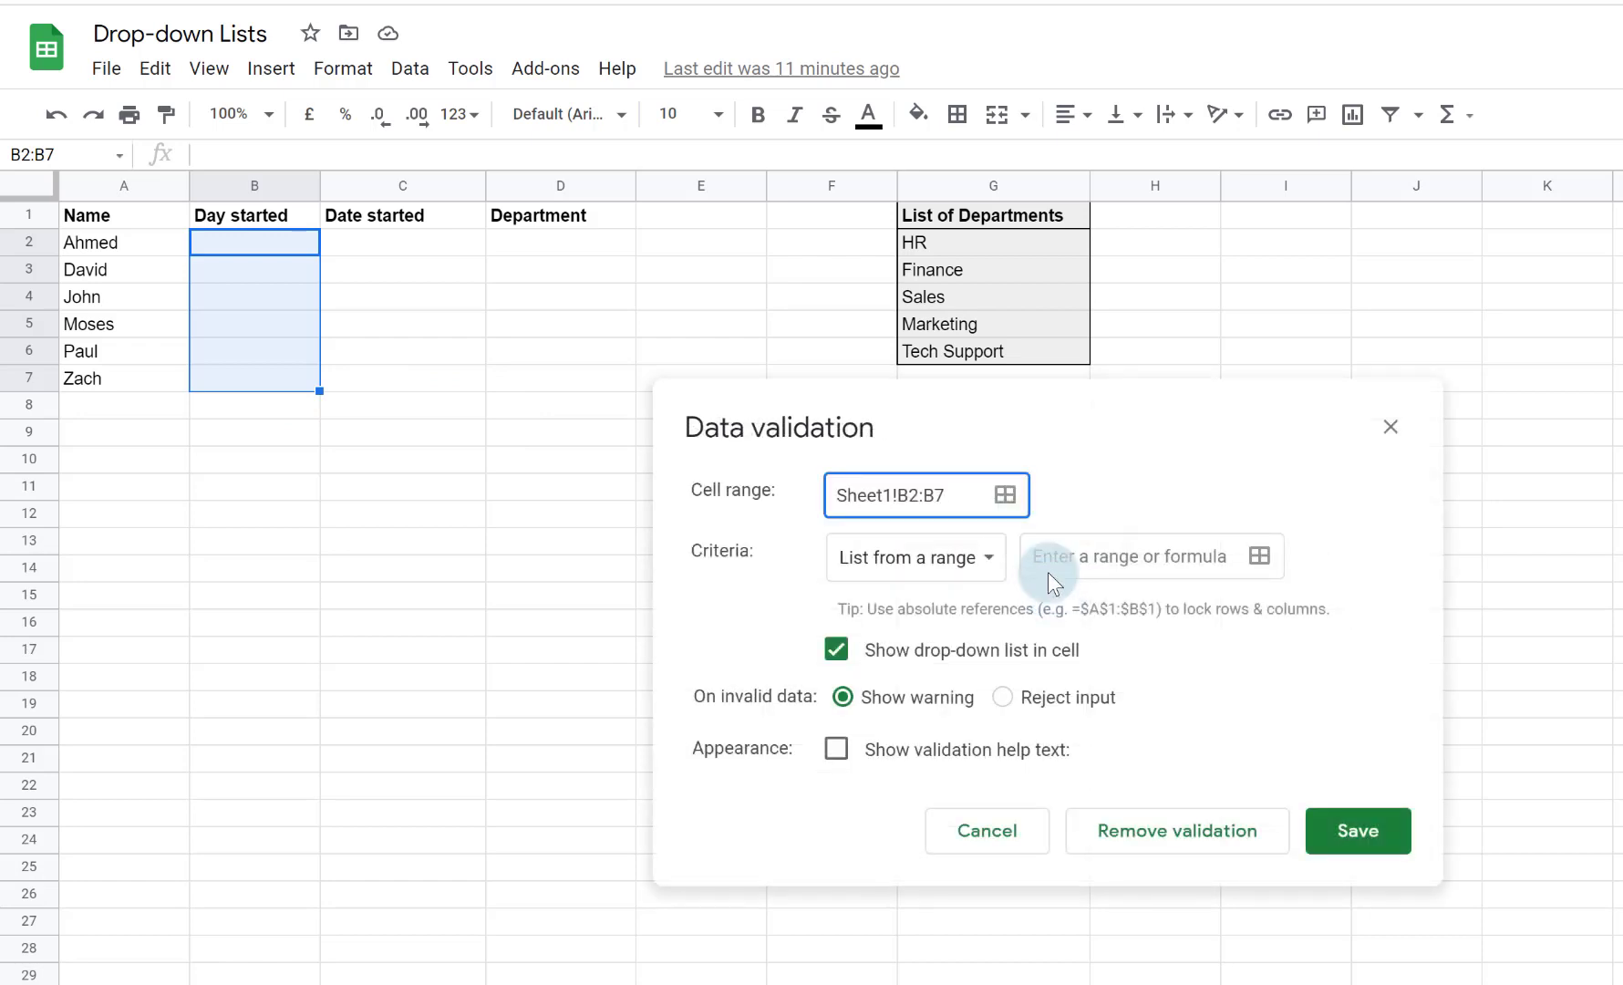
Set the validation criteria to a list of items with Monday,Tuesday,Wednesday,Thursday,Friday and save the rule
{"action": "left_click", "coordinate": [997, 562]}
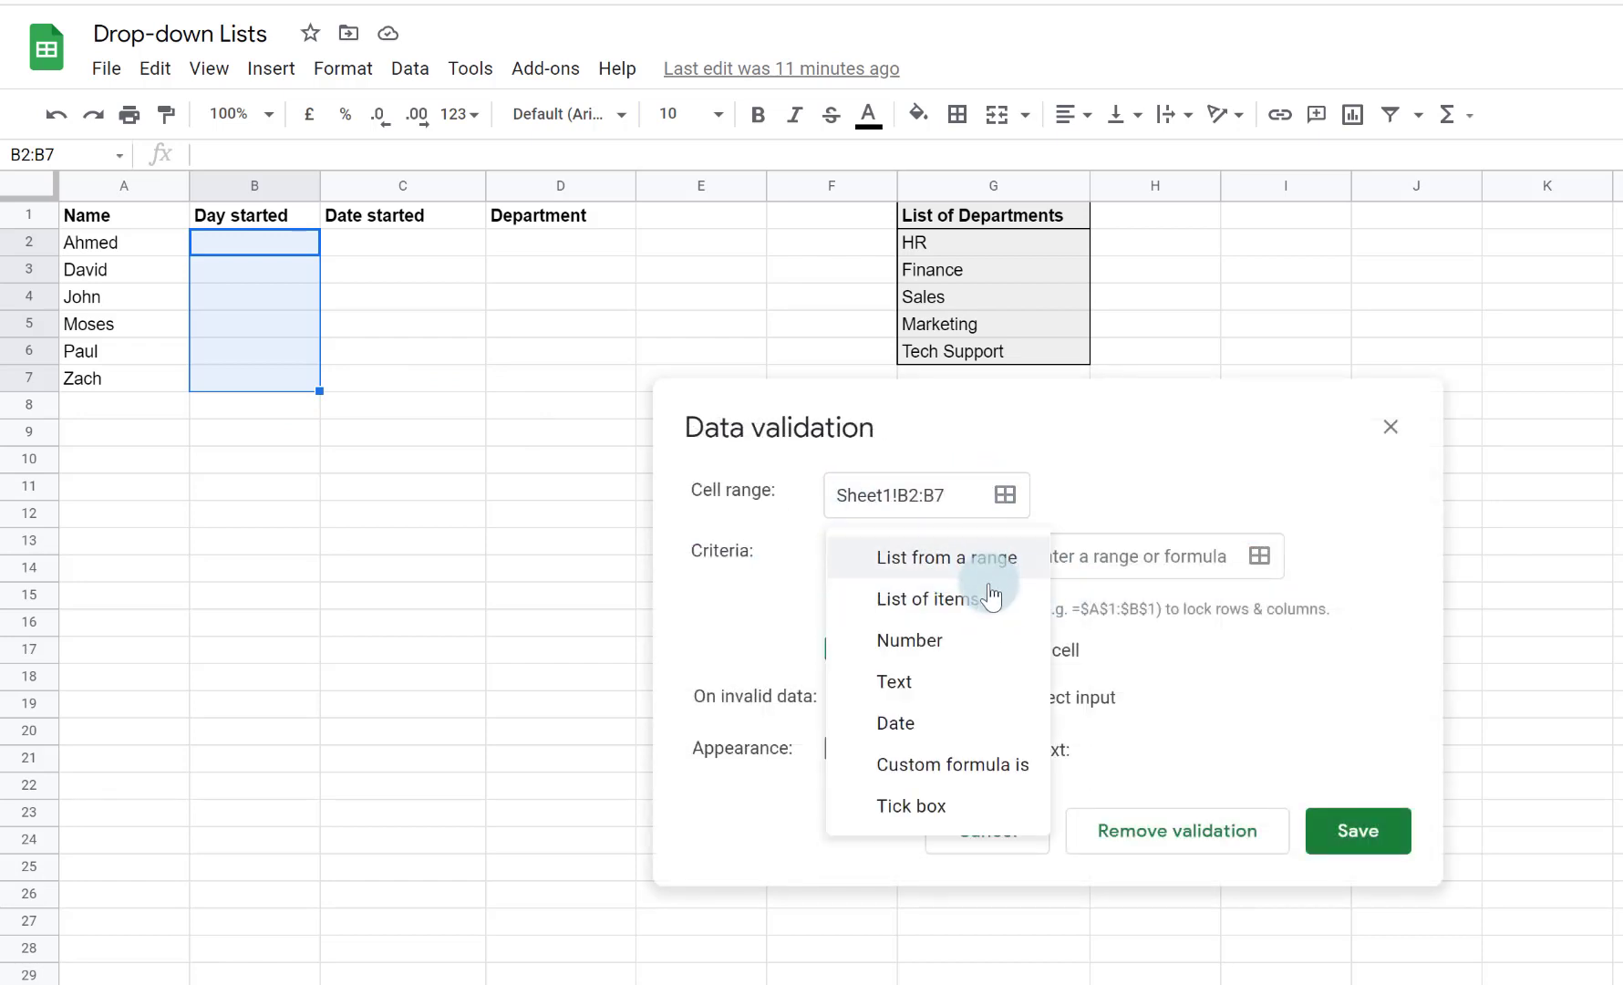
{"action": "left_click", "coordinate": [993, 603]}
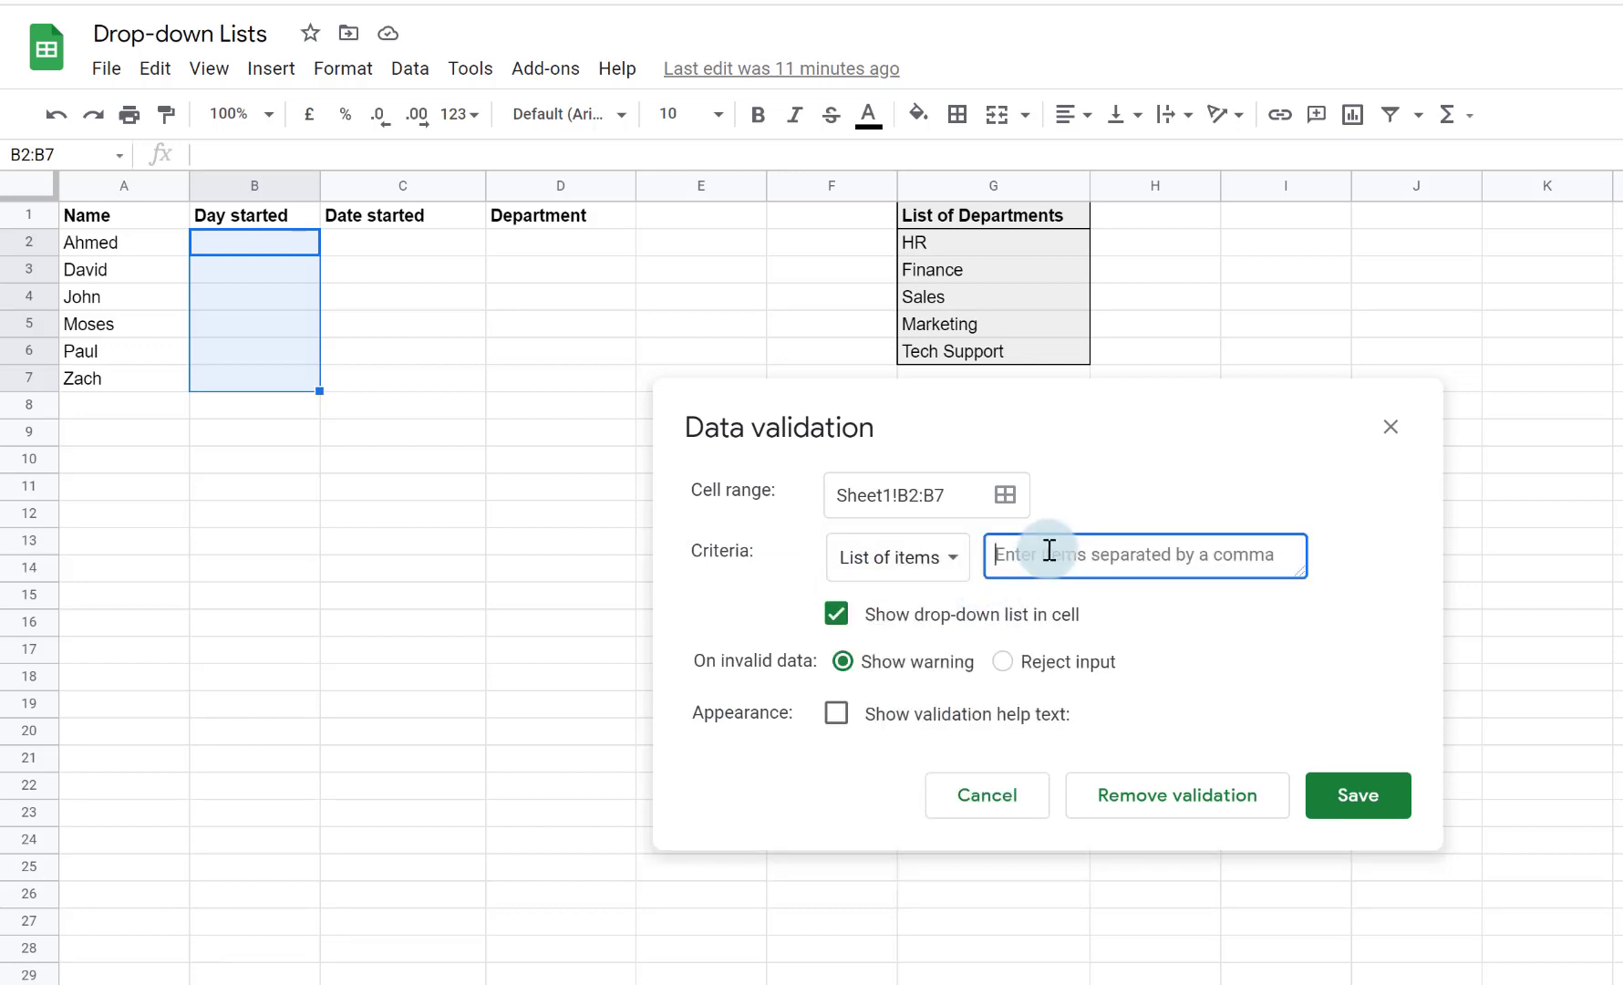
{"action": "type", "text": "Monday"}
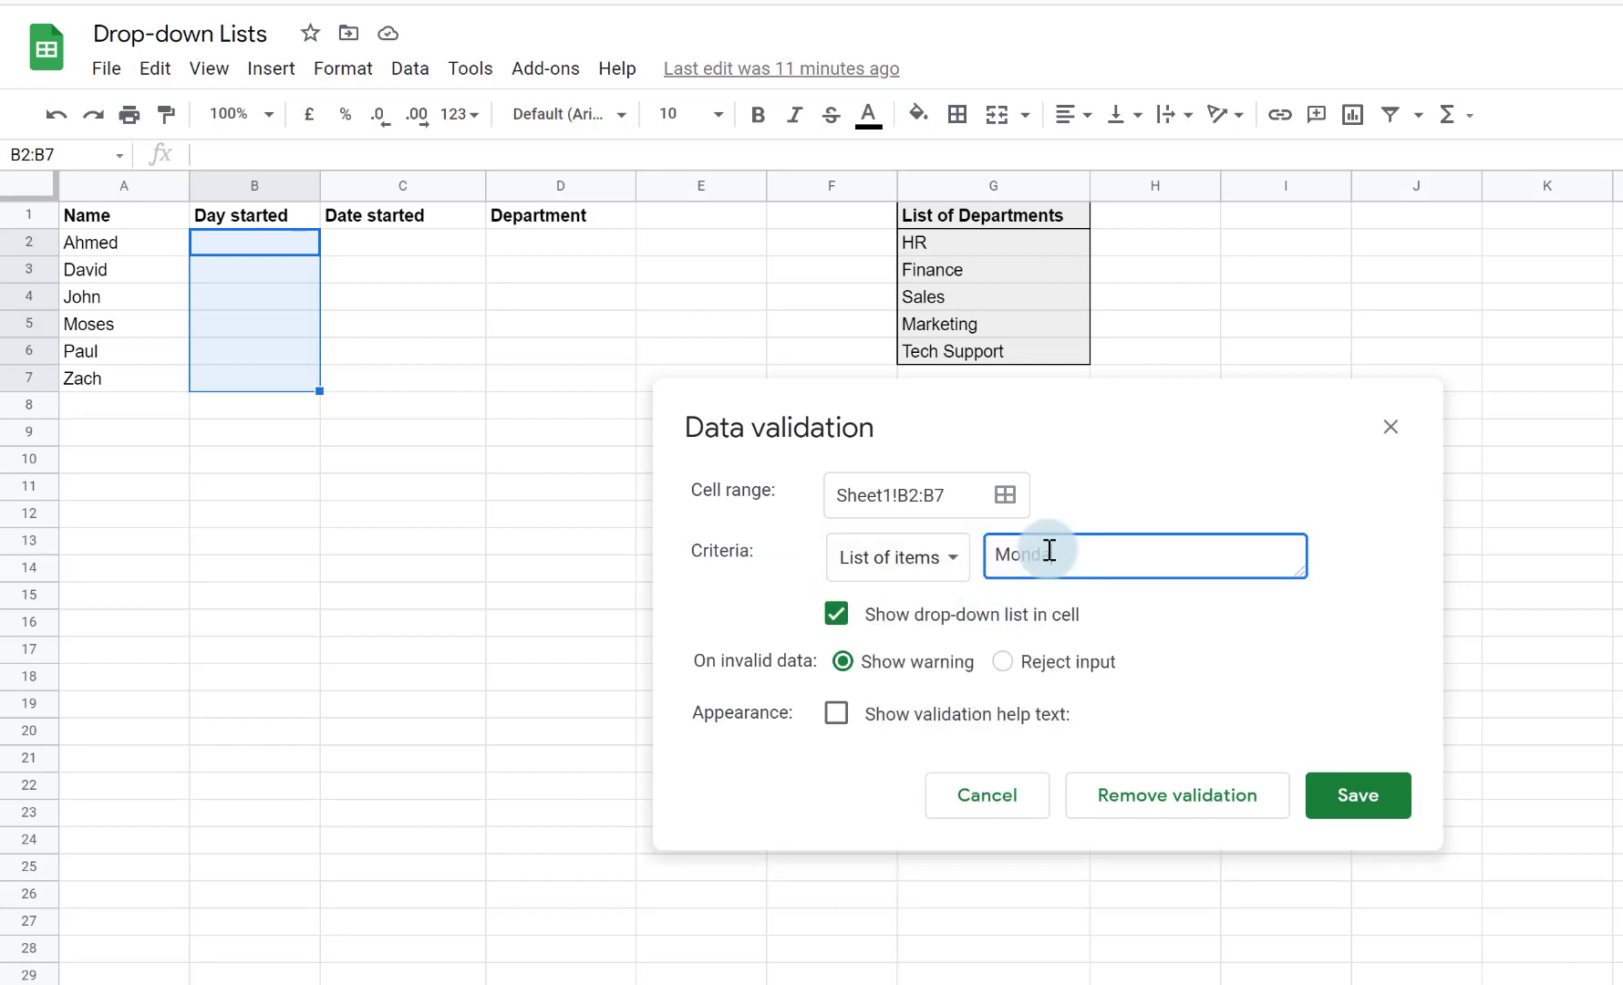
{"action": "type", "text": ",Tuesday,Wednesday,Thursday,Friday"}
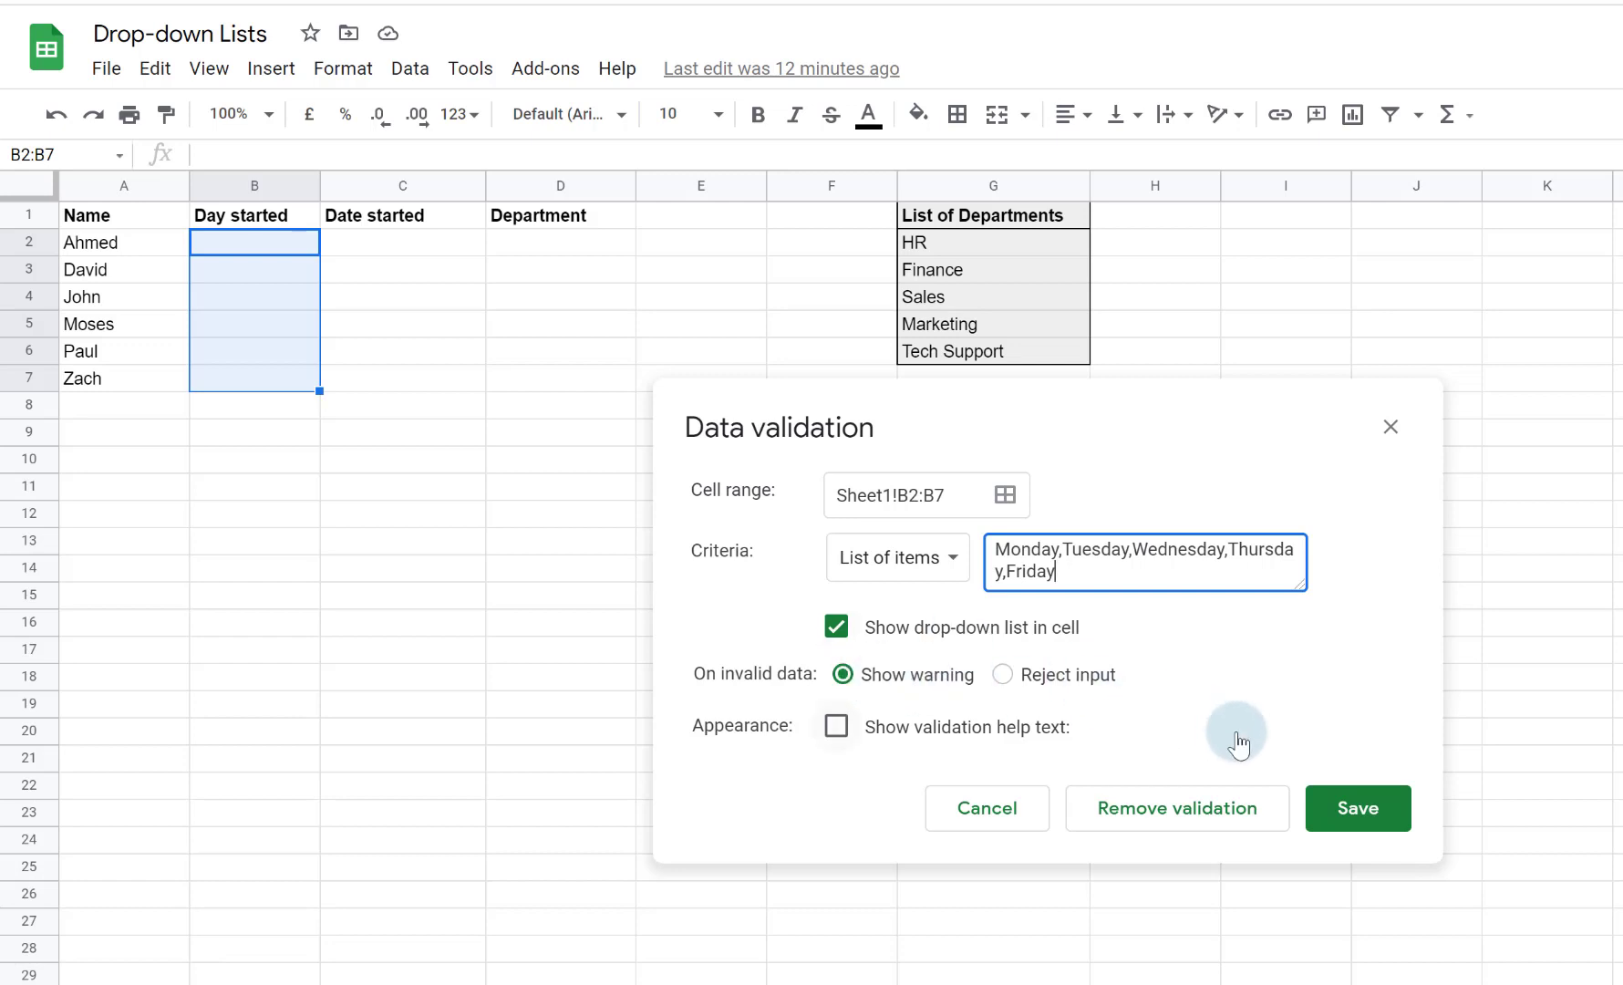
{"action": "left_click", "coordinate": [1367, 810]}
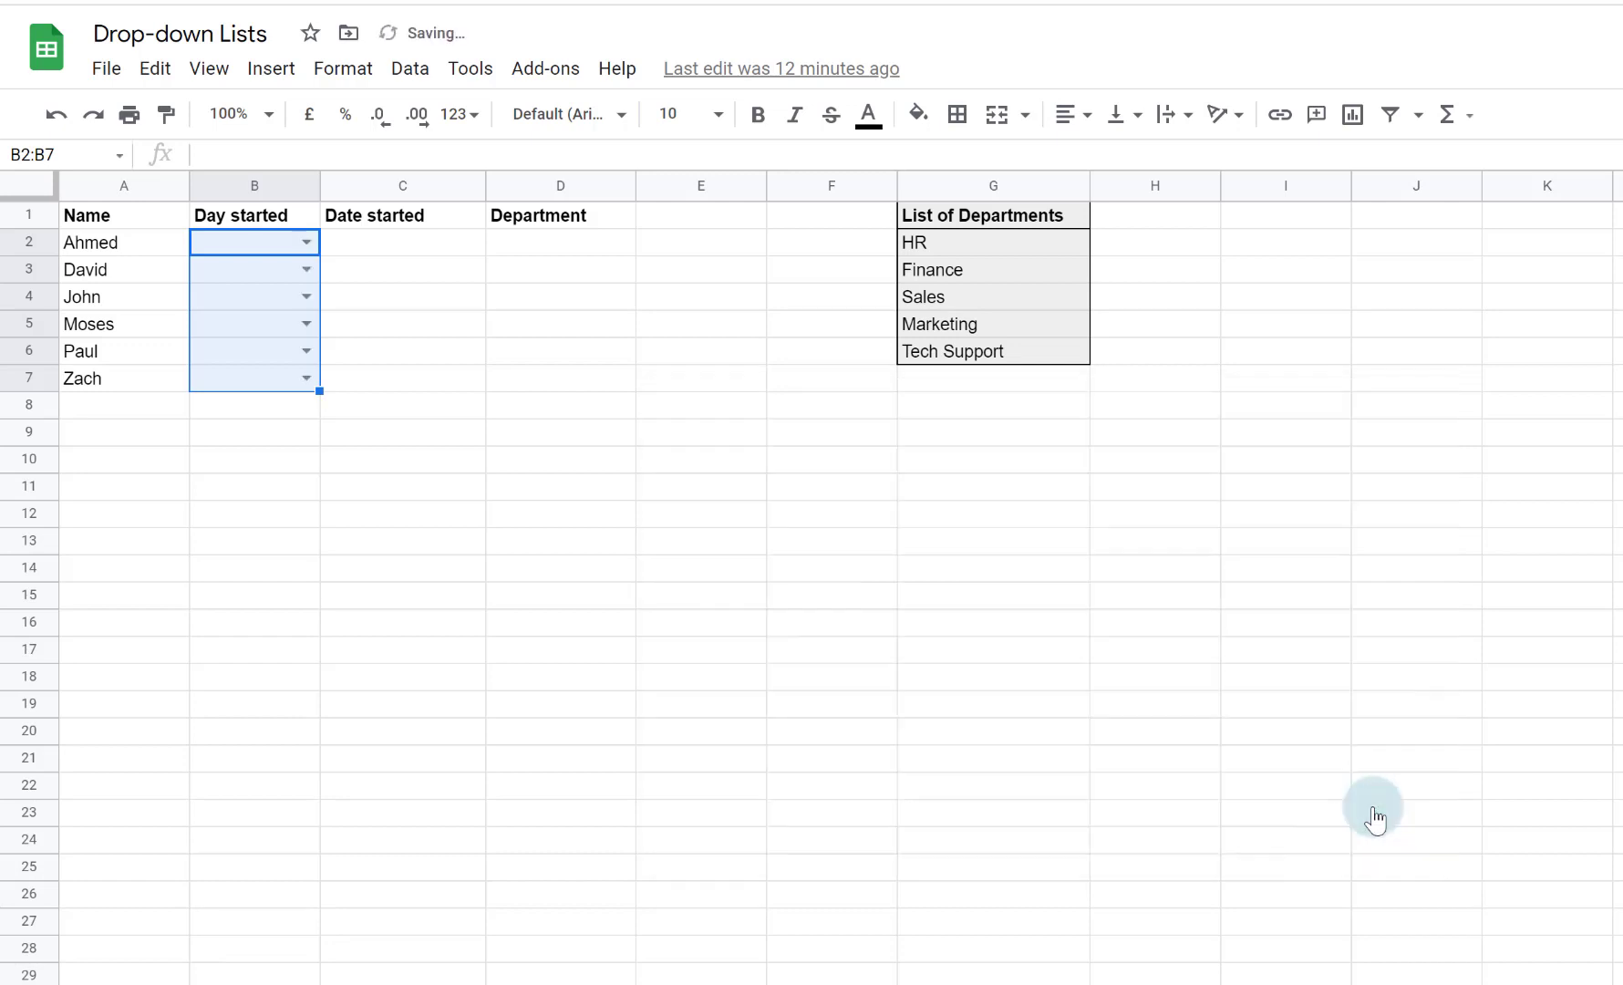
Choose Monday from the drop-down in B2 and enter the off-list text "teuuuuu" in B3
{"action": "left_click", "coordinate": [302, 243]}
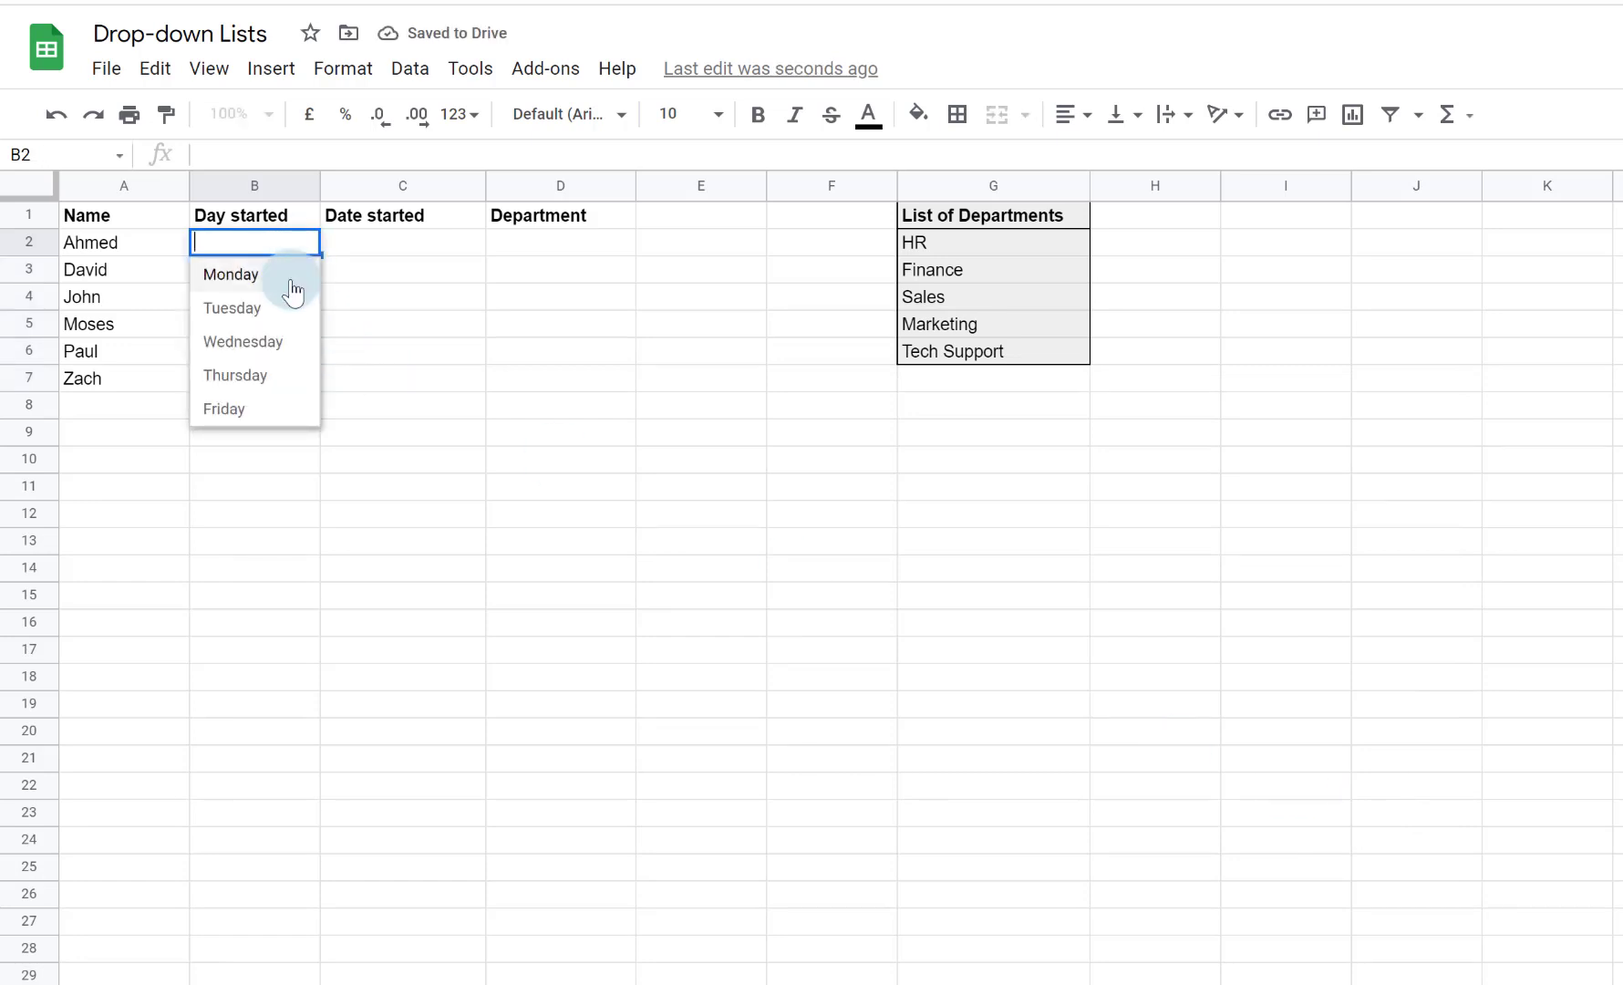
{"action": "left_click", "coordinate": [291, 285]}
{"action": "left_click", "coordinate": [291, 278]}
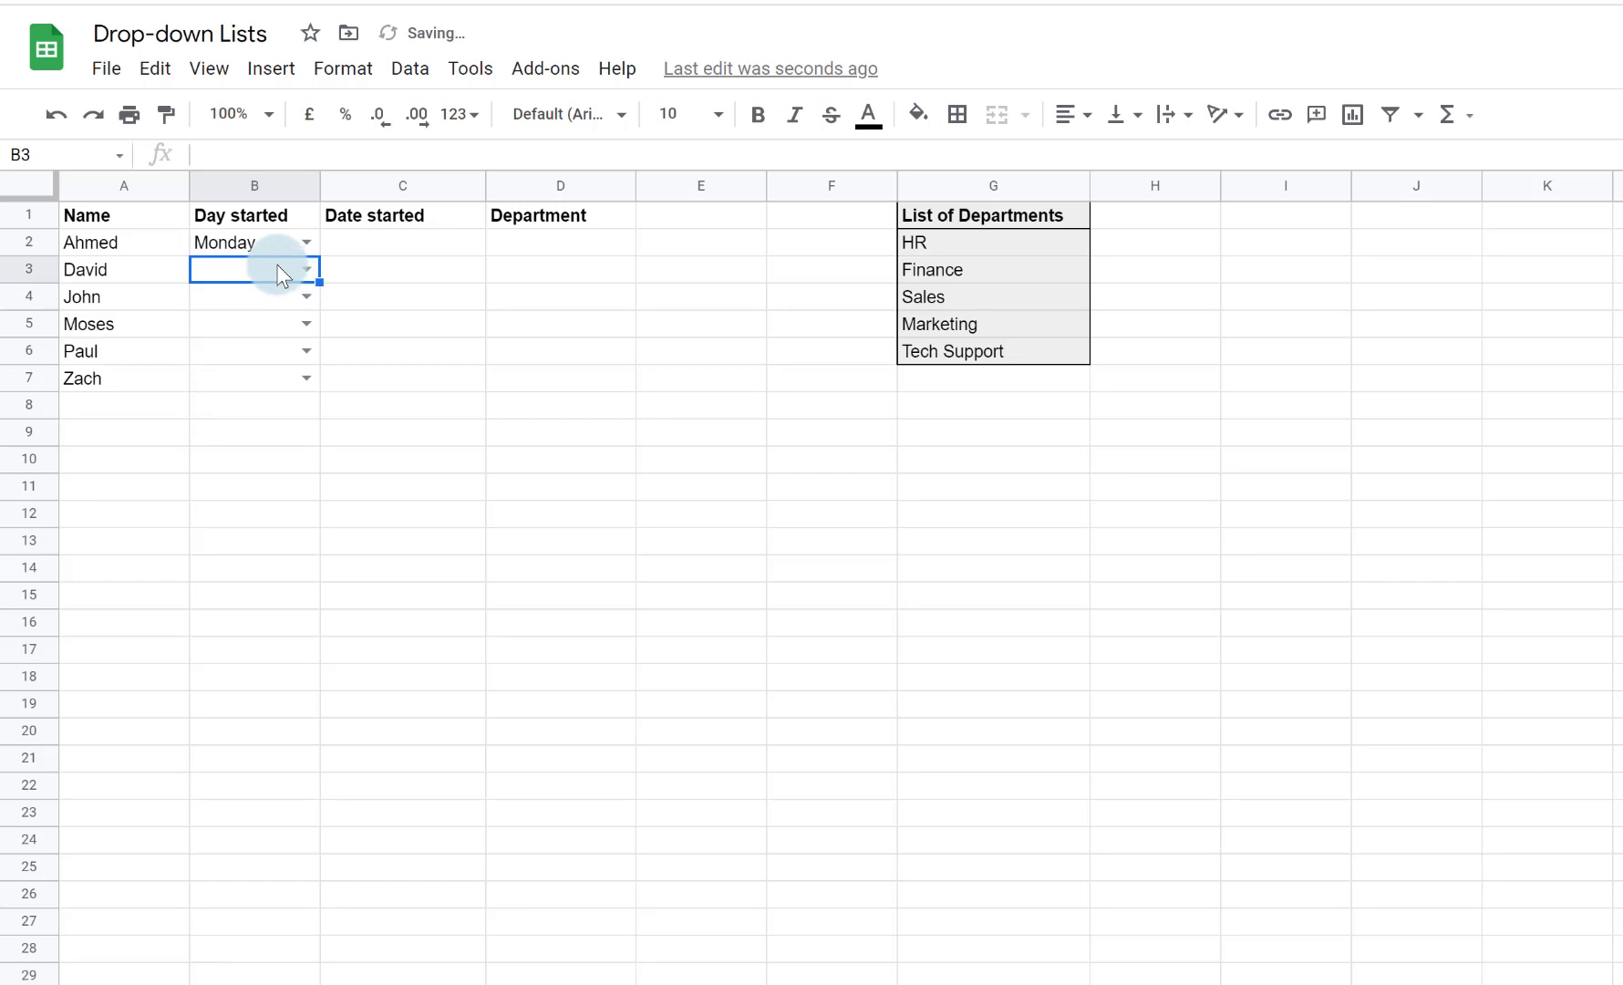
{"action": "type", "text": "t"}
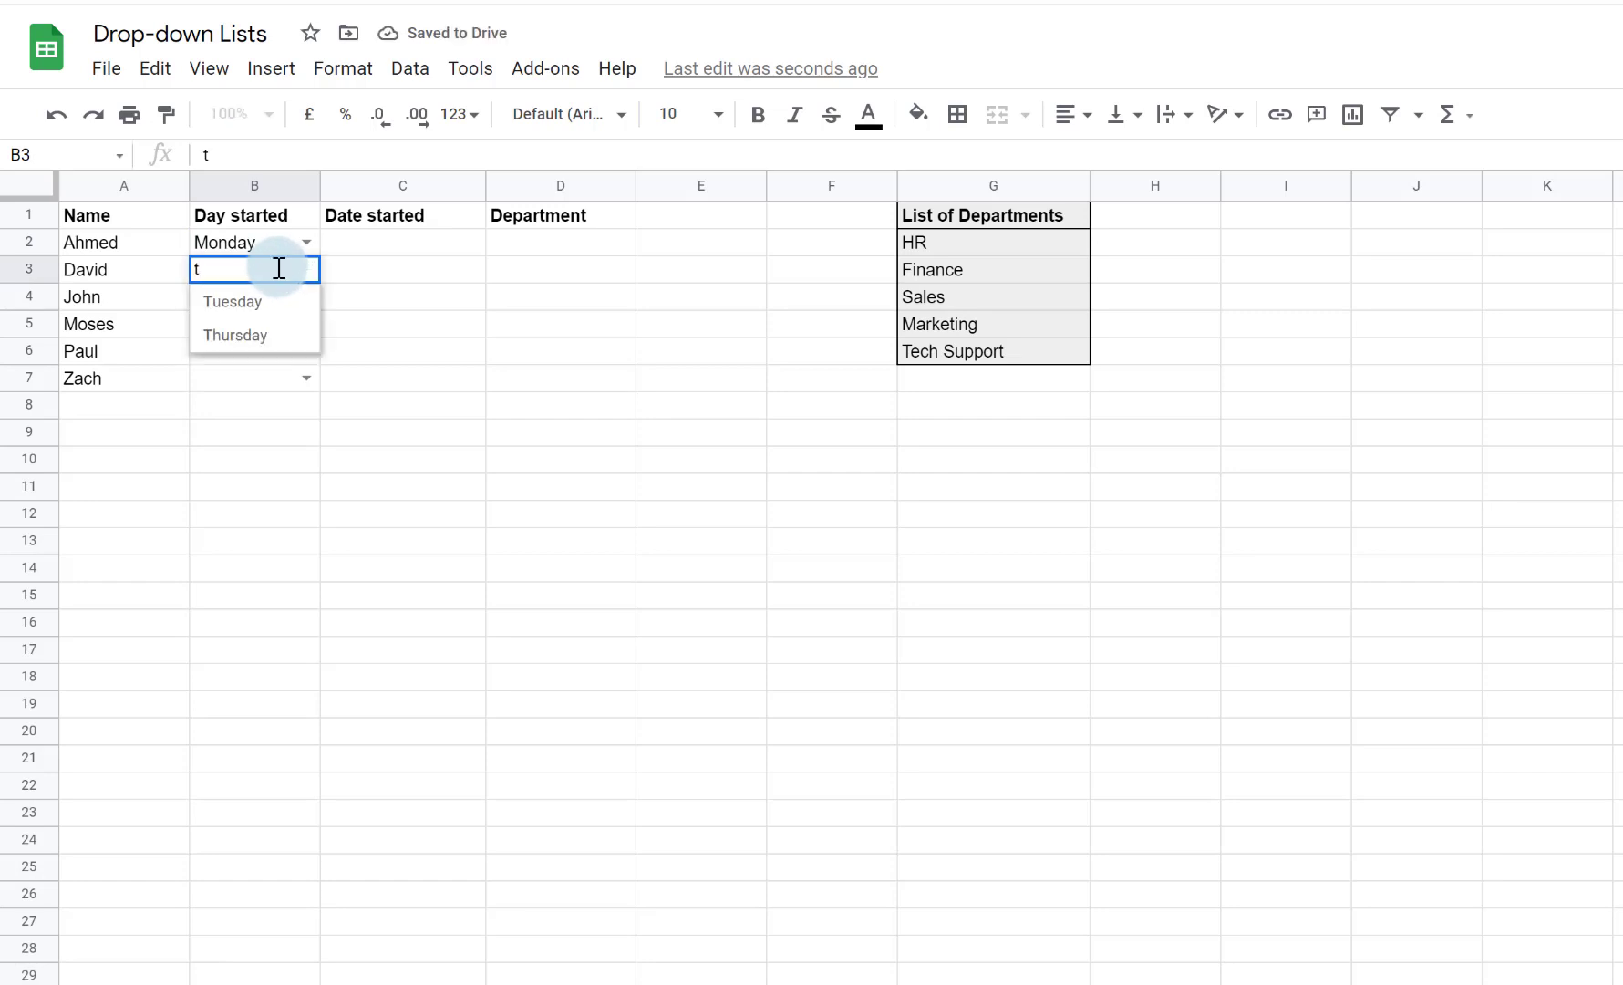
{"action": "type", "text": "euuuuu"}
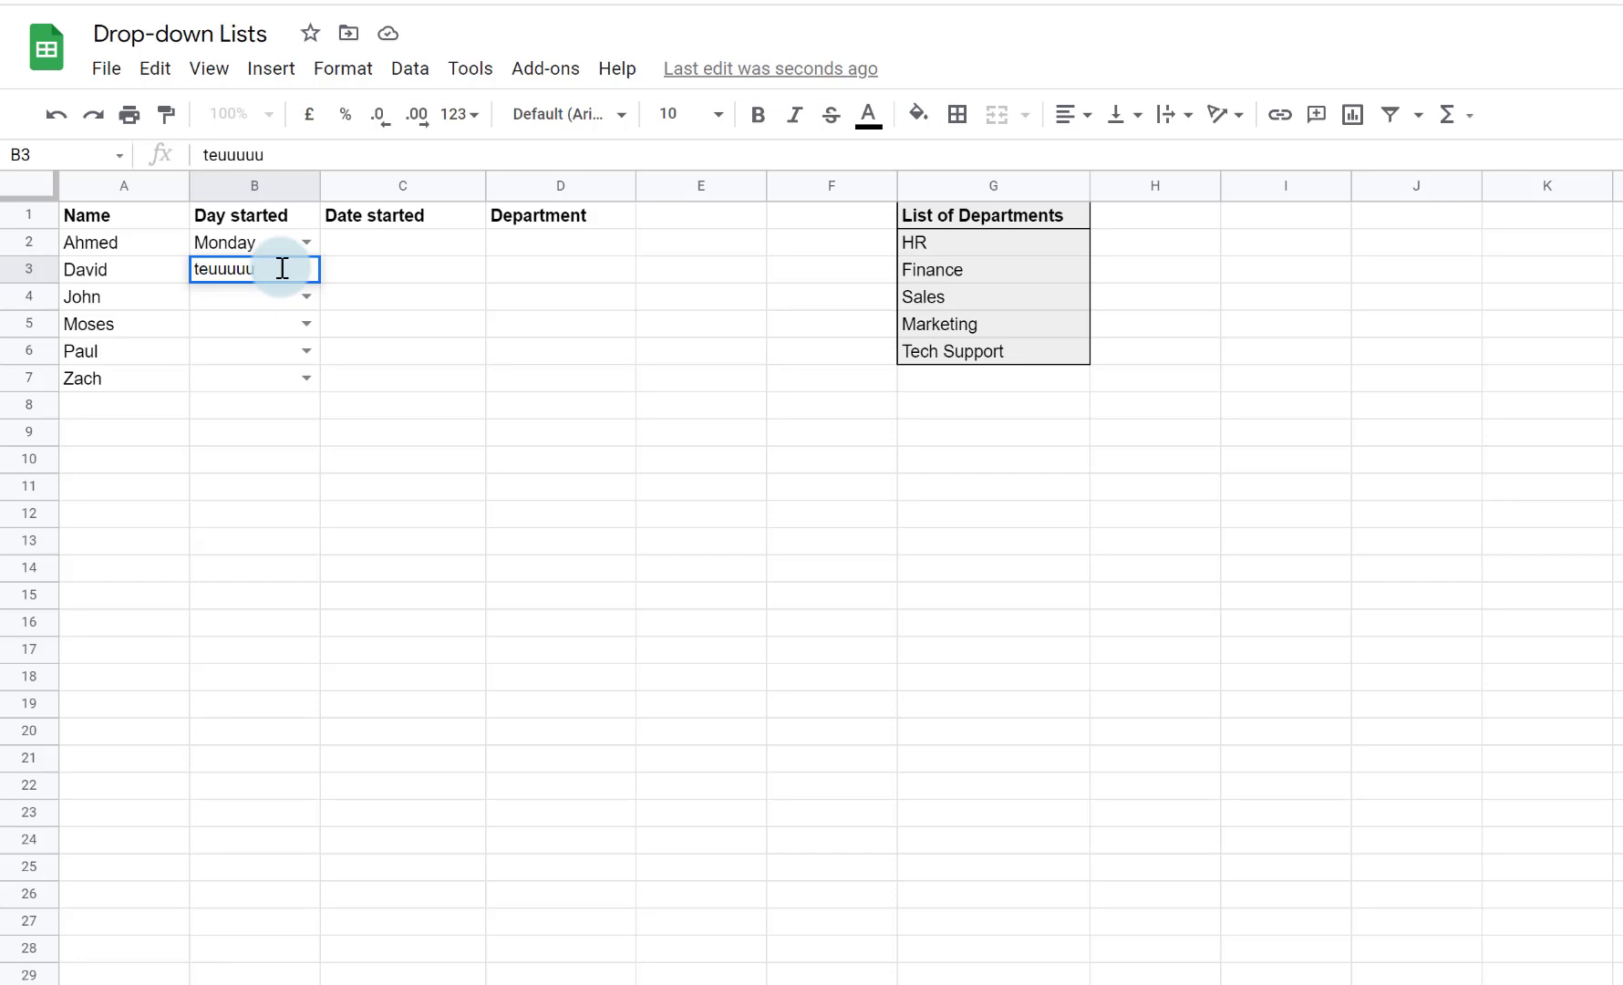
{"action": "key", "text": "Return"}
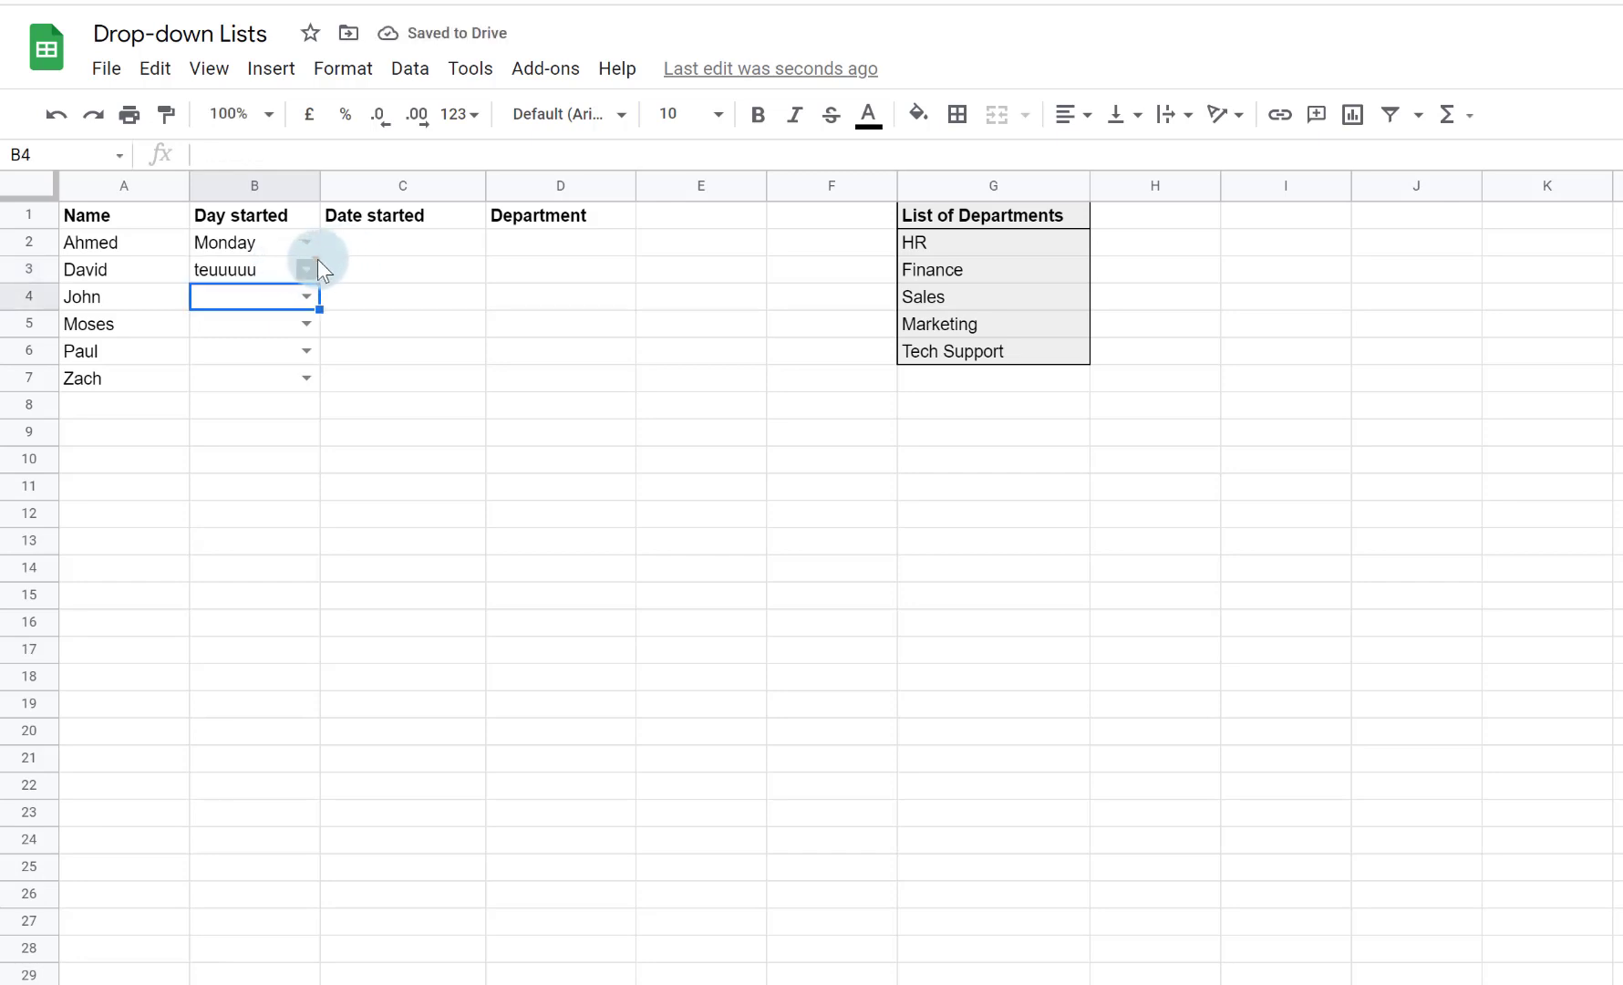
{"action": "mouse_move", "coordinate": [317, 261]}
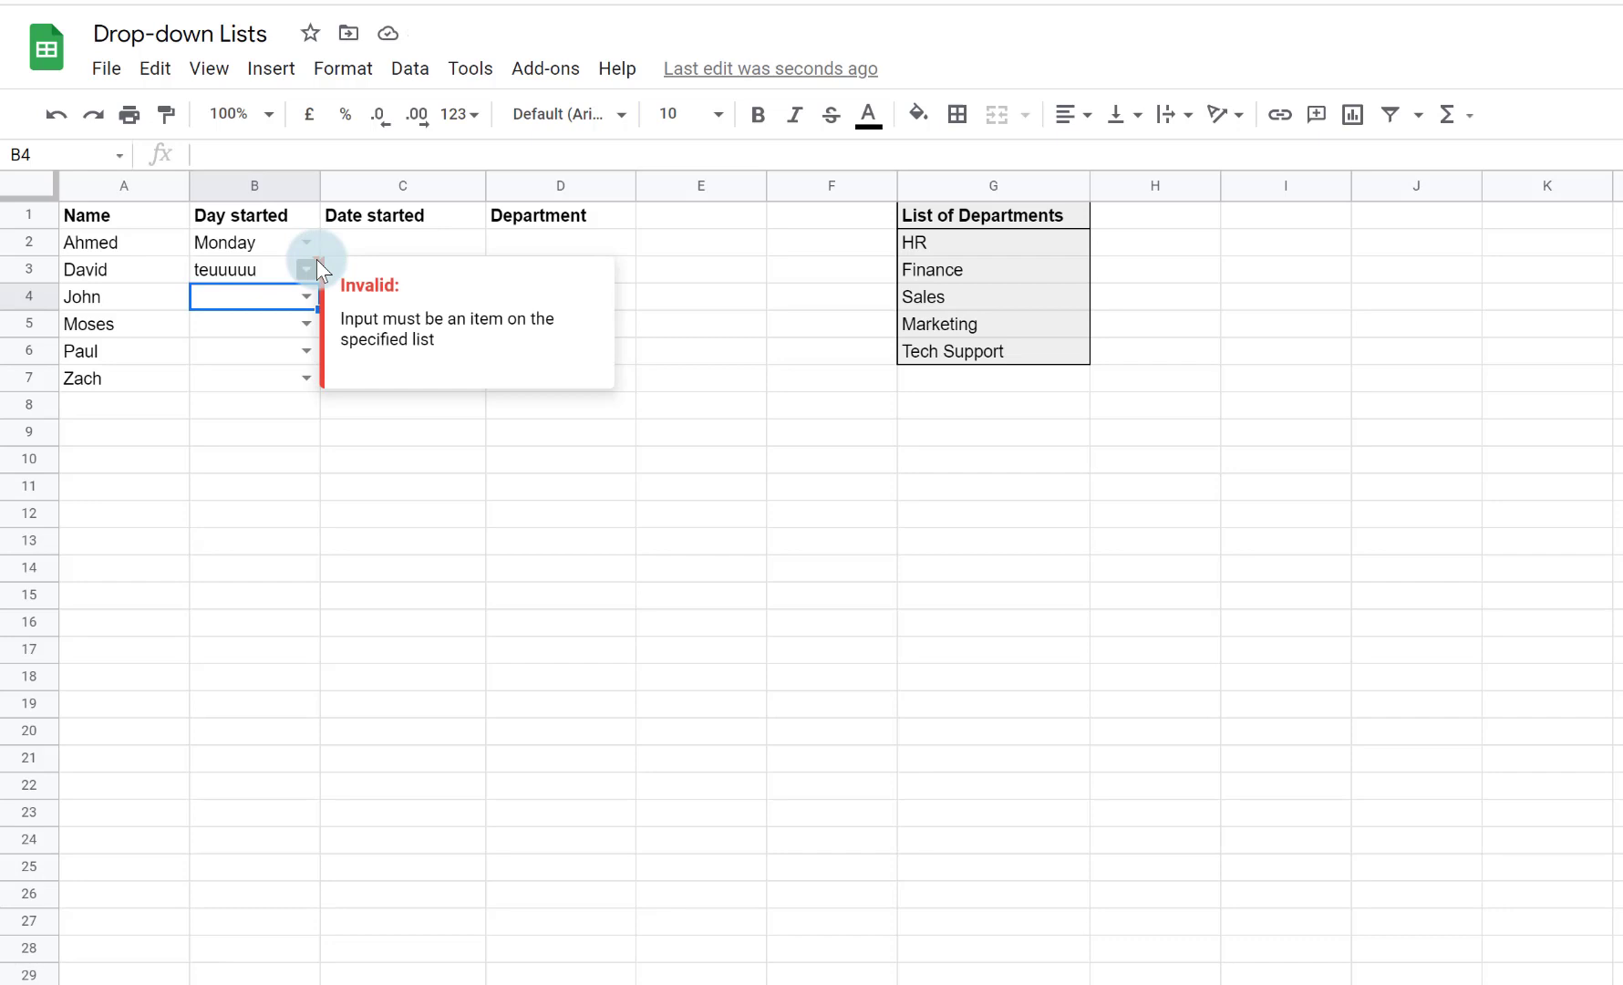
{"action": "left_click", "coordinate": [401, 404]}
Change the validation of B2:B7 to reject invalid input and show the help text "Pick a day!", and save it
{"action": "left_click_drag", "start_coordinate": [274, 236], "coordinate": [294, 370]}
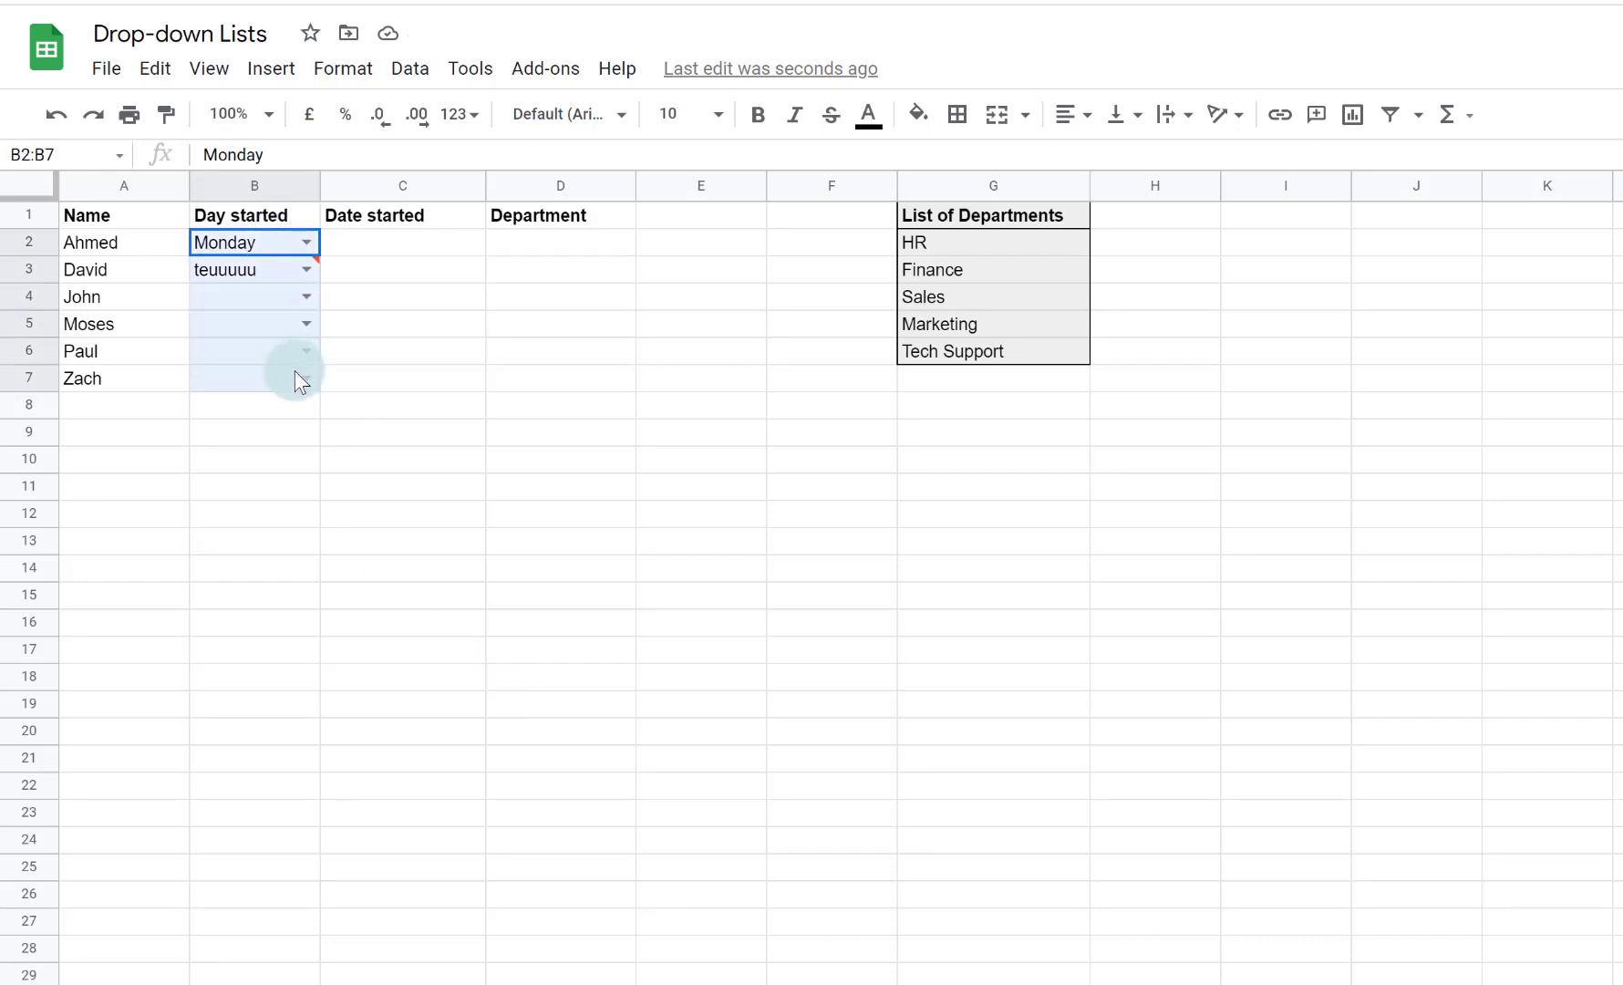
{"action": "left_click", "coordinate": [408, 70]}
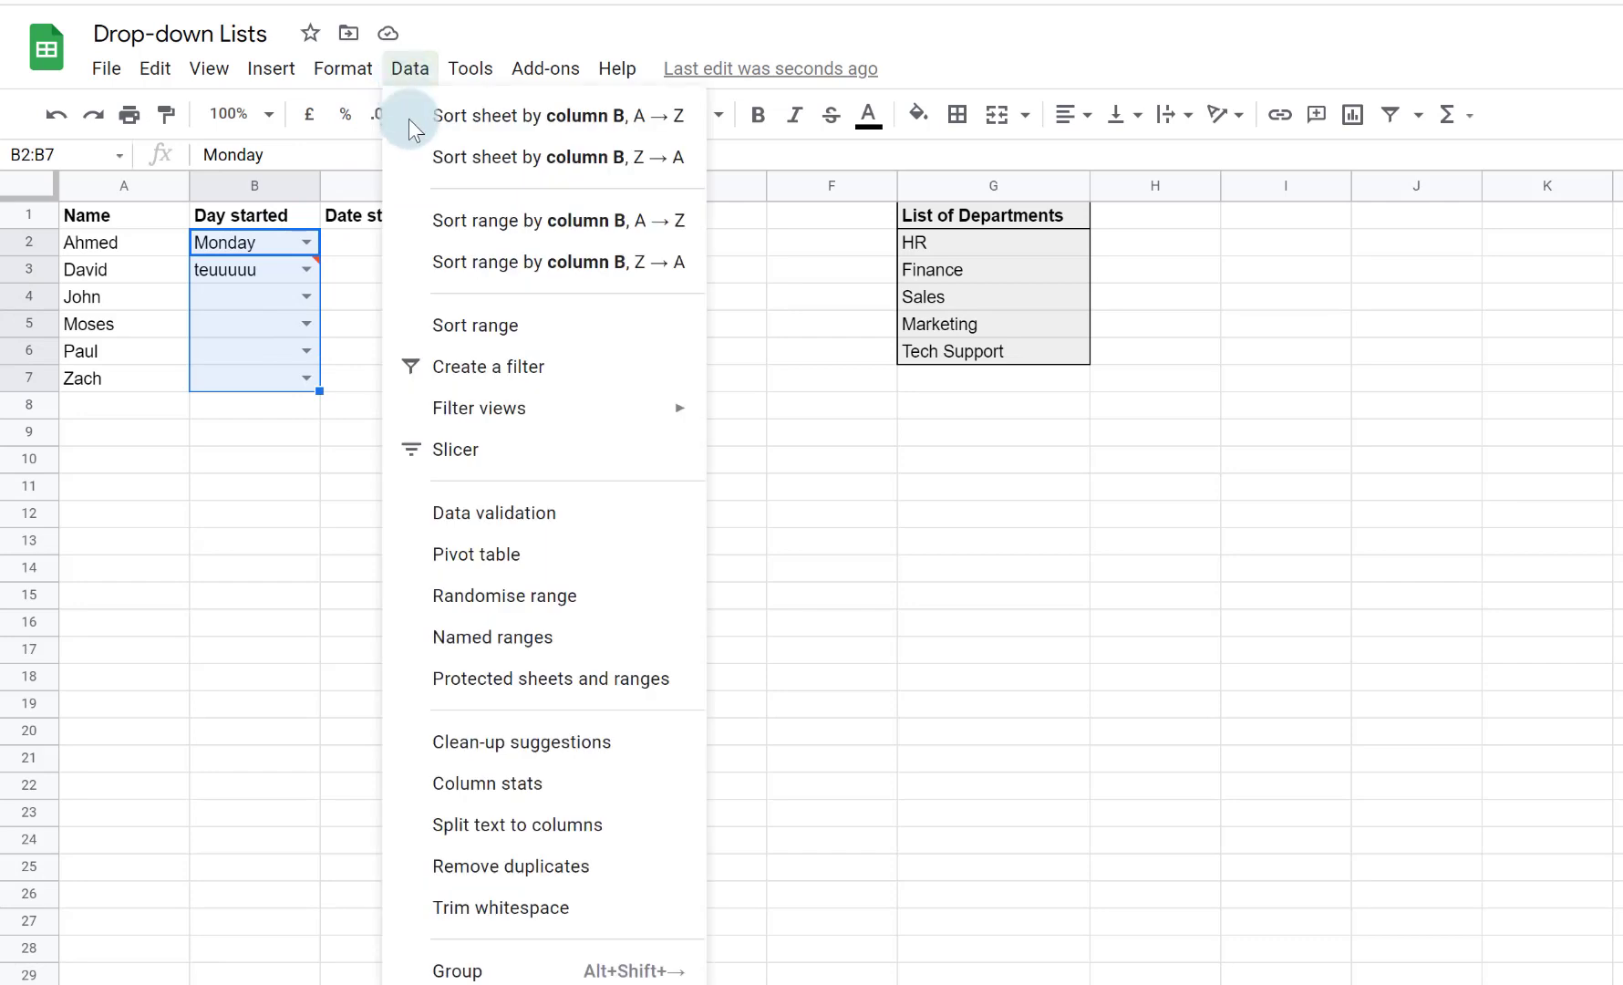
{"action": "left_click", "coordinate": [526, 516]}
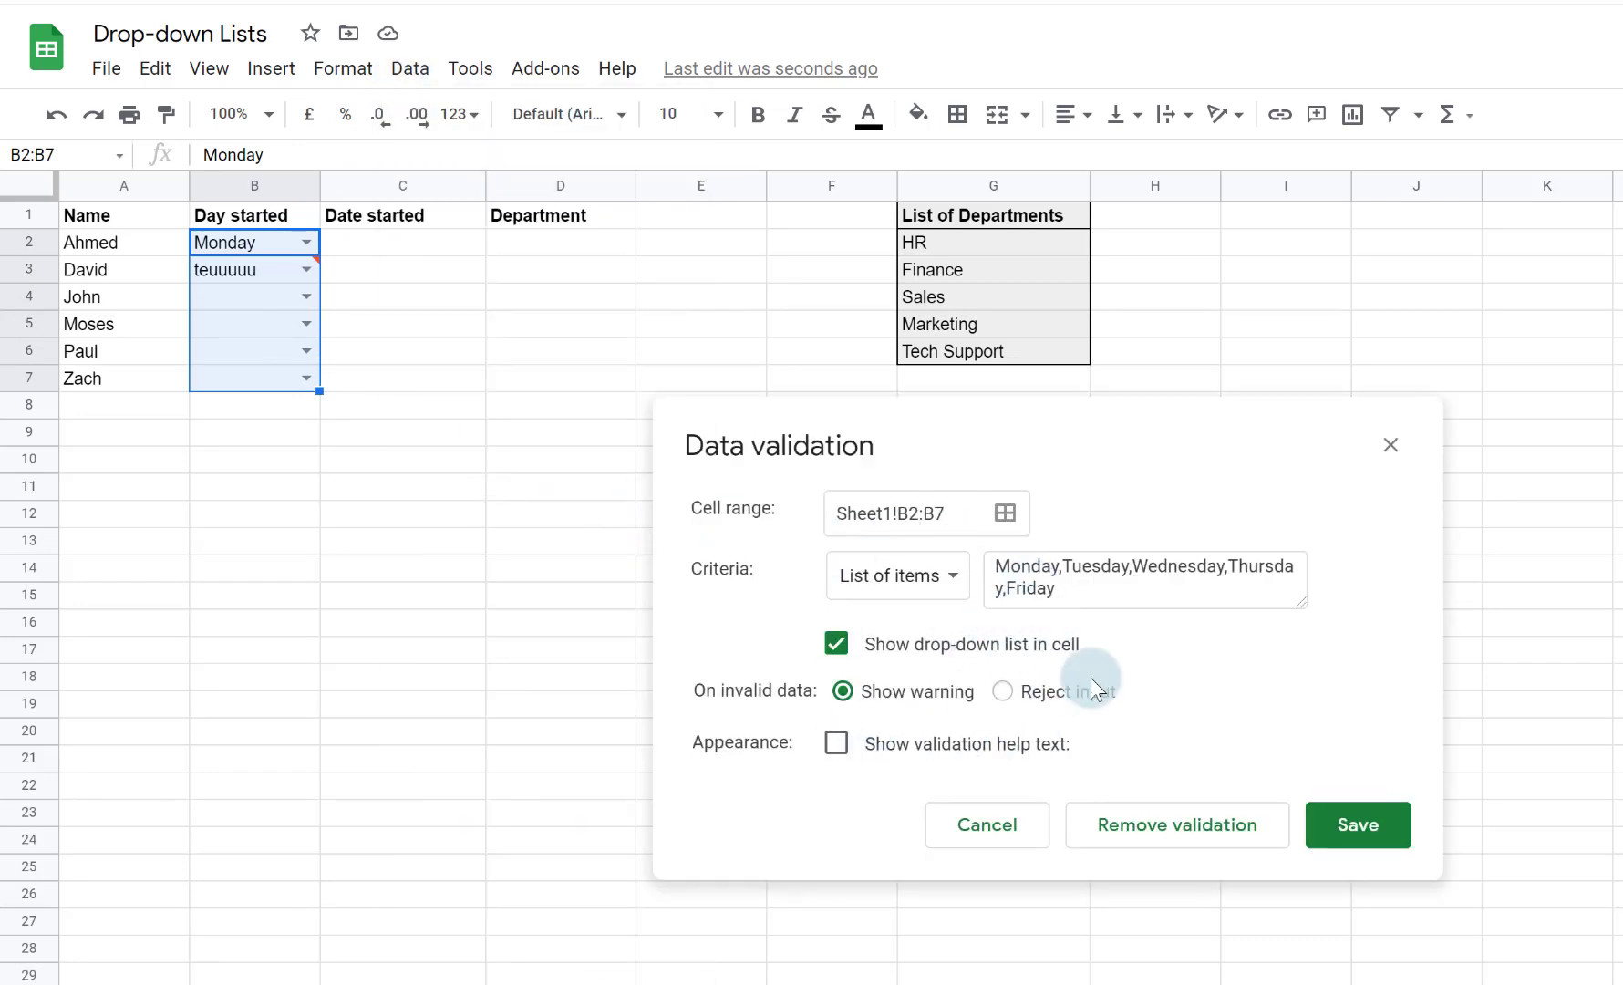
{"action": "left_click", "coordinate": [1056, 693]}
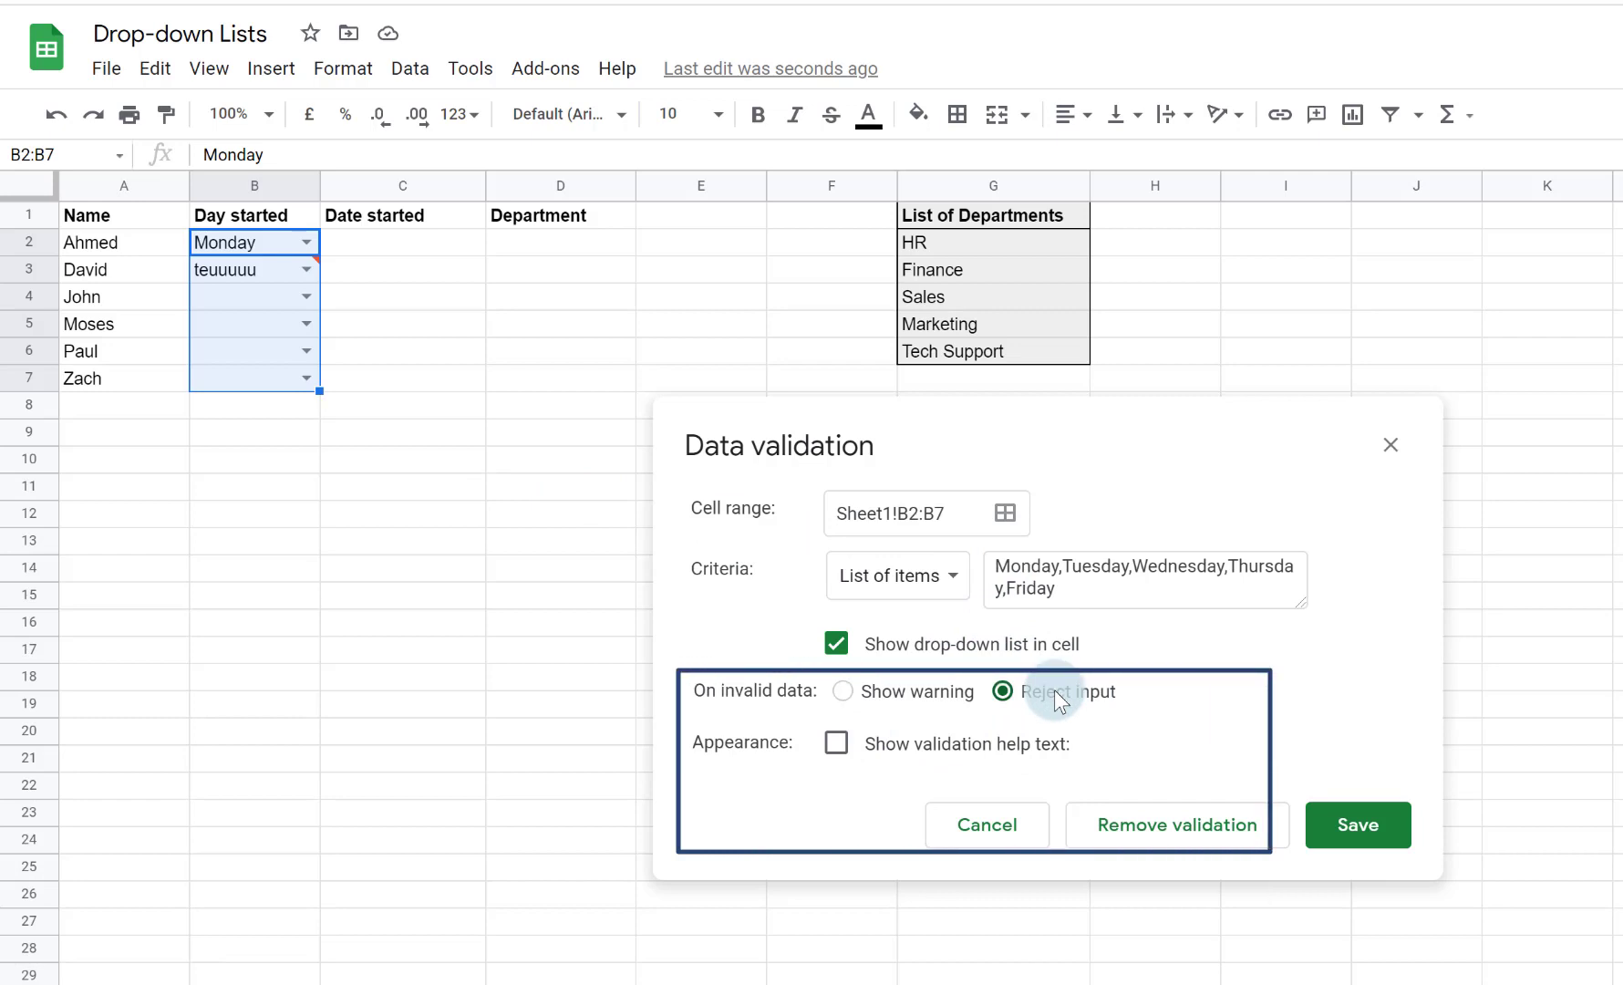
{"action": "left_click", "coordinate": [883, 744]}
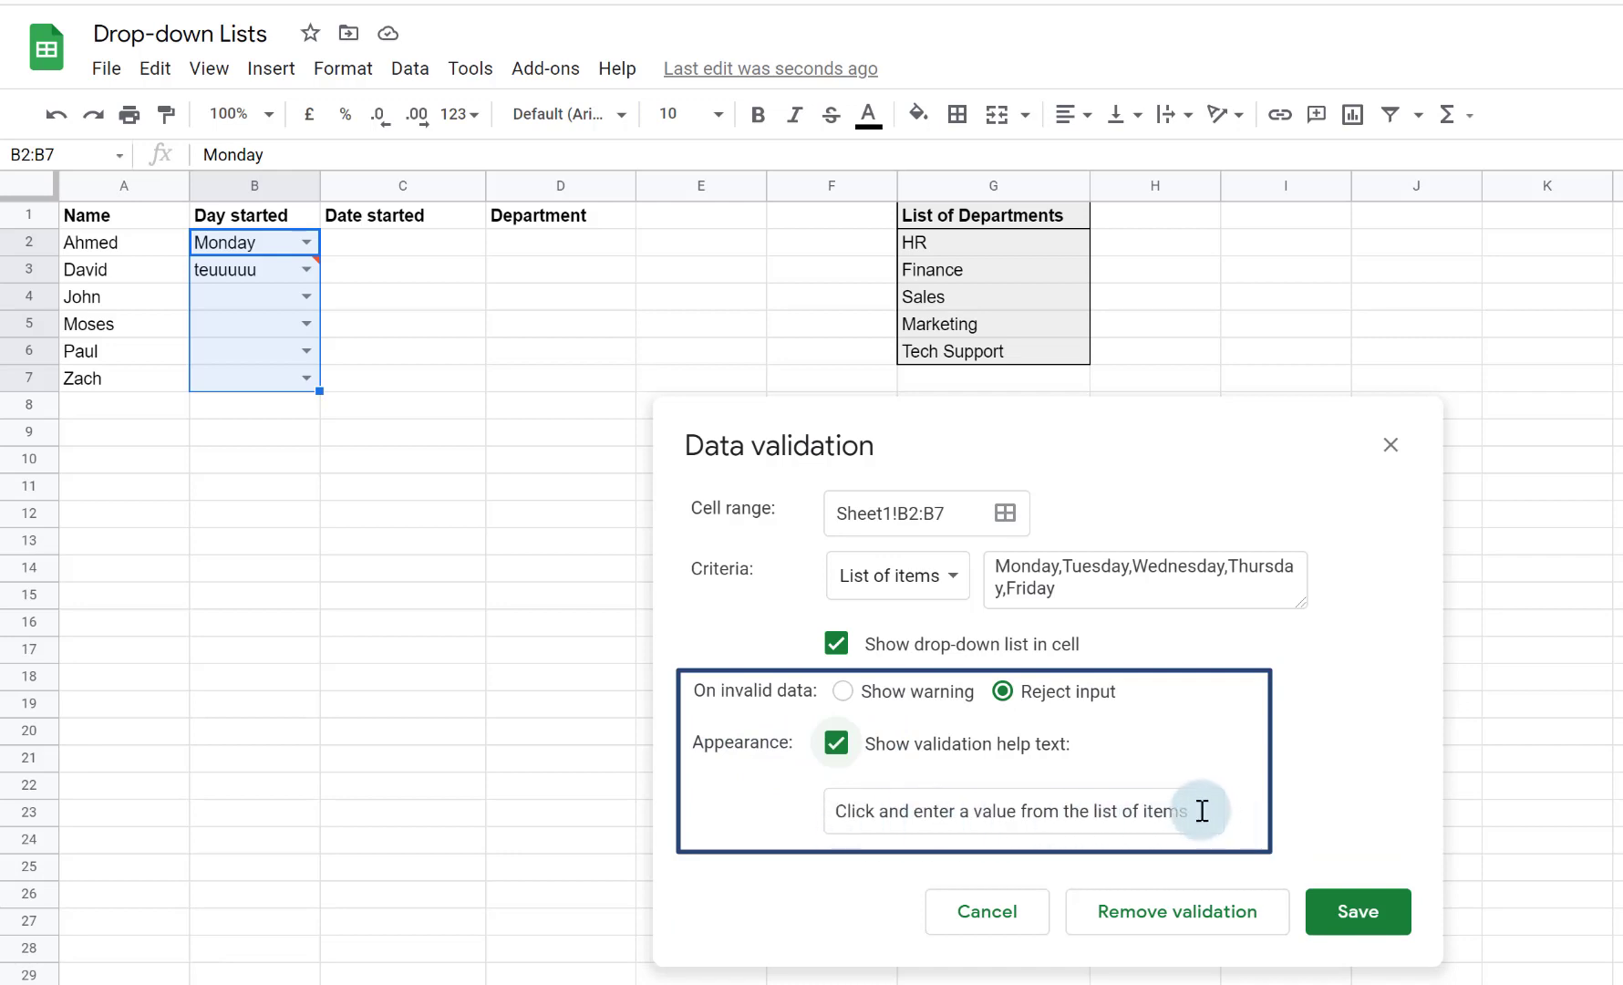
{"action": "left_click_drag", "start_coordinate": [1202, 814], "coordinate": [820, 813]}
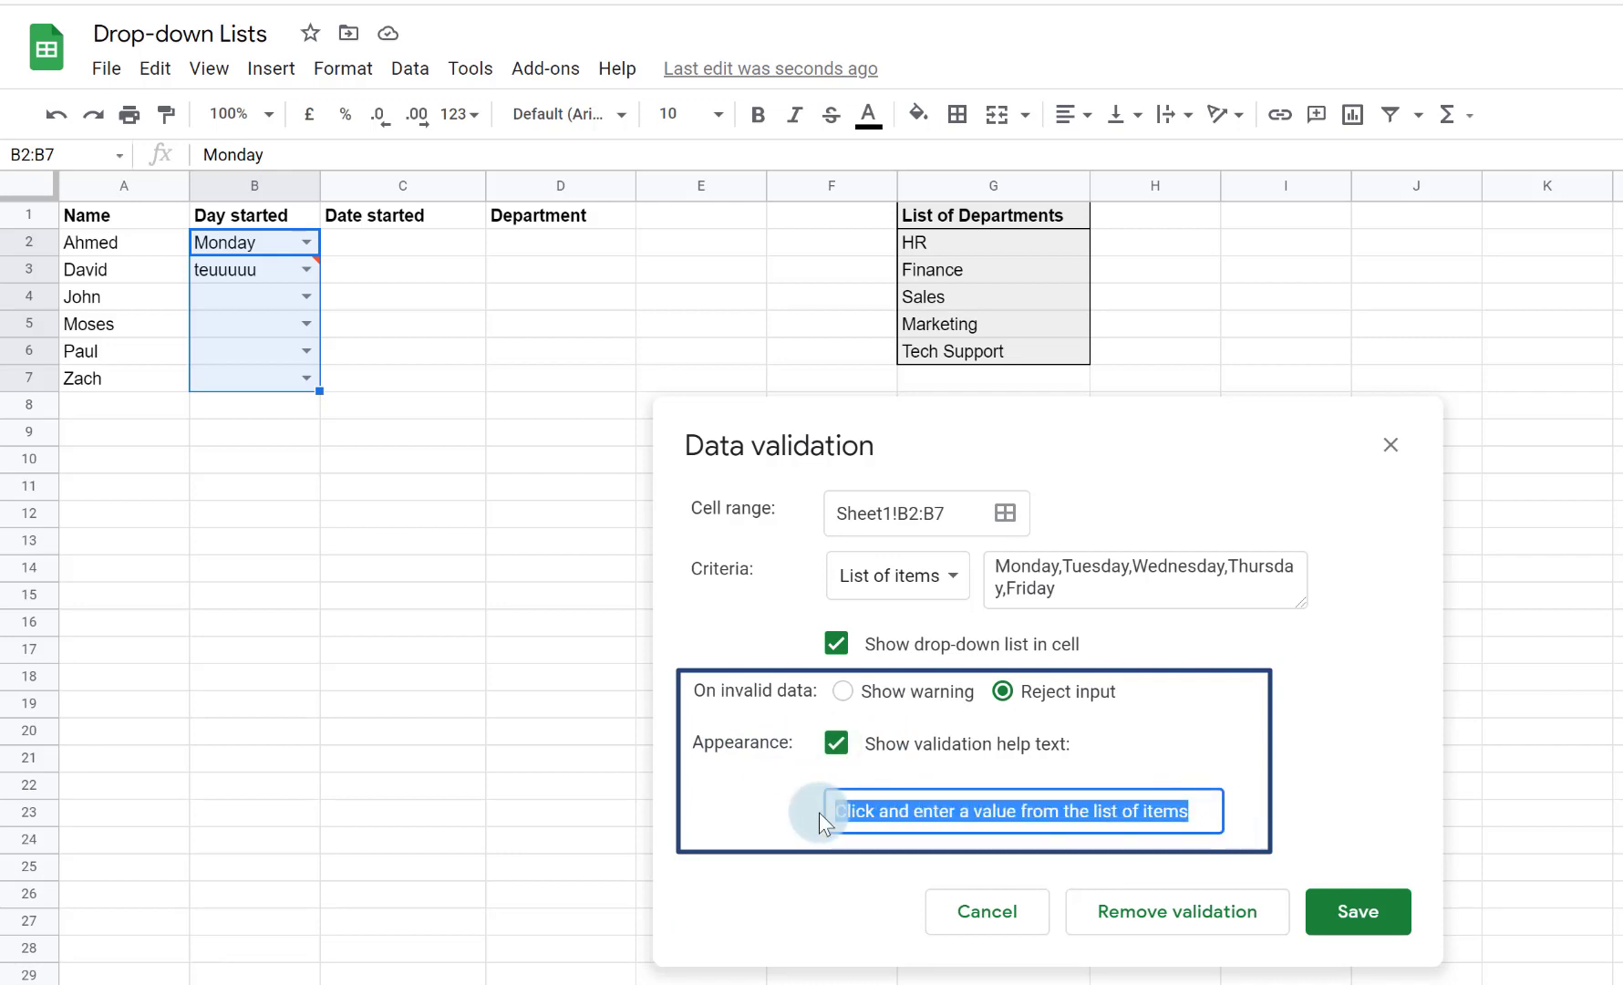
{"action": "type", "text": "Pick a day!"}
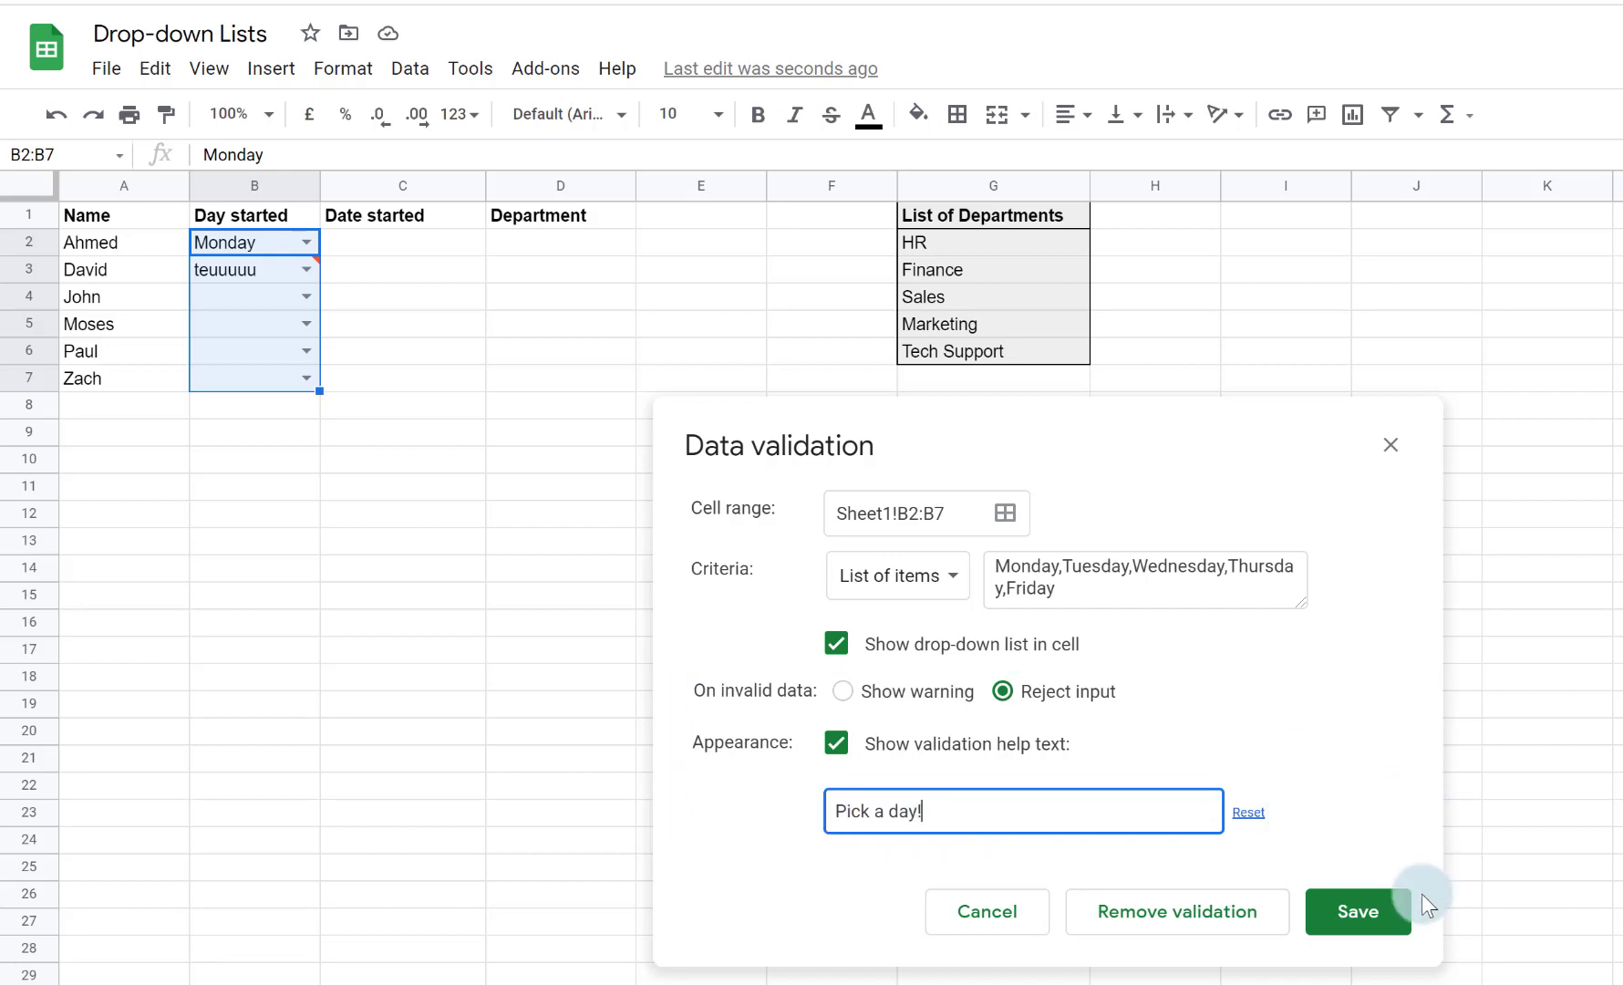
{"action": "left_click", "coordinate": [1368, 916]}
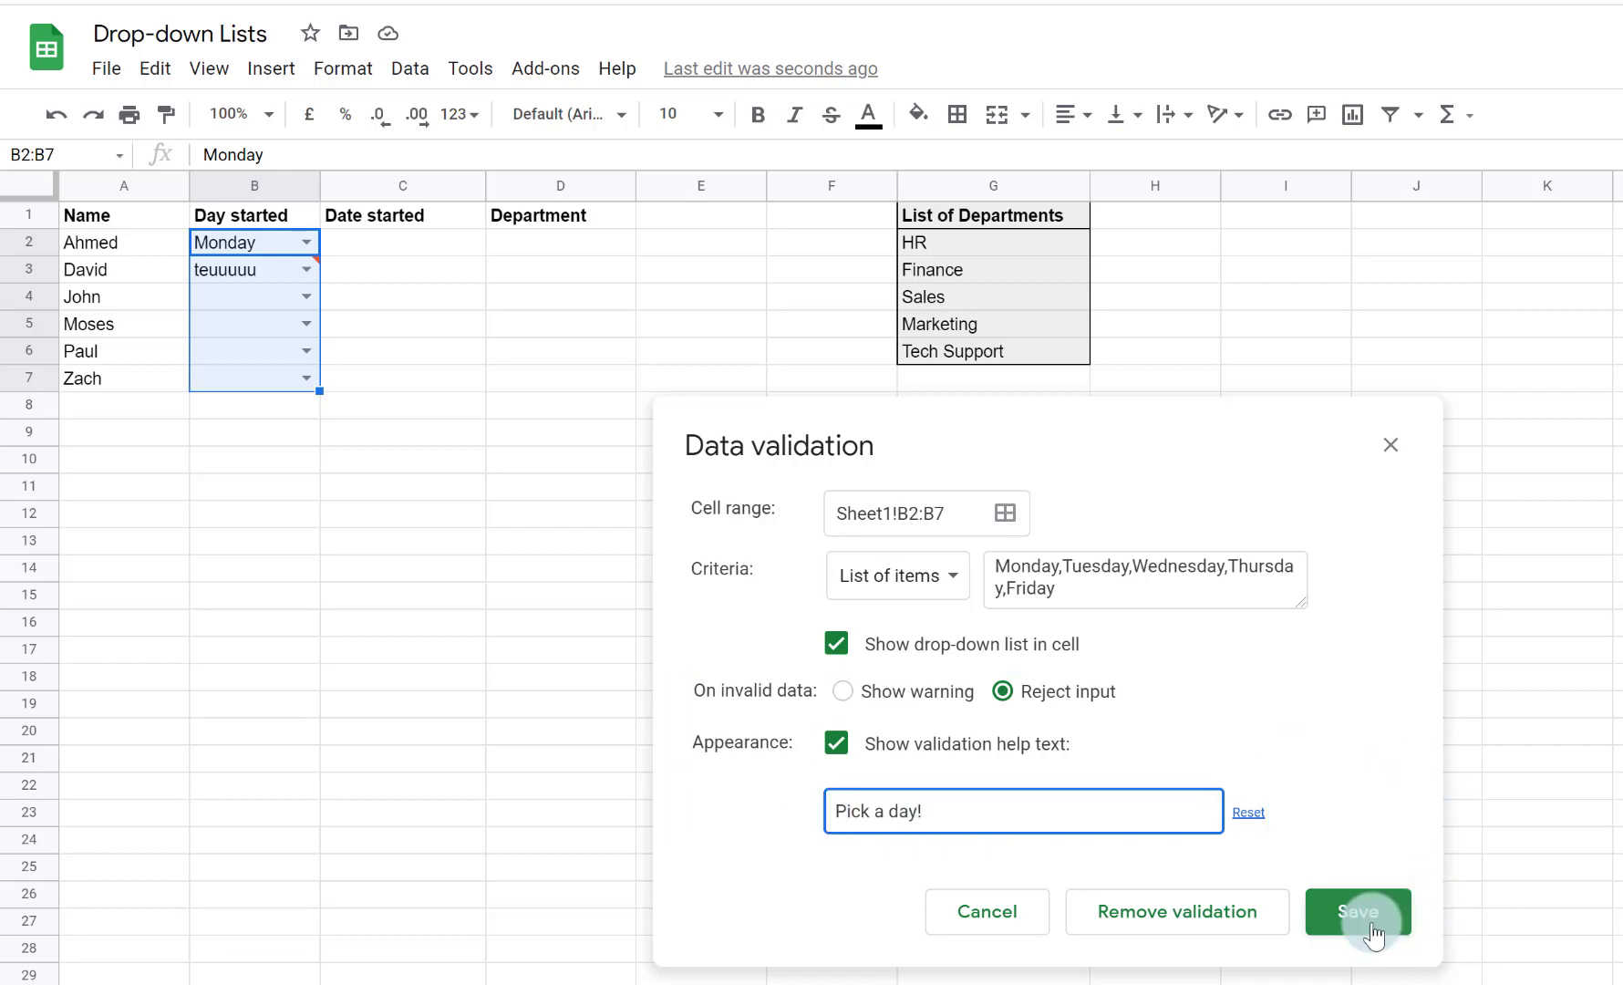
Choose Monday from the drop-down in B4 of the Day started column
{"action": "left_click", "coordinate": [243, 295]}
{"action": "mouse_move", "coordinate": [251, 271]}
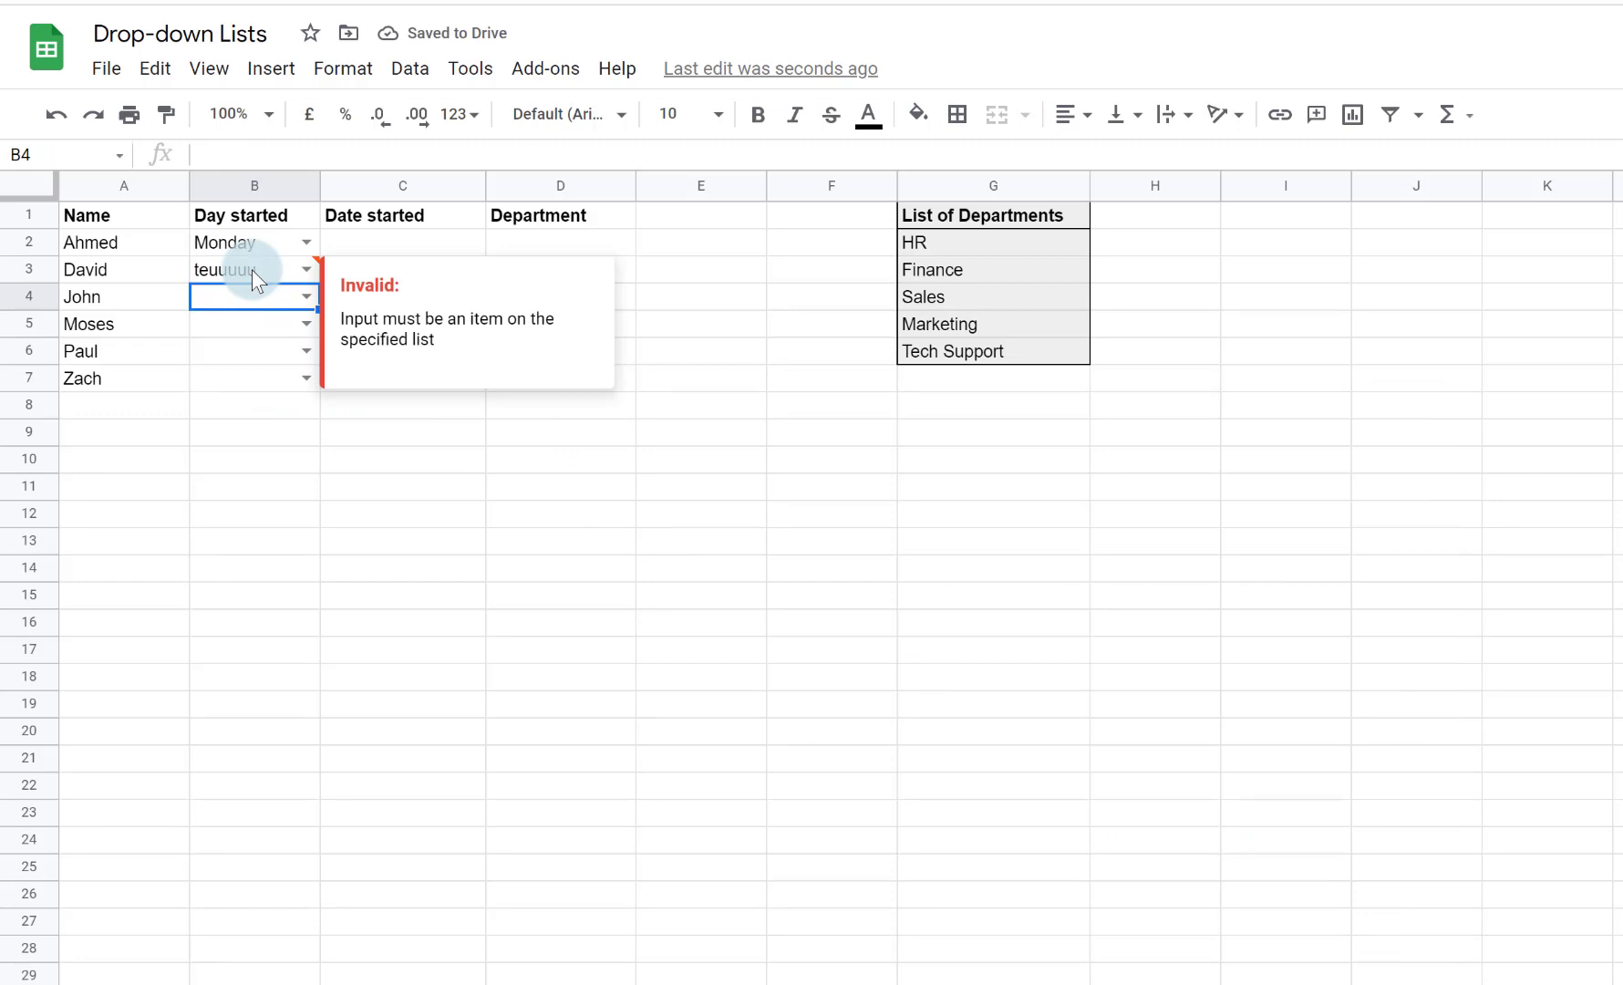
{"action": "left_click", "coordinate": [305, 300]}
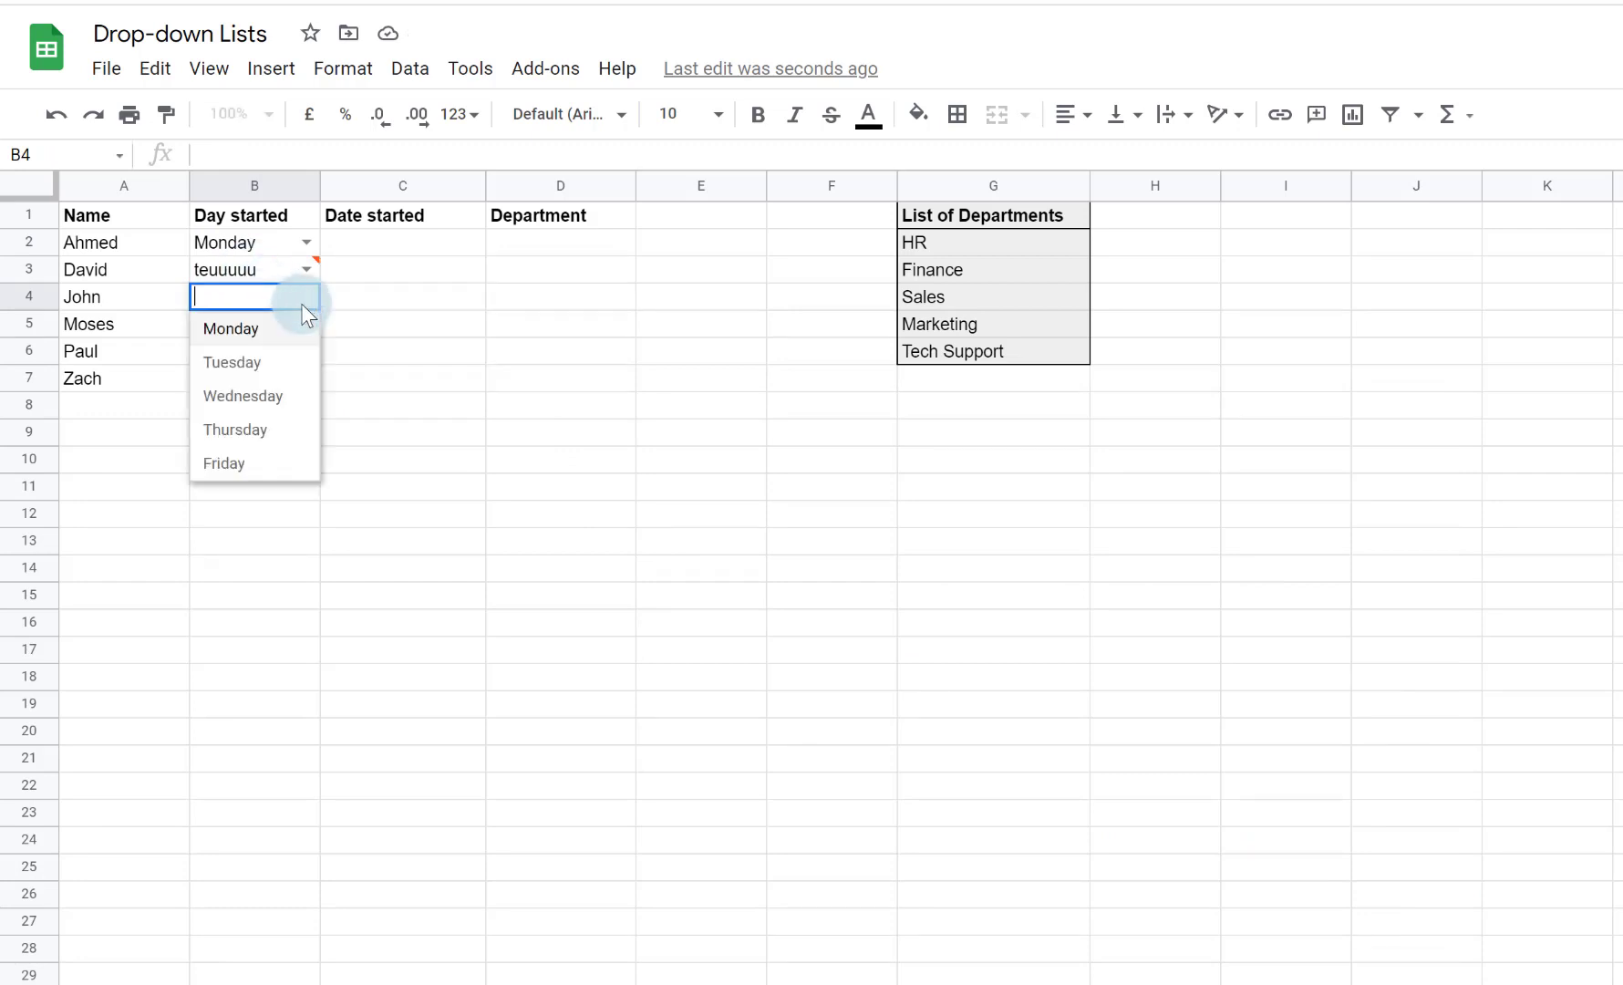
{"action": "left_click", "coordinate": [303, 333]}
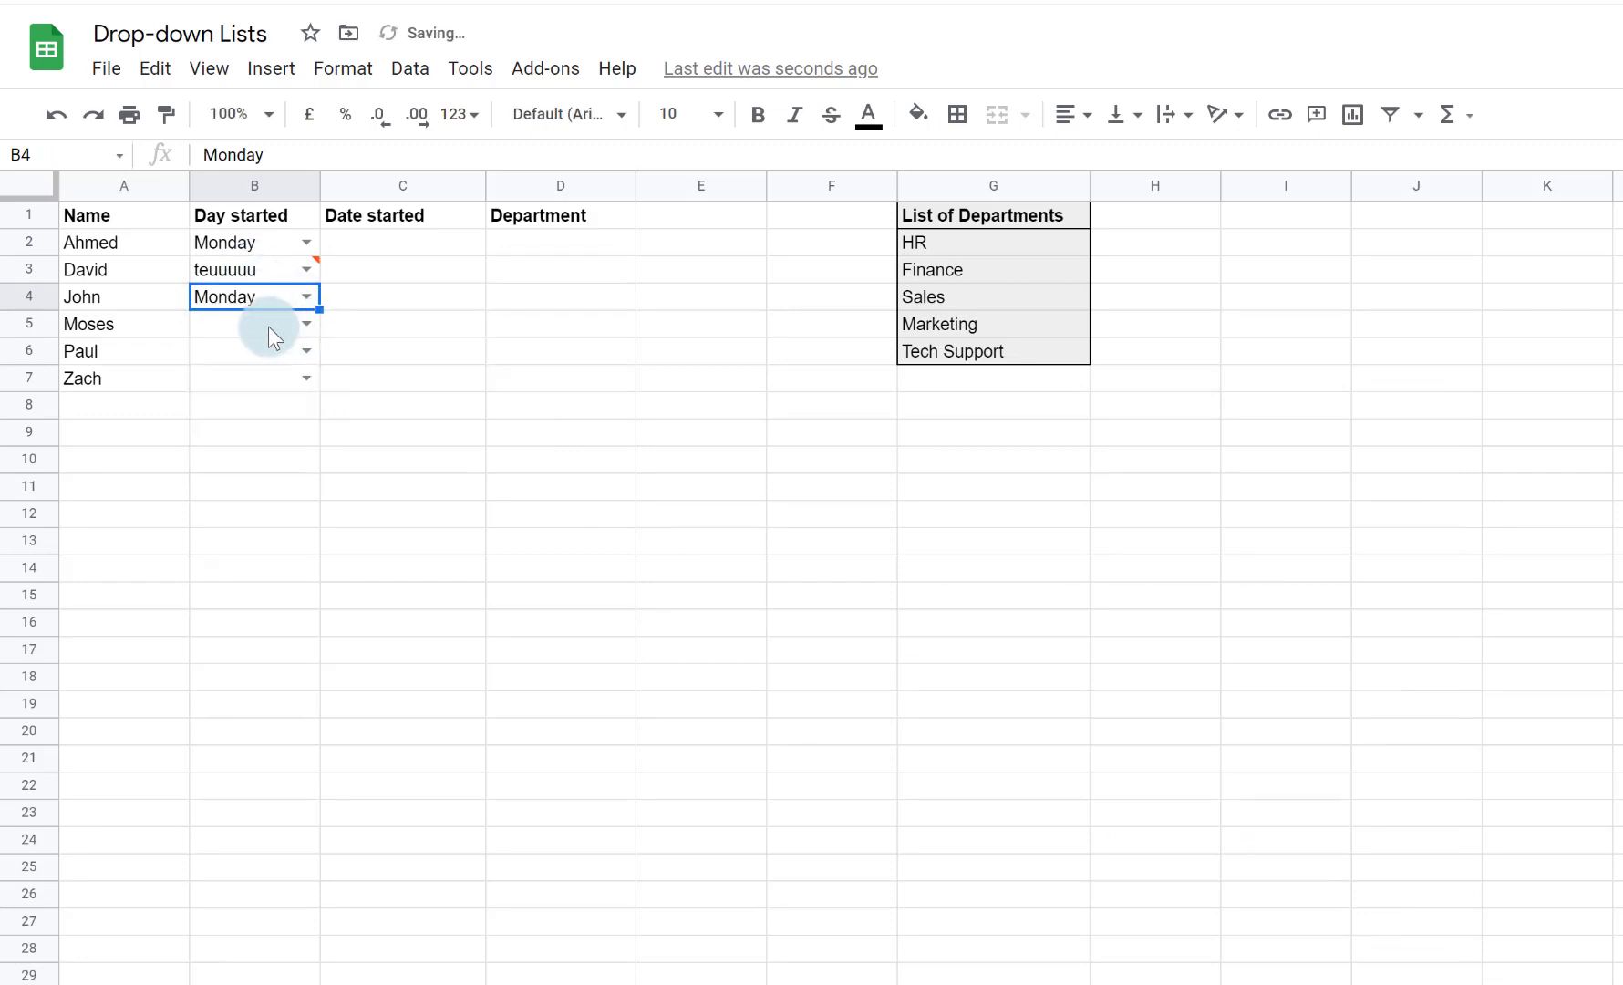
Try to enter the off-list text "tueeee" in B5 of the Day started column
{"action": "left_click", "coordinate": [268, 323]}
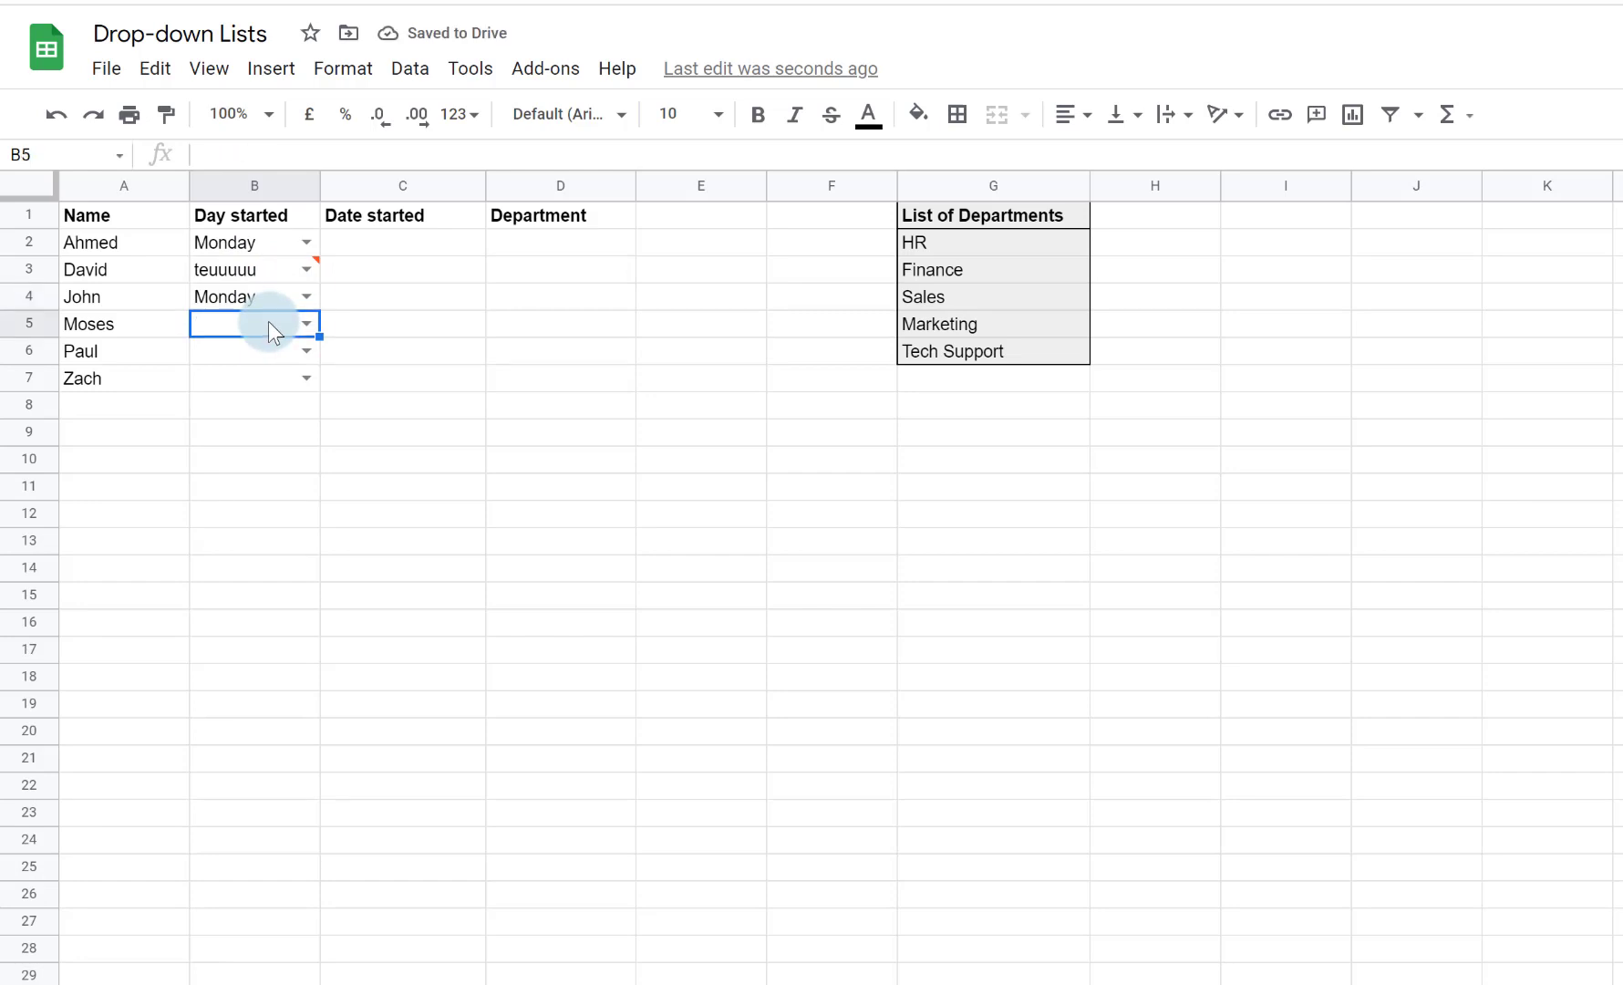
{"action": "type", "text": "tueeee"}
{"action": "key", "text": "Return"}
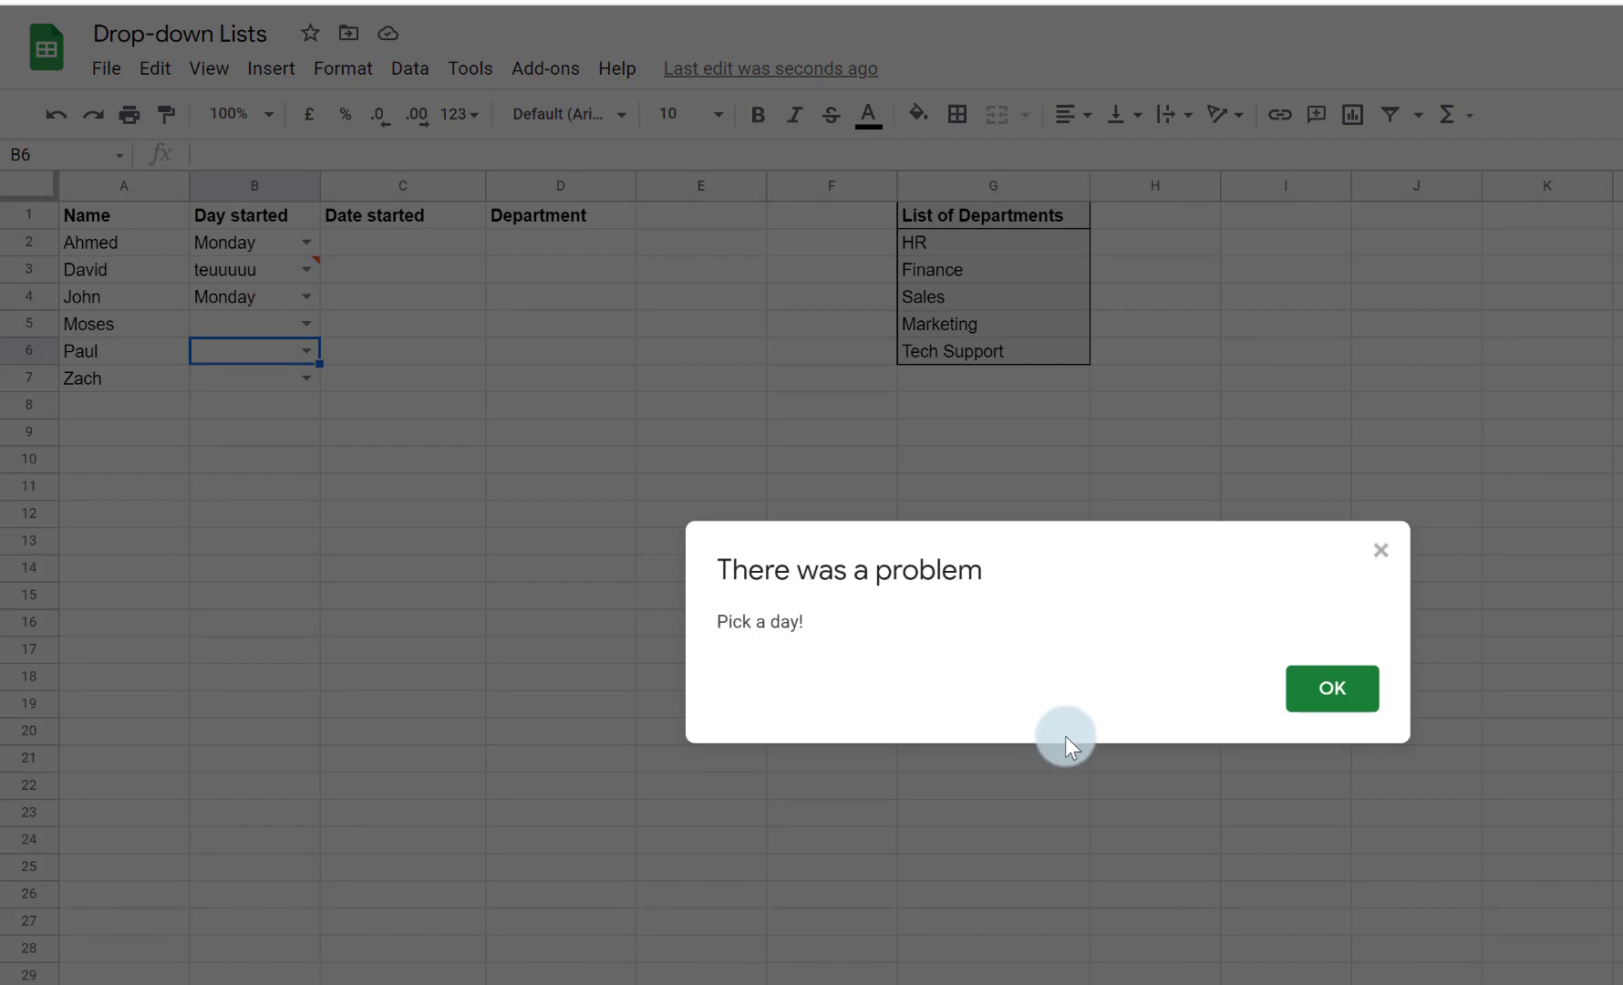
{"action": "left_click", "coordinate": [1334, 699]}
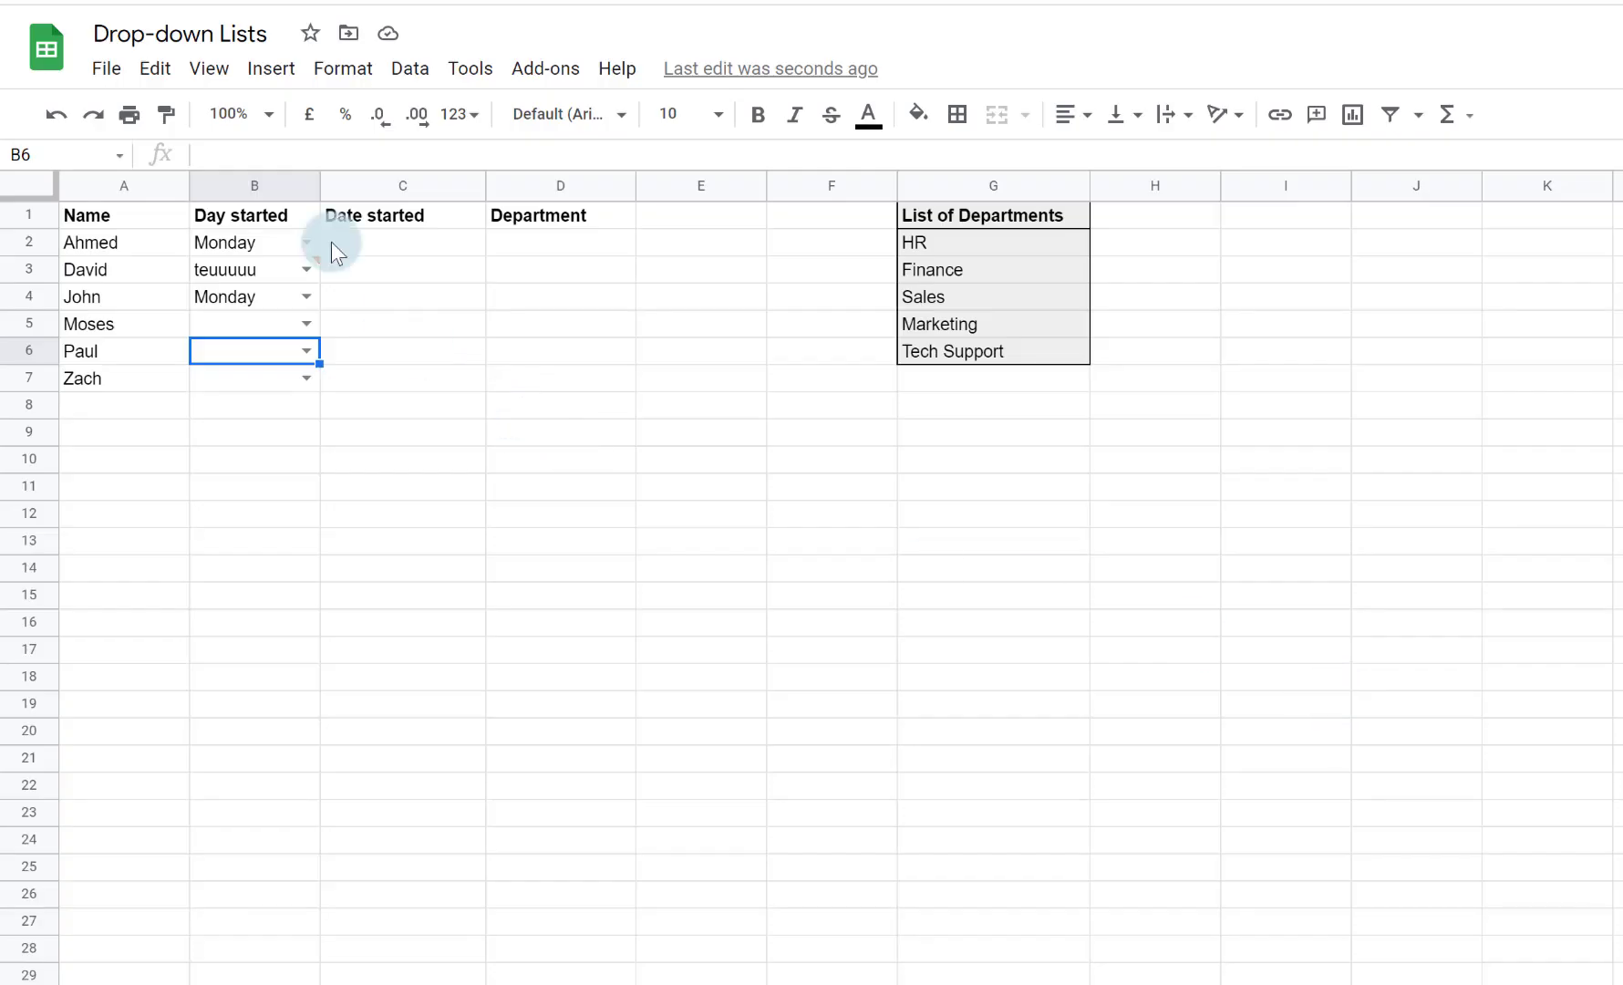
Remove the data validation from the Day started cells B2:B7
{"action": "left_click_drag", "start_coordinate": [236, 244], "coordinate": [307, 369]}
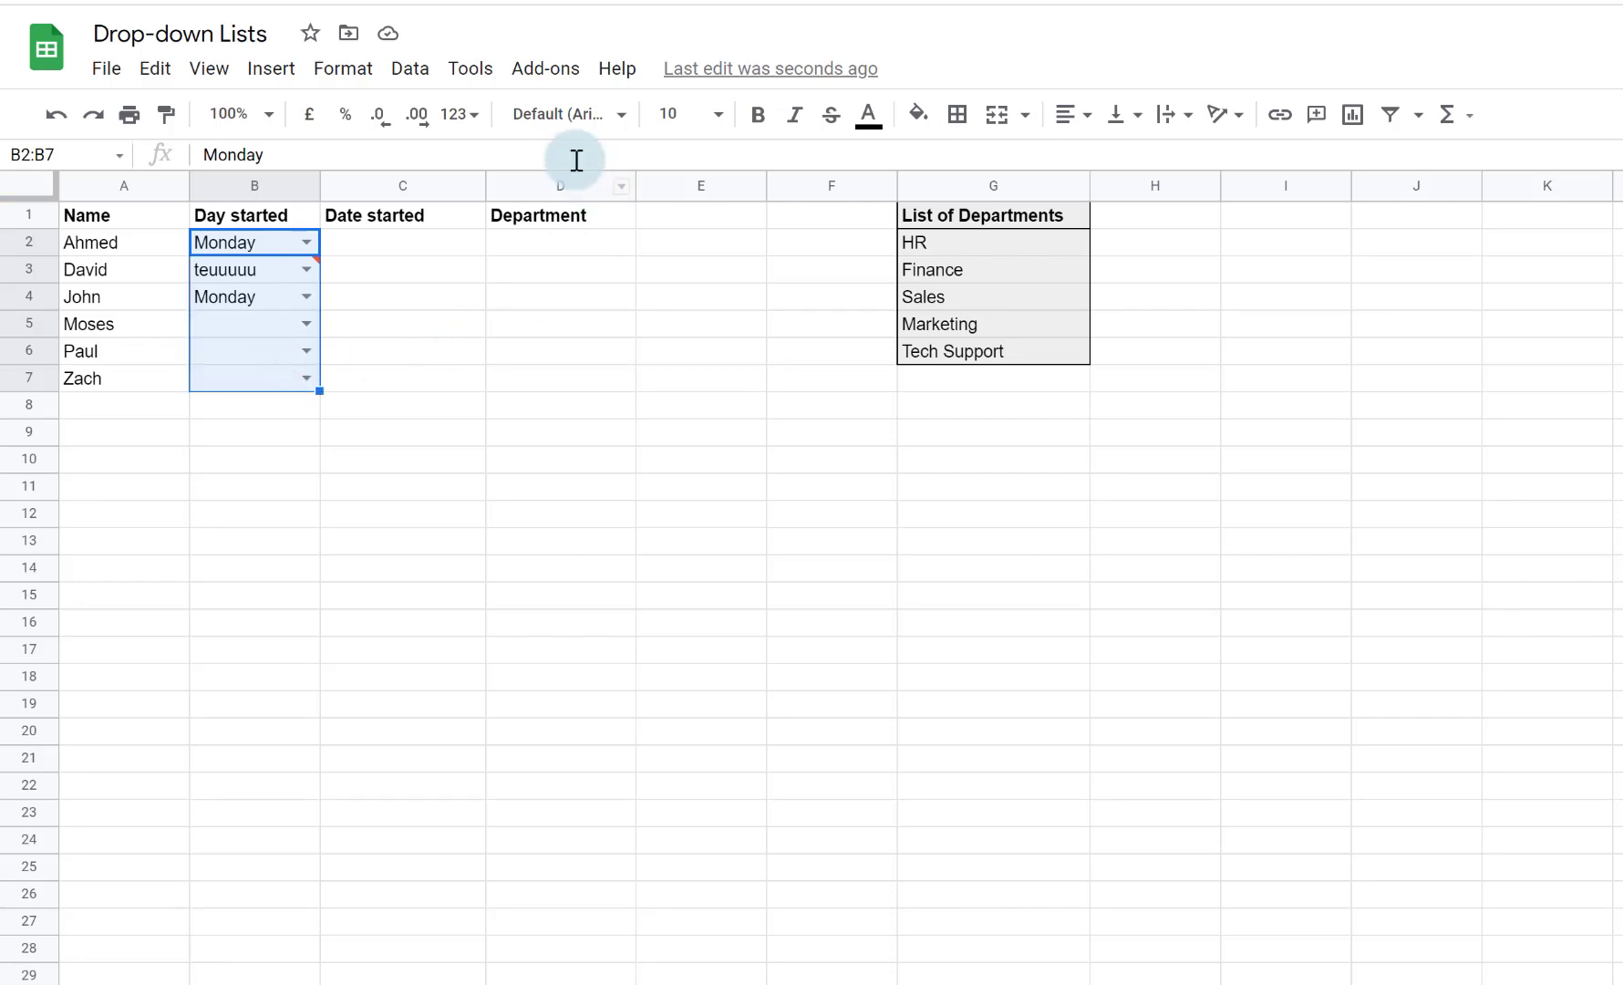
{"action": "left_click", "coordinate": [429, 78]}
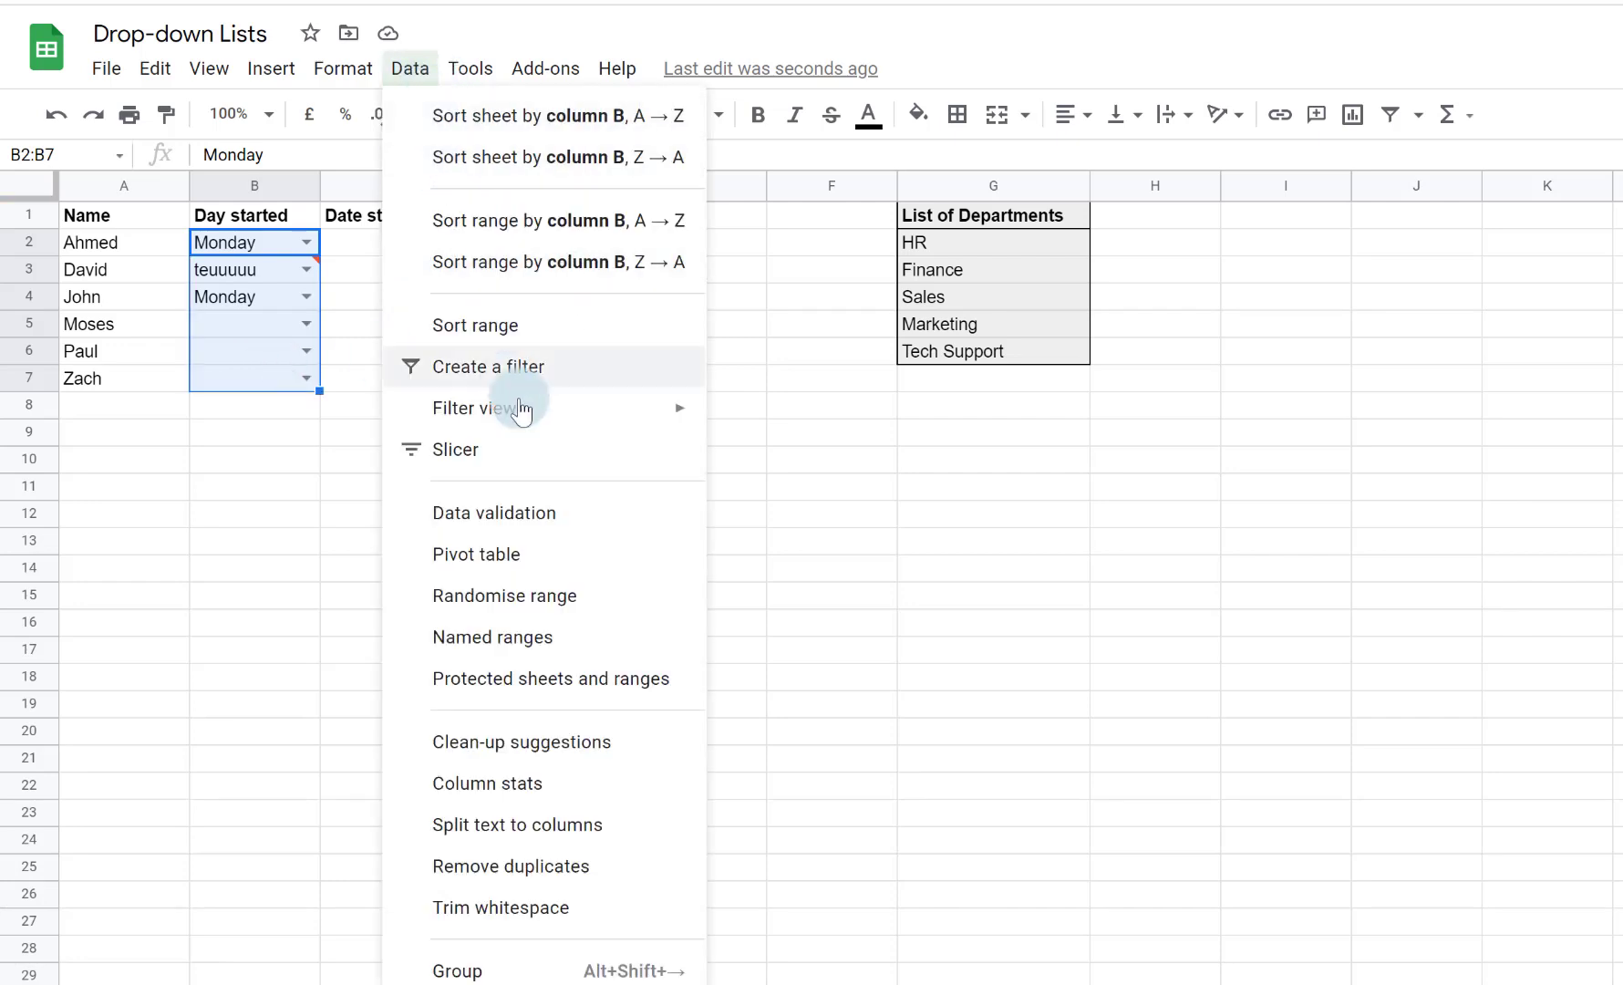
{"action": "left_click", "coordinate": [575, 515]}
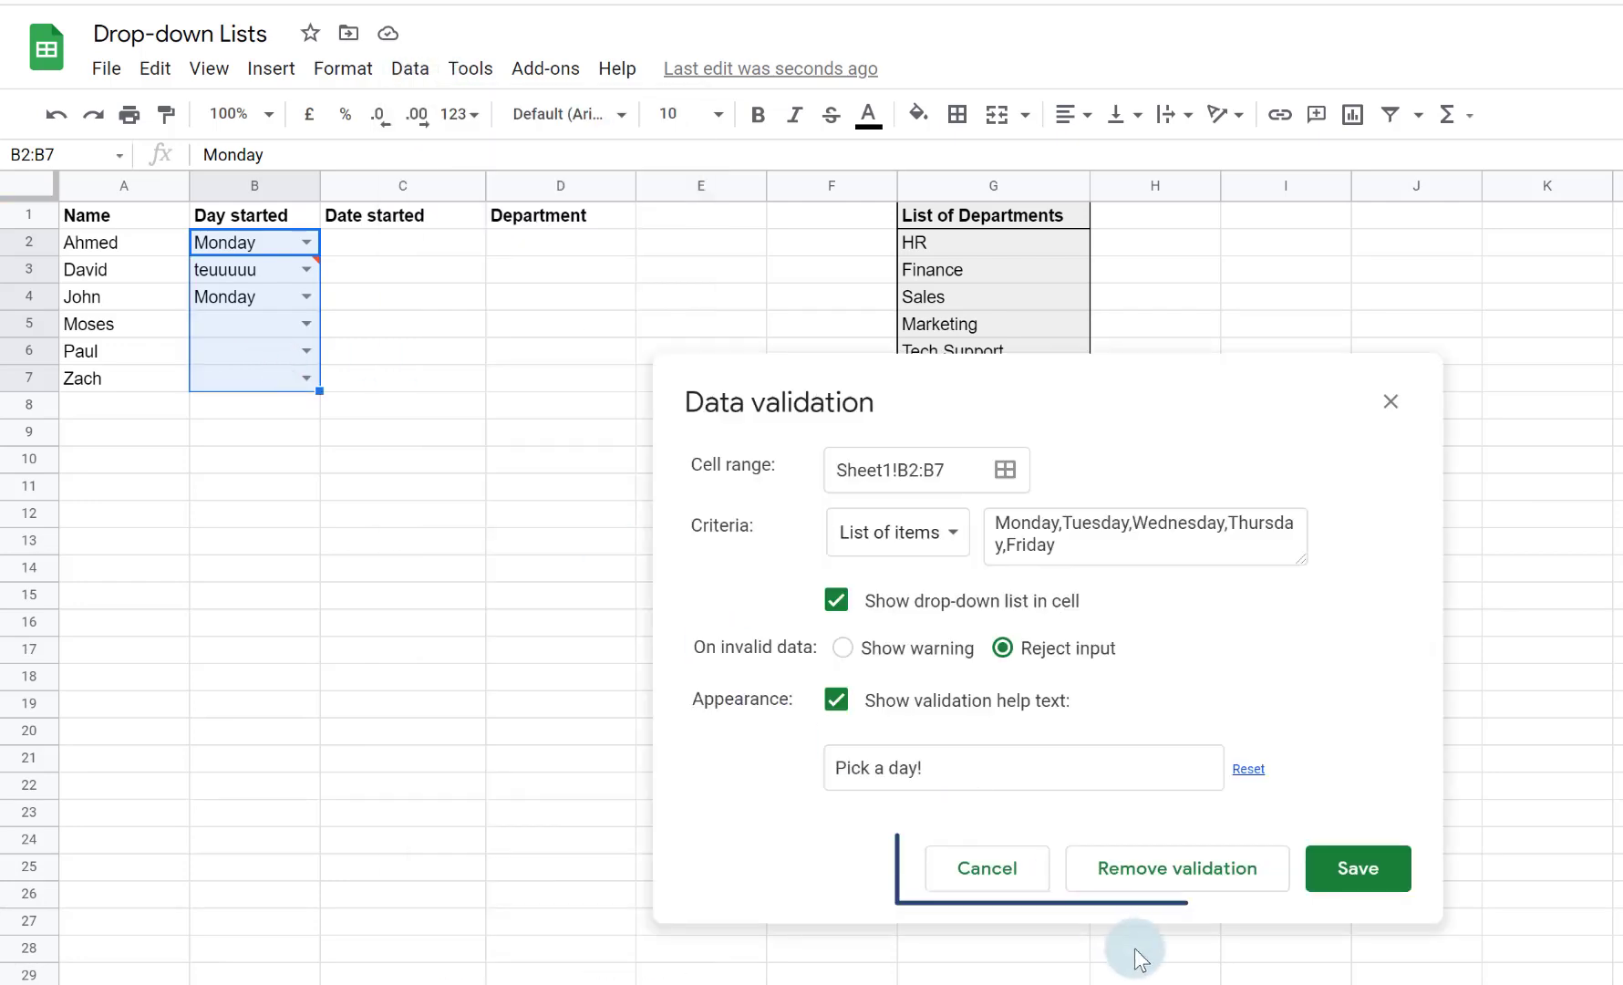
{"action": "left_click", "coordinate": [1152, 868]}
{"action": "left_click", "coordinate": [412, 604]}
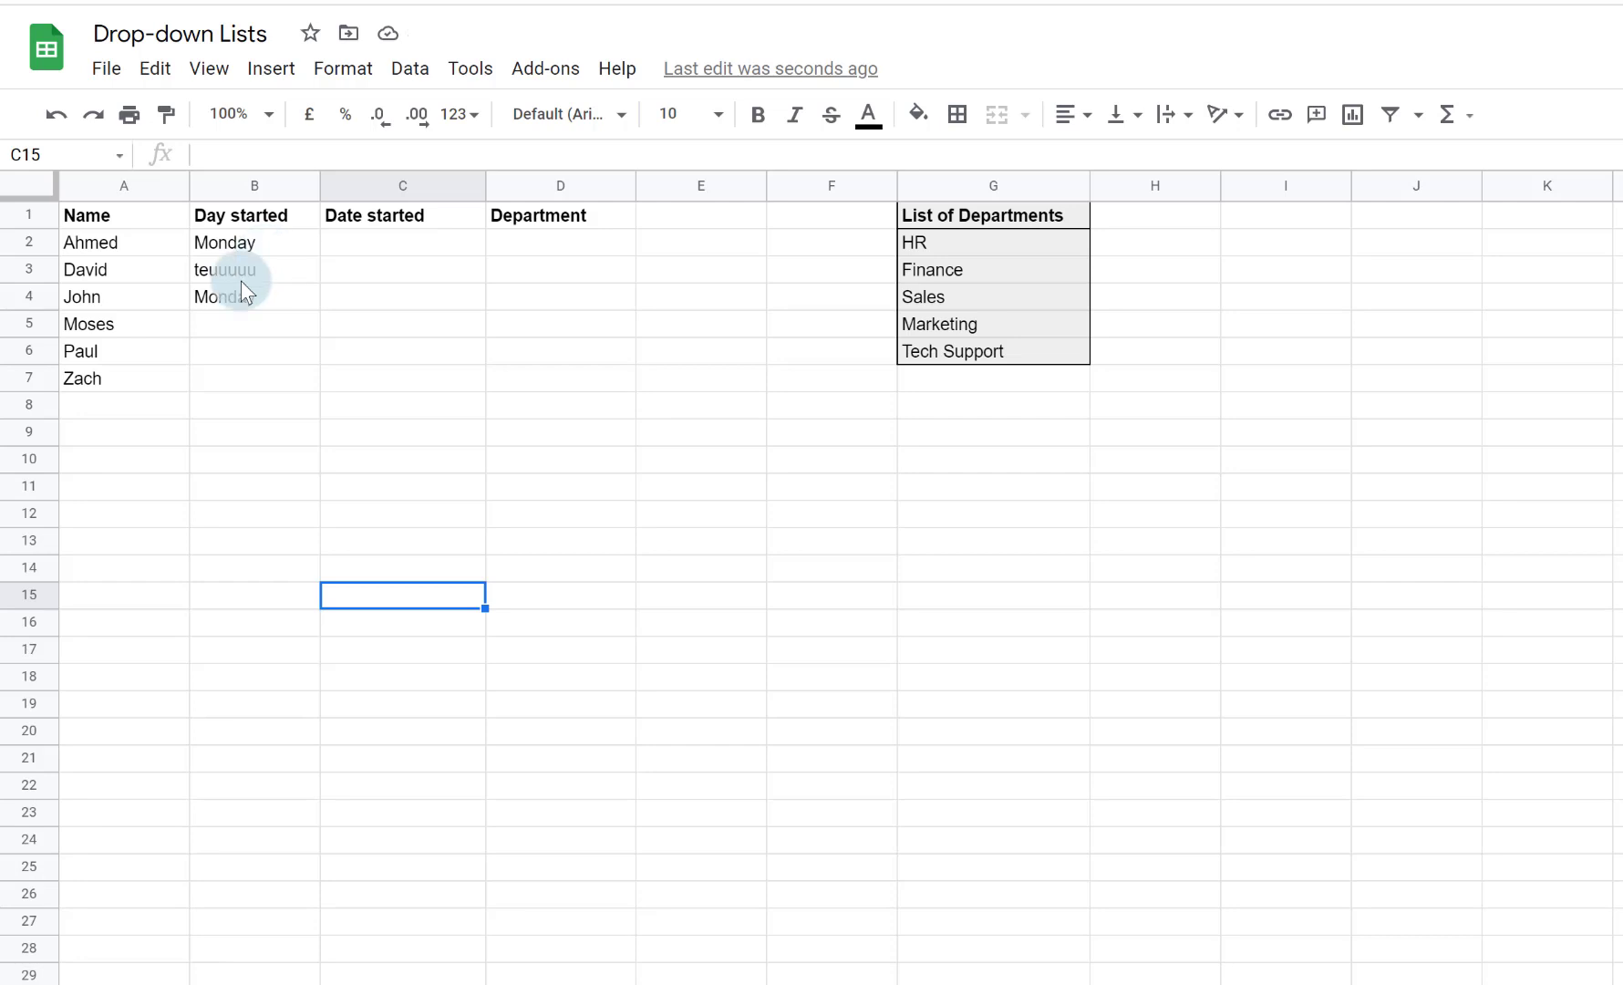
Create a drop-down list in the Department cells D2:D7 from the range G2:G6, save it, and open the list in D2
{"action": "left_click", "coordinate": [606, 244]}
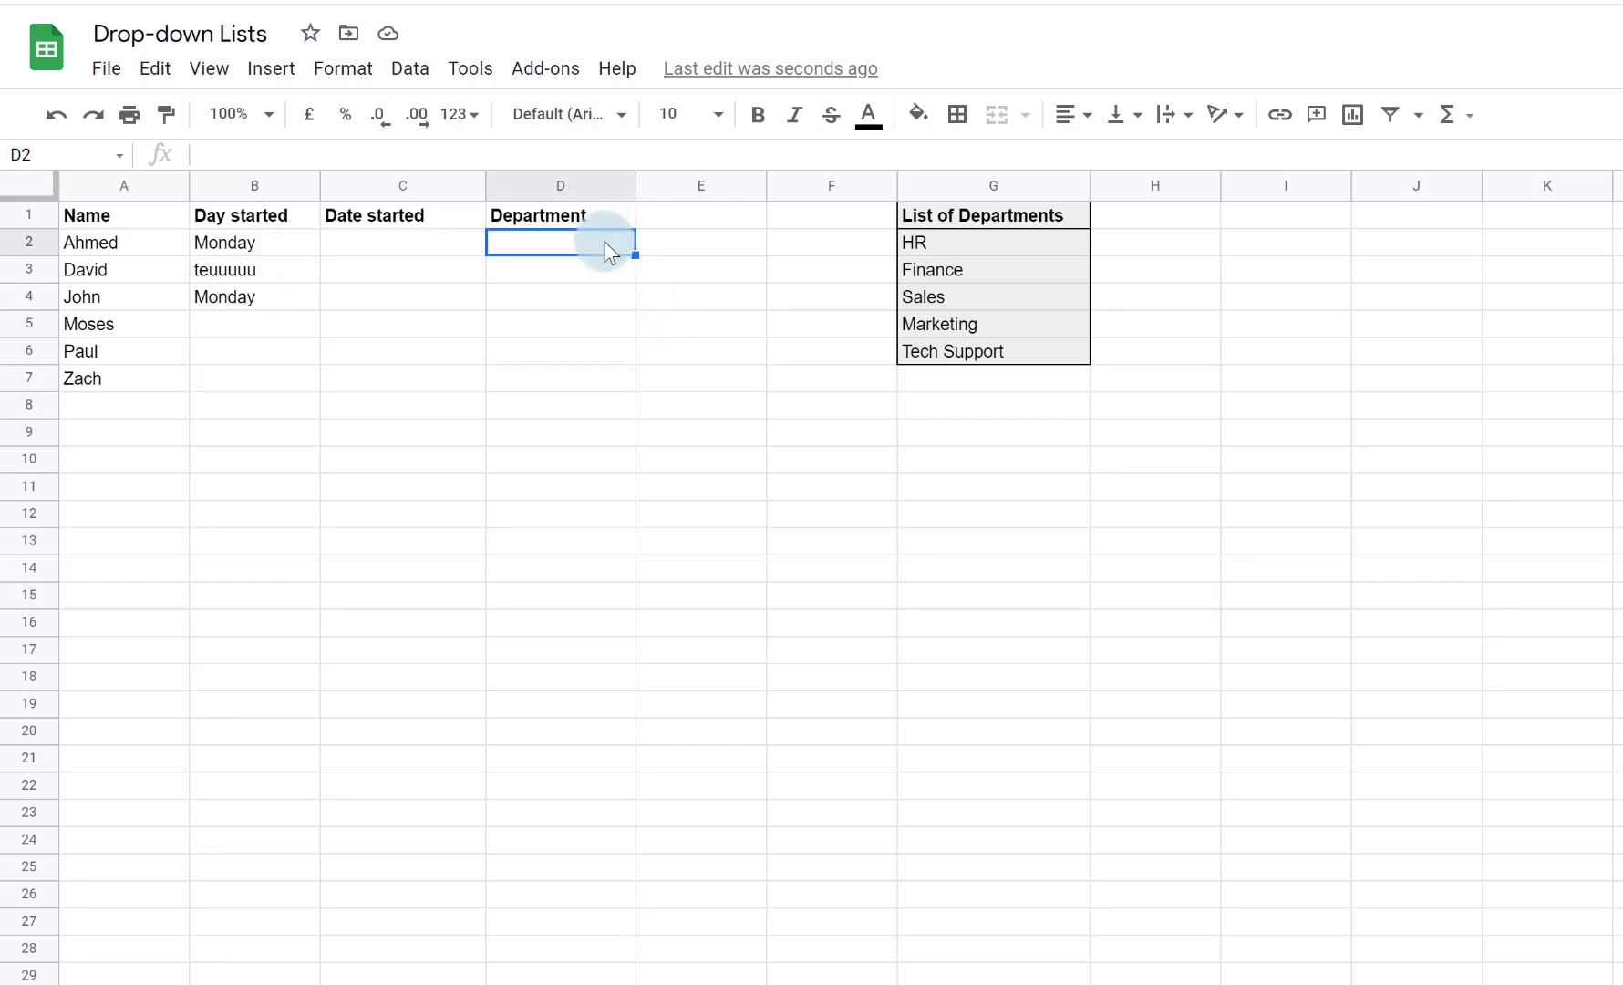
{"action": "left_click_drag", "start_coordinate": [539, 240], "coordinate": [591, 378]}
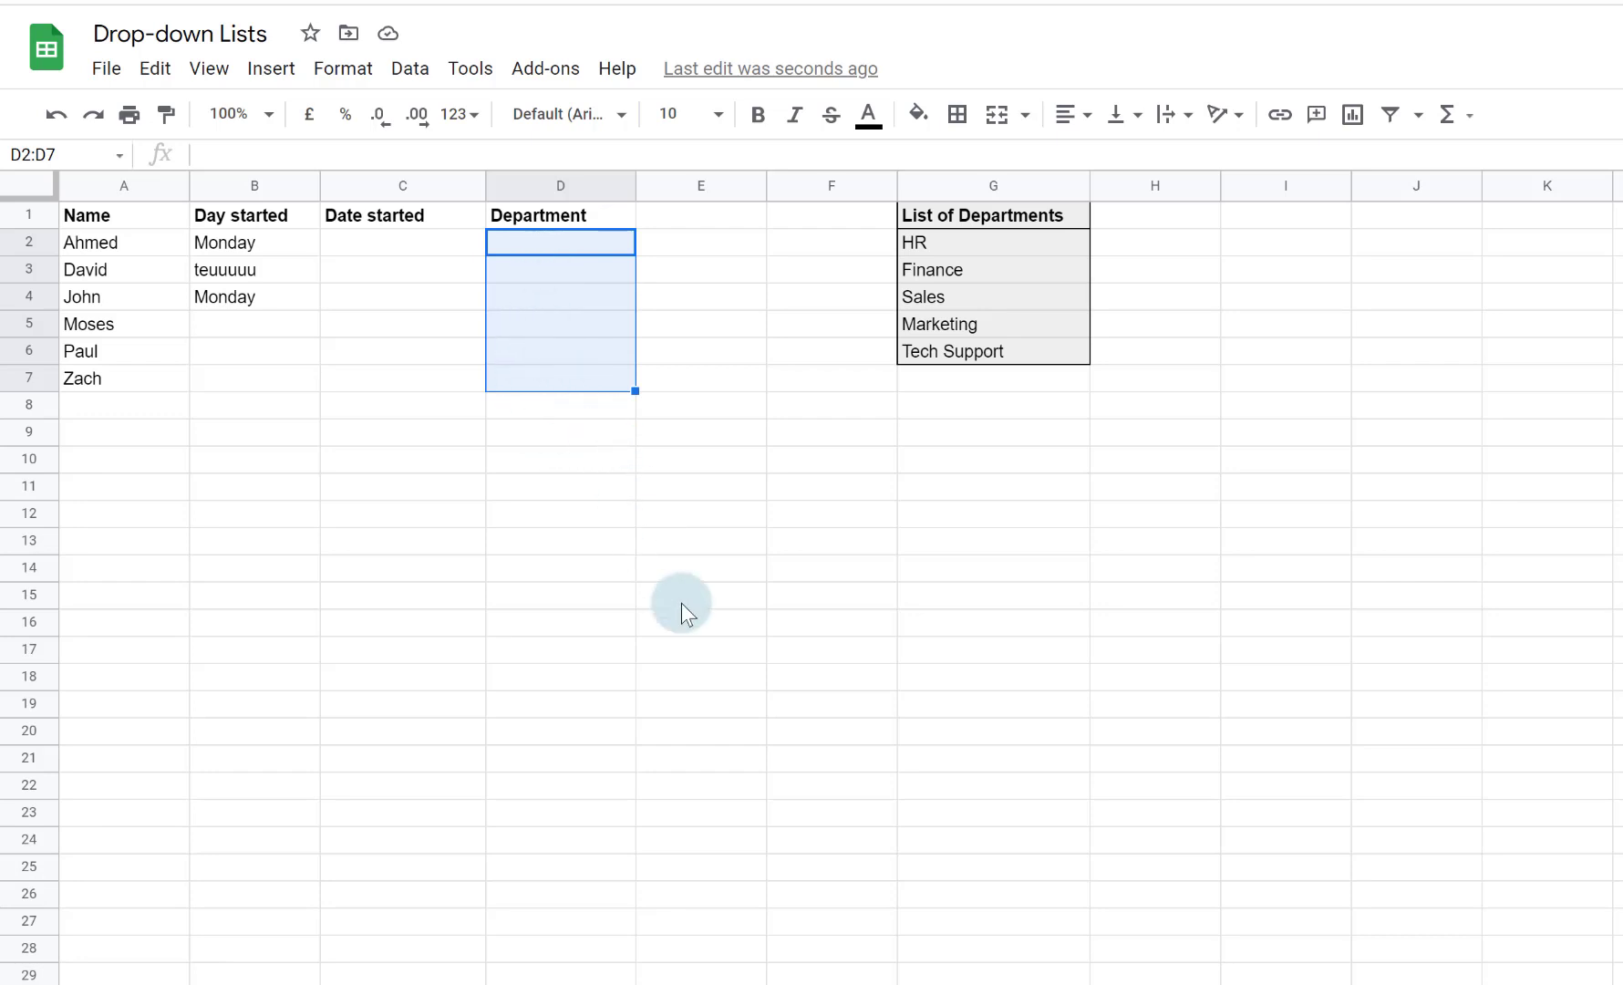
{"action": "left_click", "coordinate": [426, 73]}
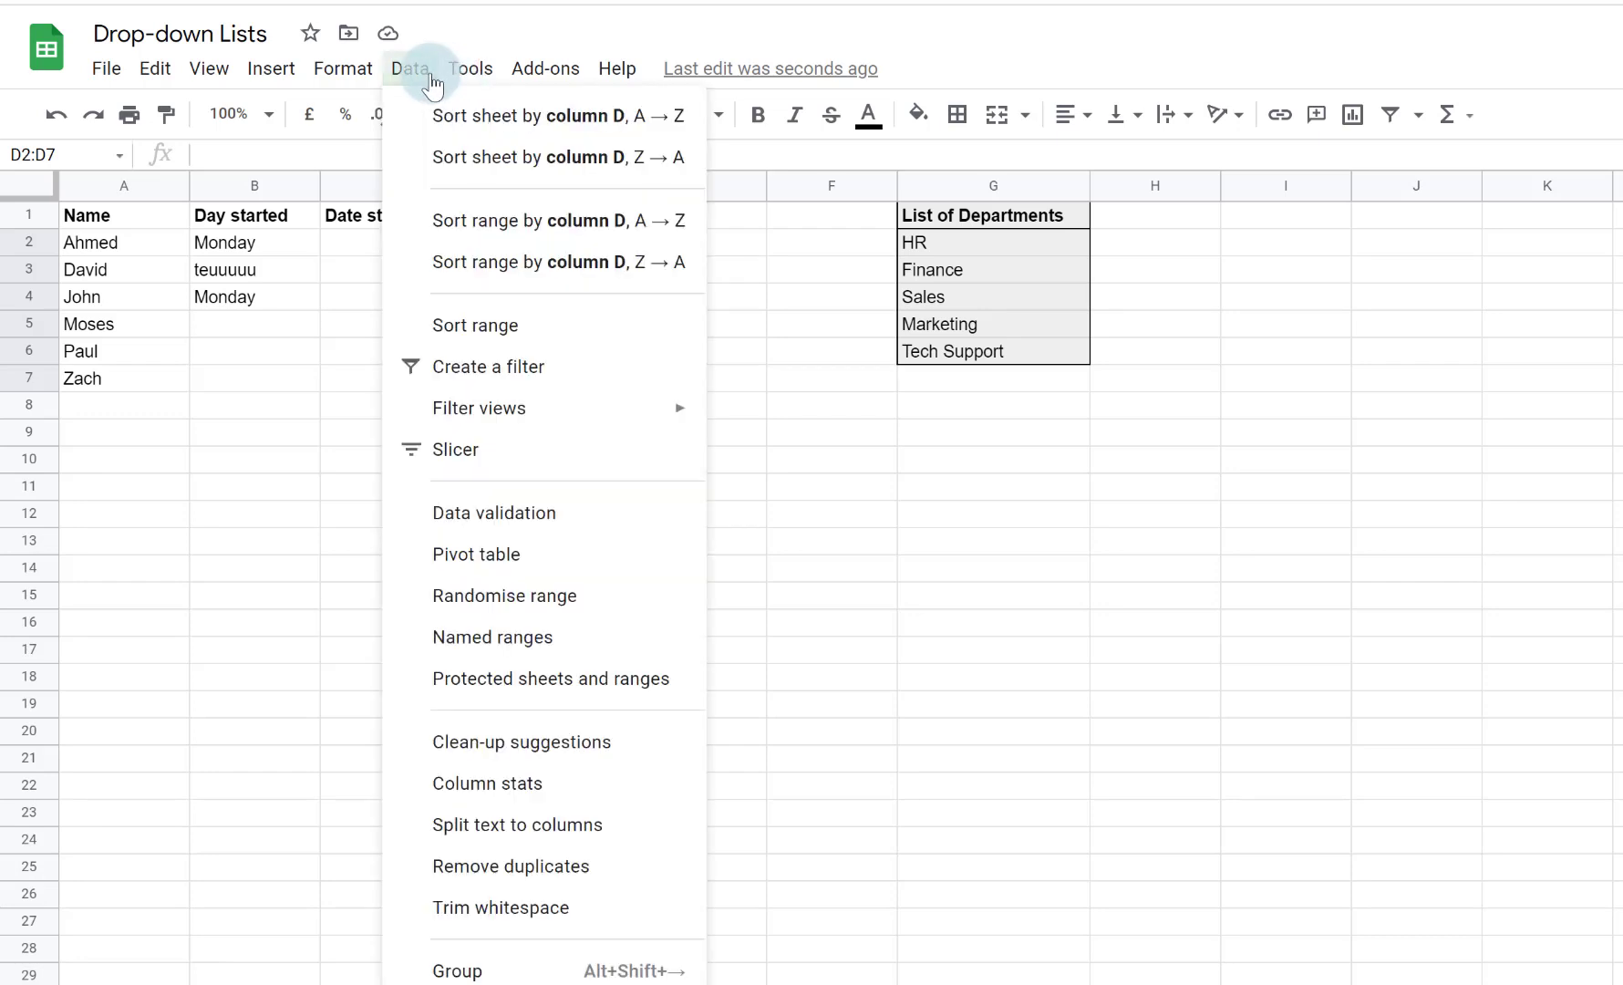
{"action": "left_click", "coordinate": [573, 515]}
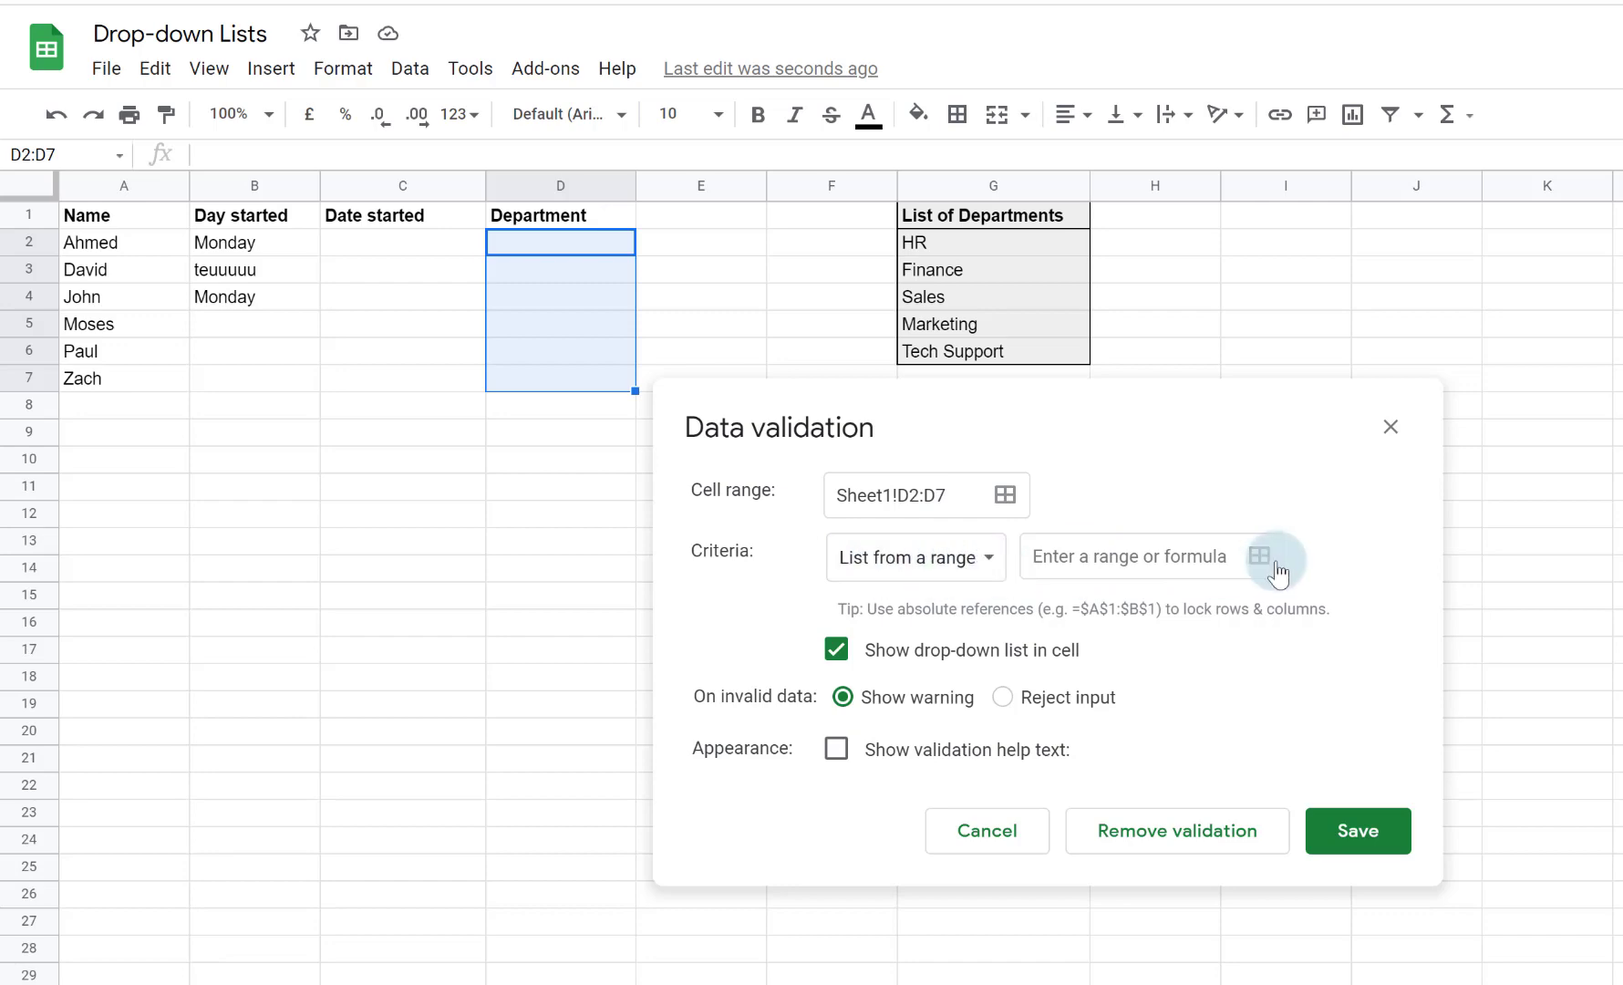
{"action": "left_click", "coordinate": [1275, 563]}
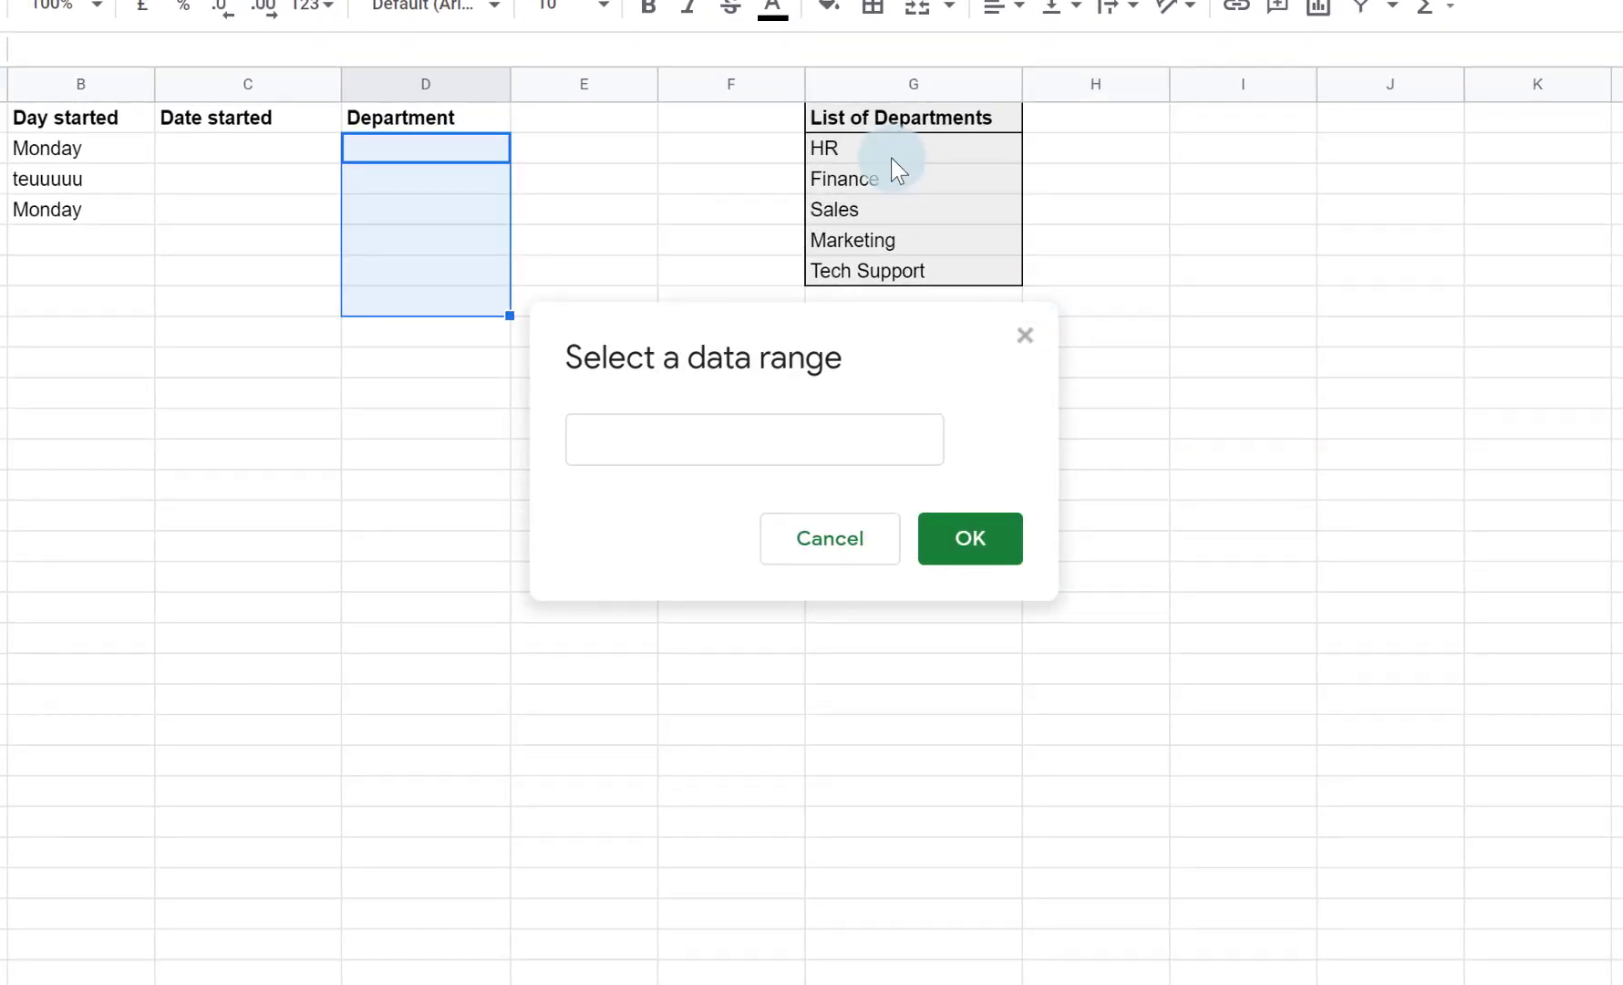
{"action": "left_click_drag", "start_coordinate": [892, 153], "coordinate": [914, 273]}
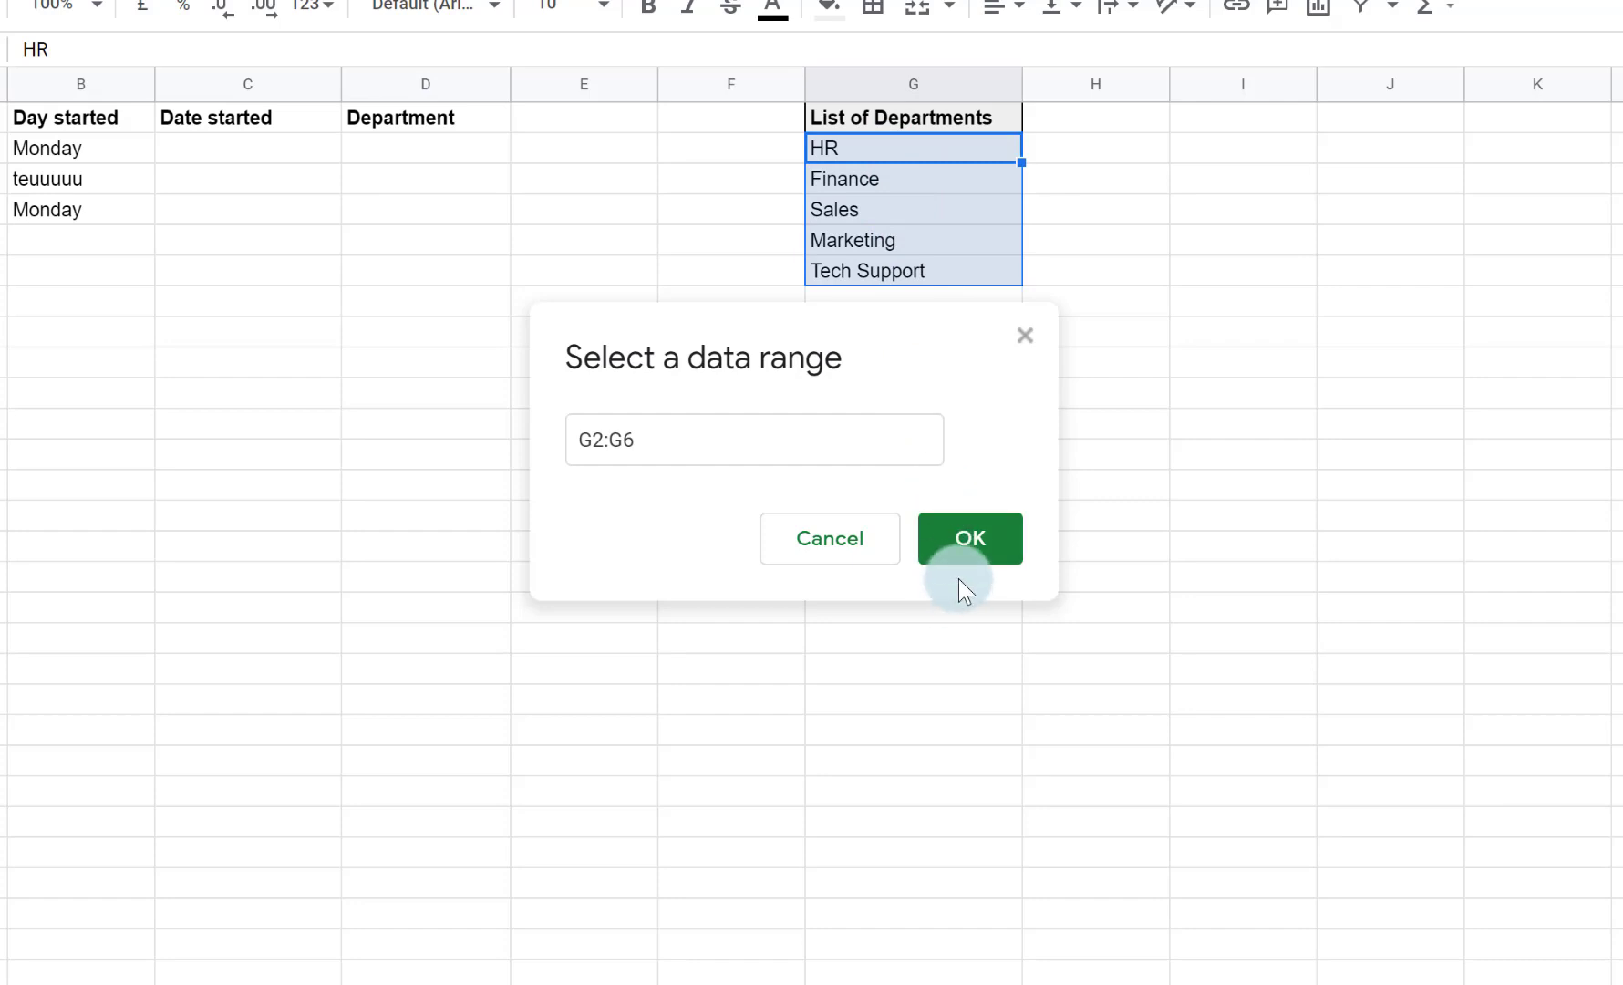
{"action": "left_click", "coordinate": [963, 554]}
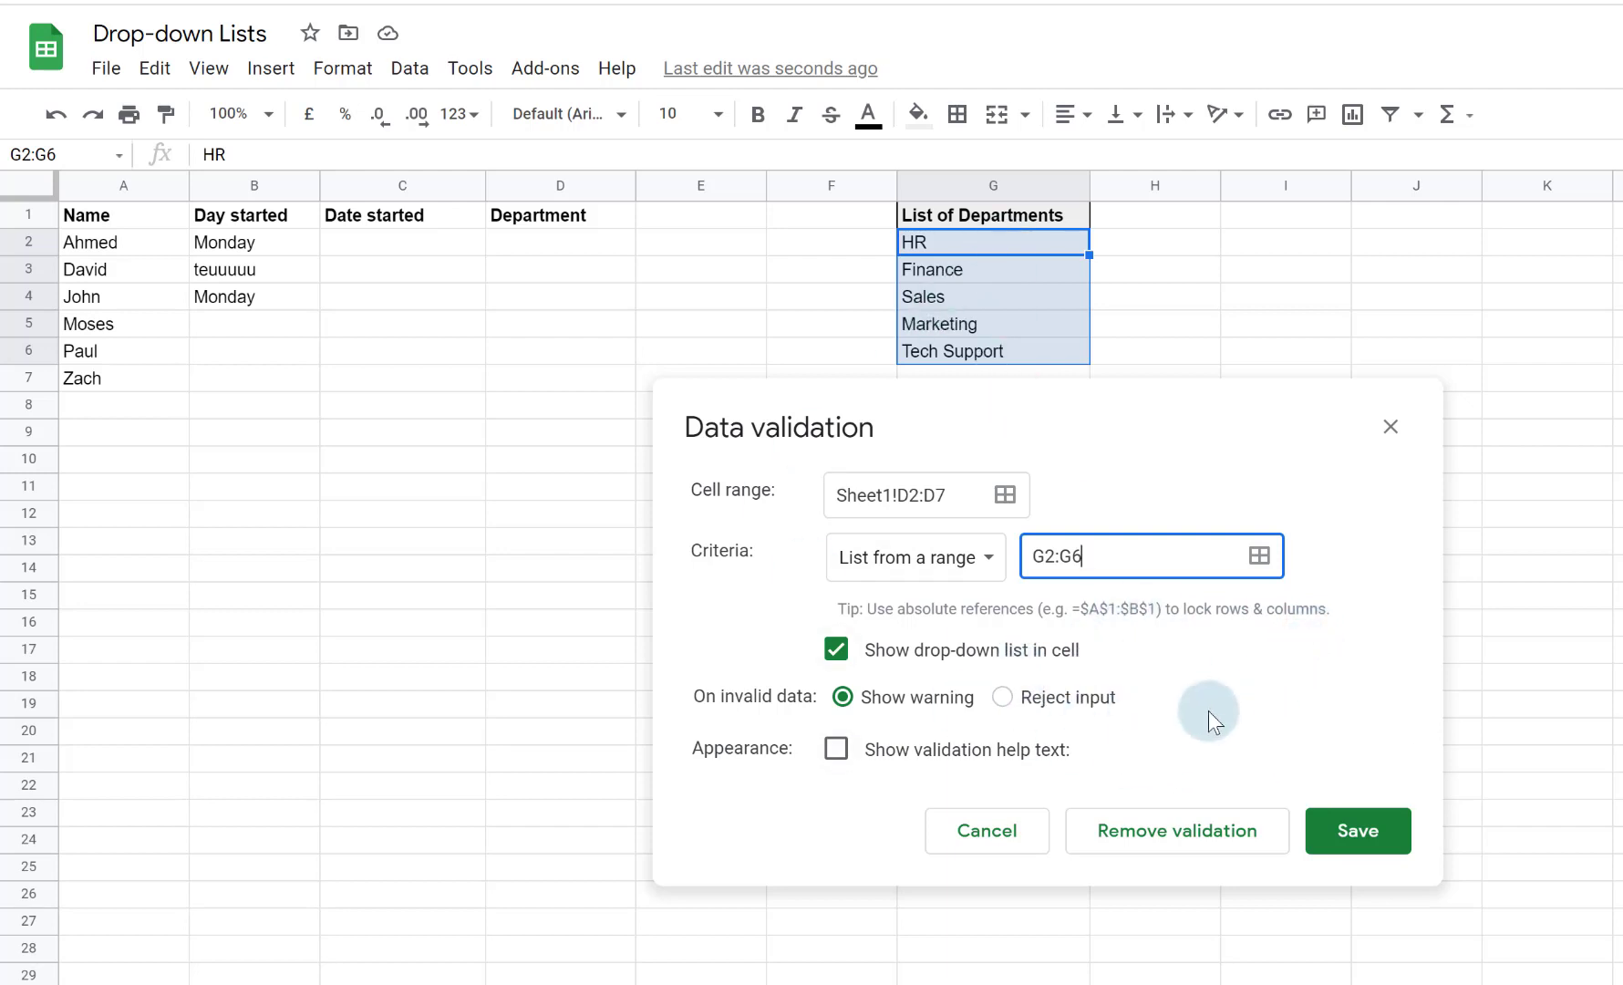
{"action": "left_click", "coordinate": [1357, 831]}
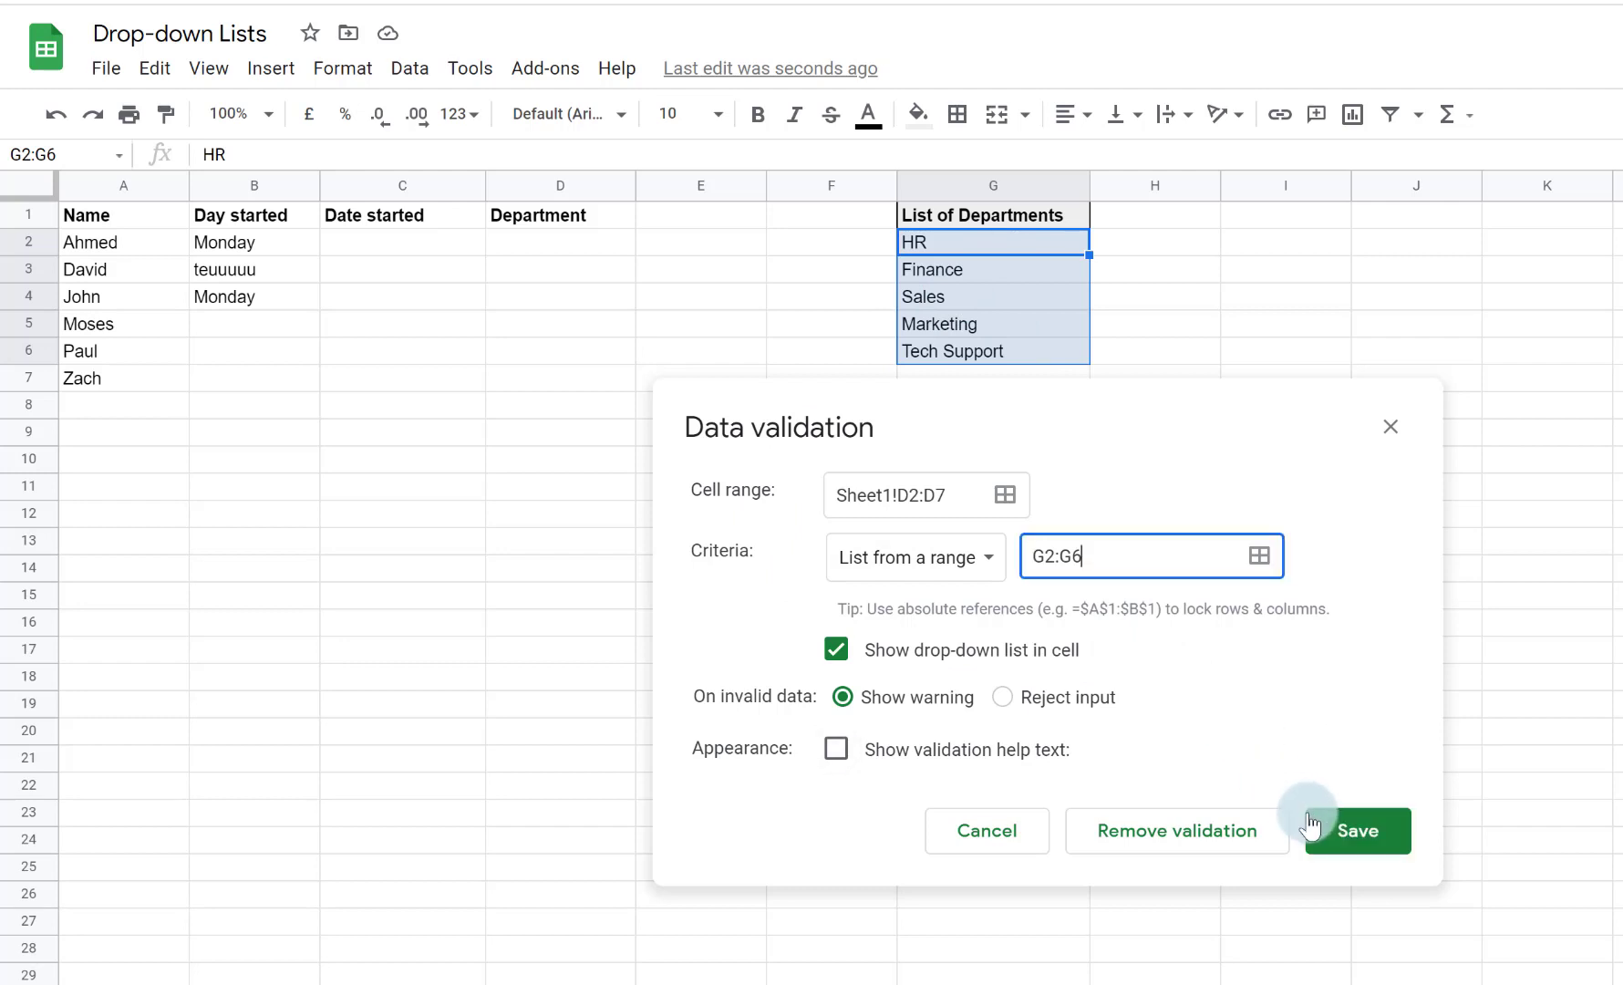
{"action": "left_click", "coordinate": [1356, 834]}
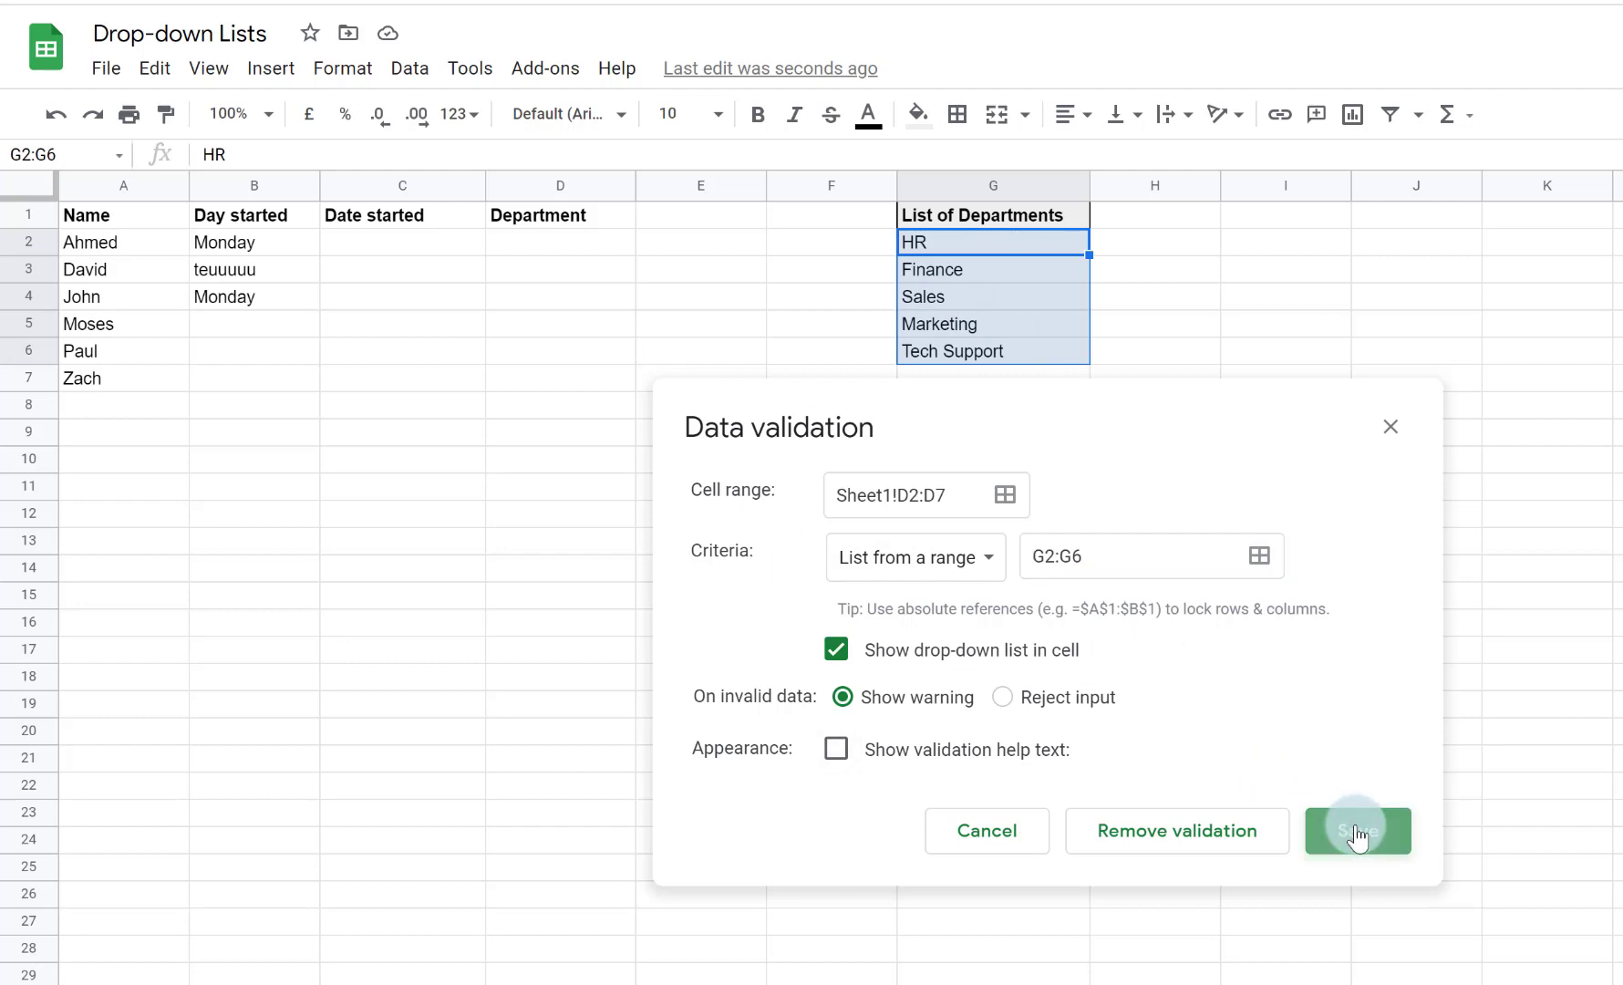
{"action": "left_click", "coordinate": [621, 241]}
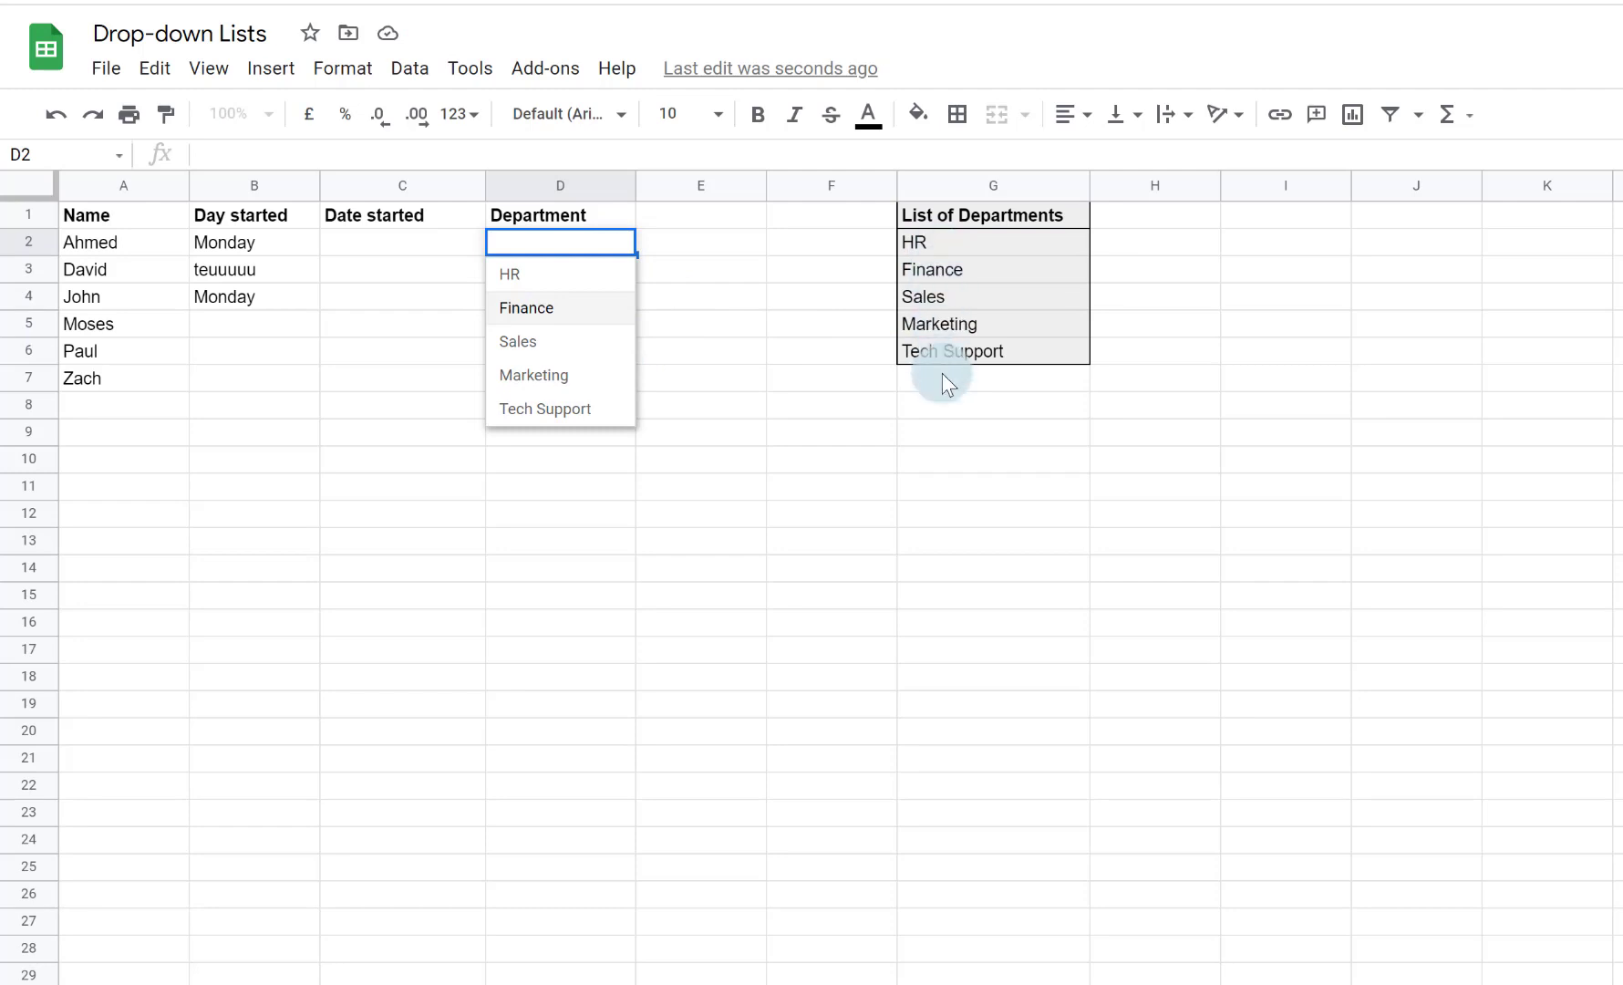
Change the Marketing entry in G5 to "Advertising & Marketing" and check the options in the D2 drop-down
{"action": "left_click", "coordinate": [916, 323]}
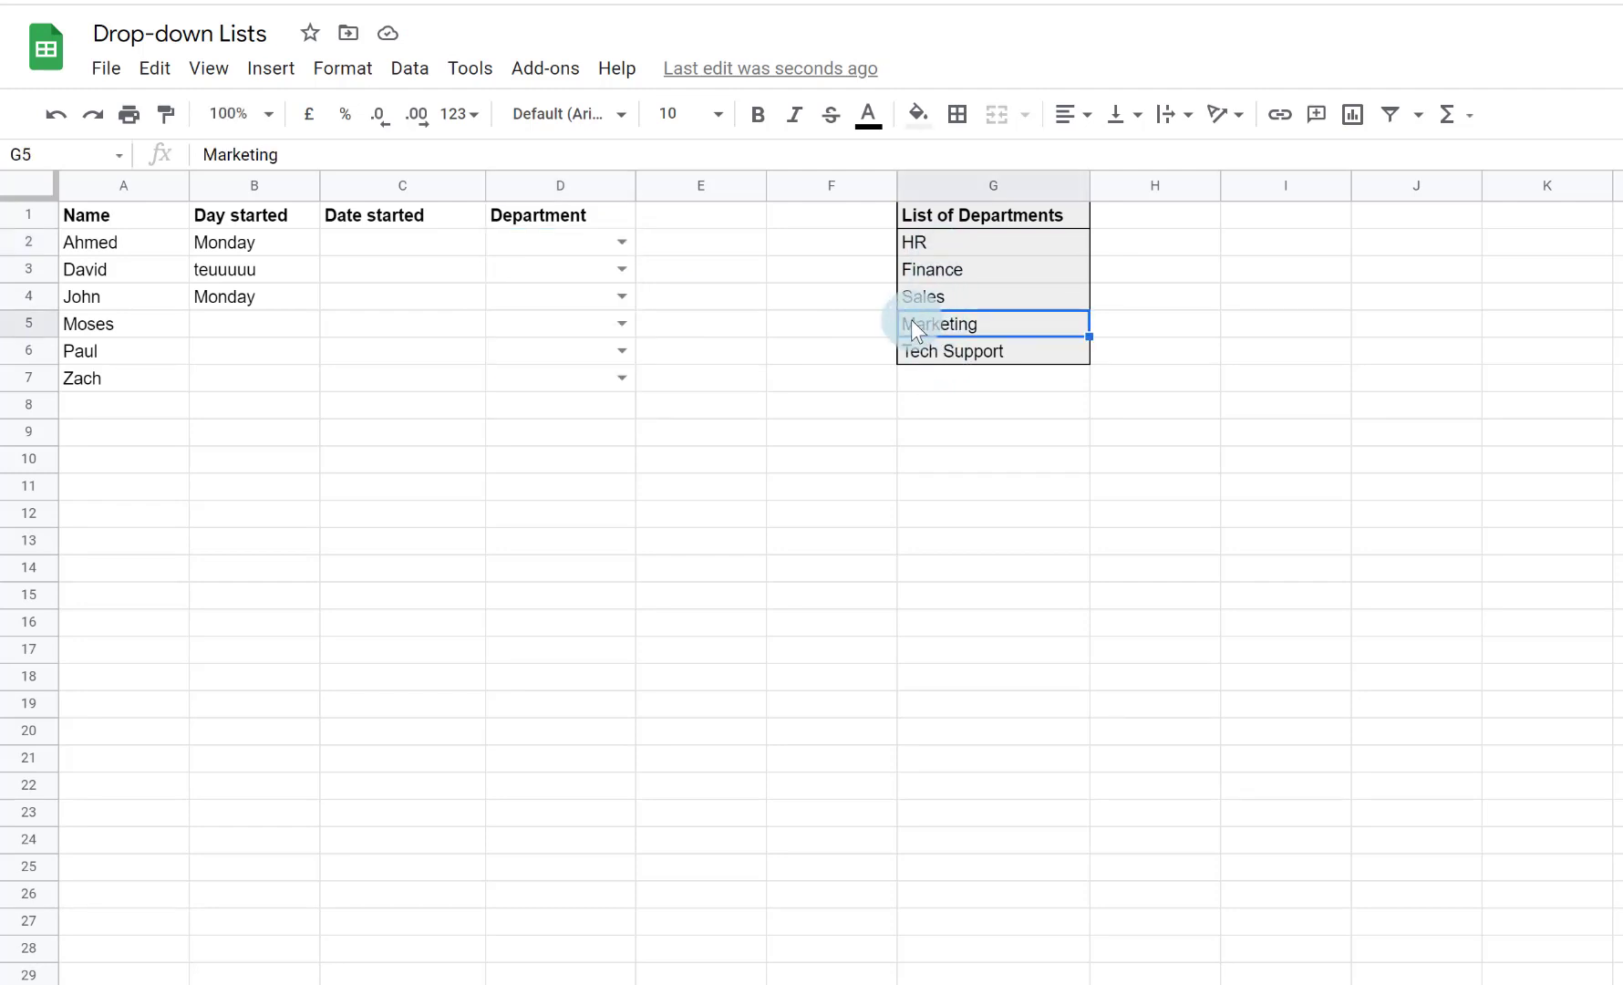
{"action": "left_click", "coordinate": [205, 153]}
{"action": "type", "text": "A"}
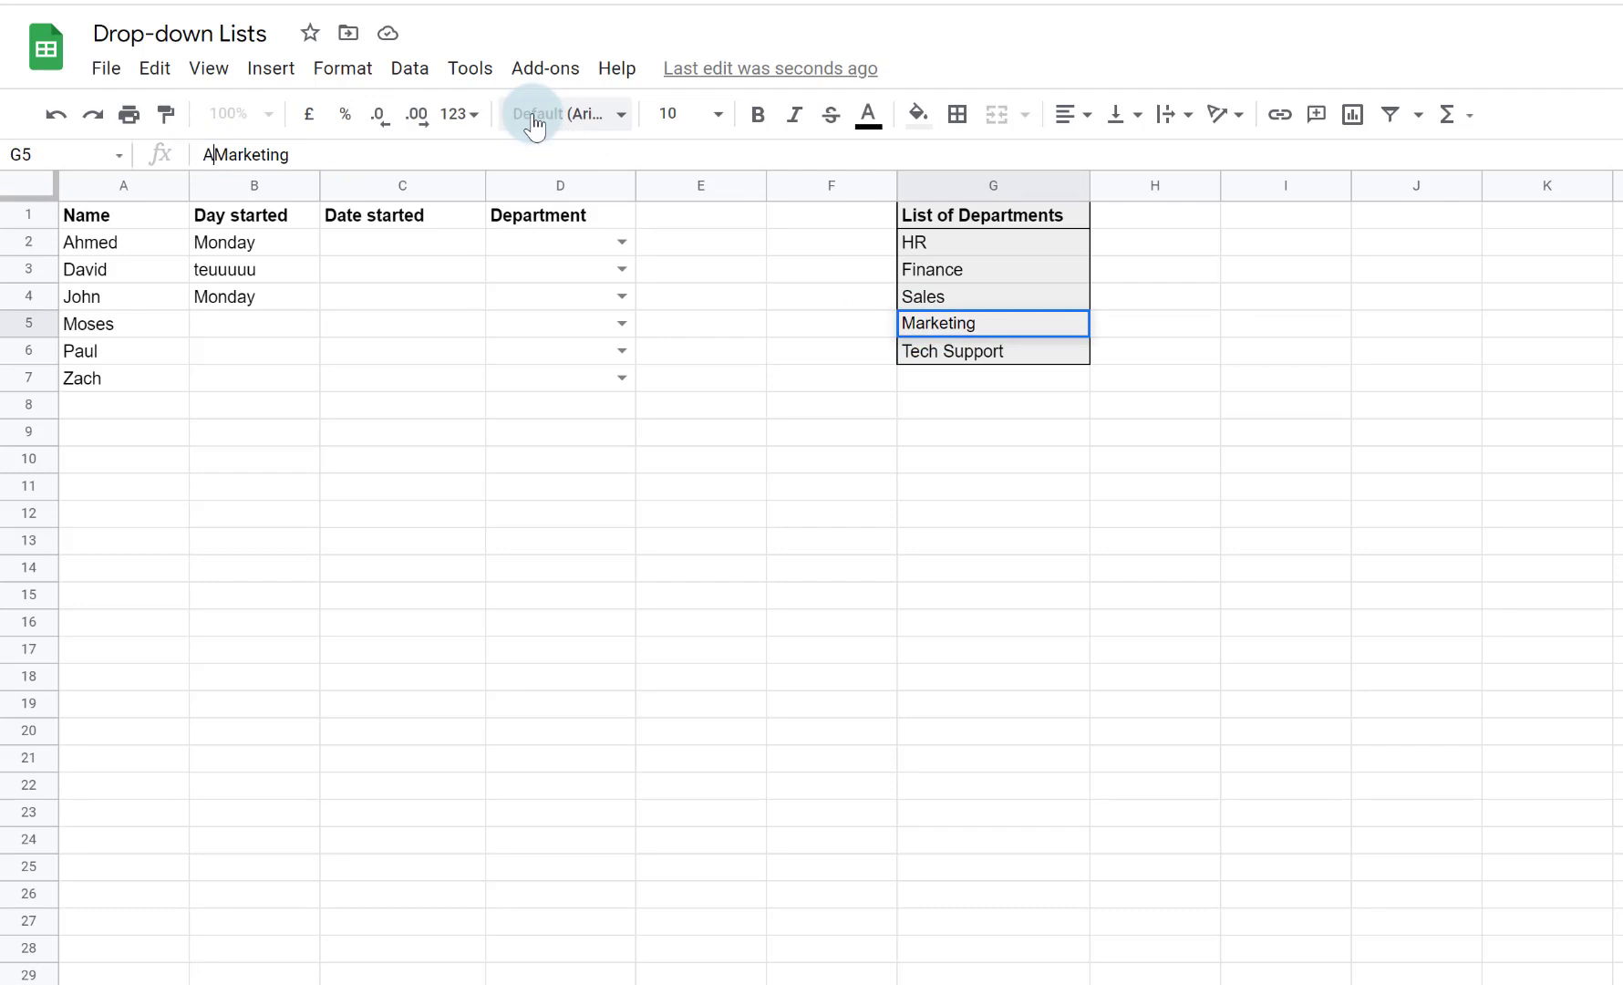
{"action": "type", "text": "dvertising "}
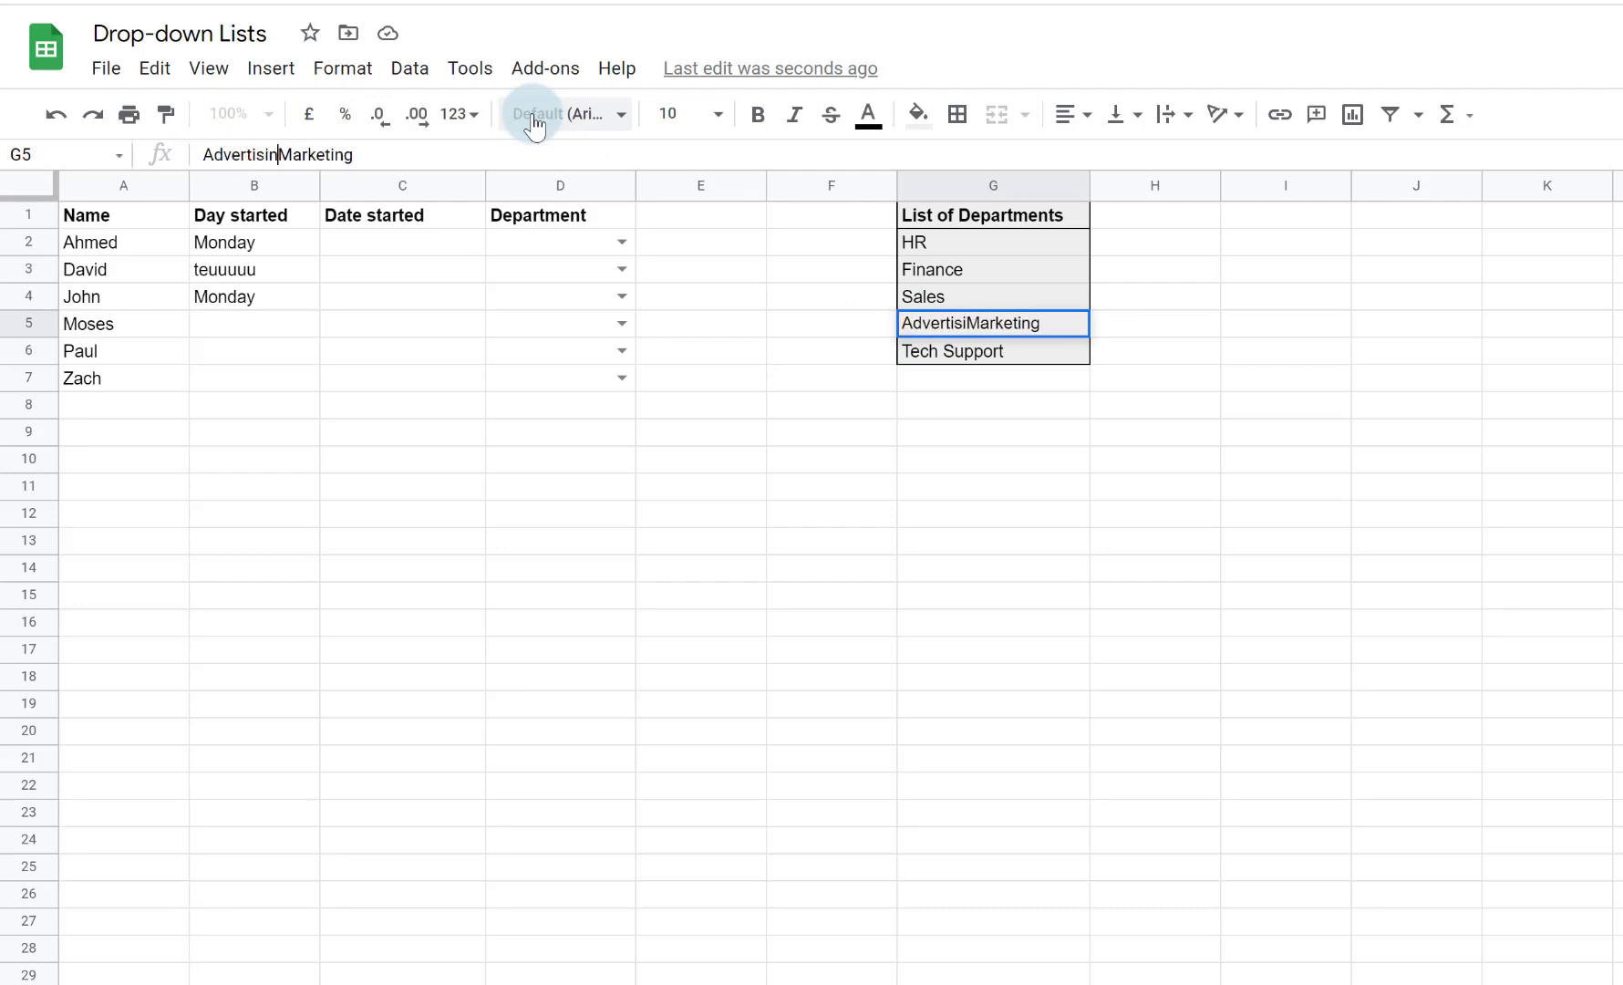
{"action": "type", "text": "&"}
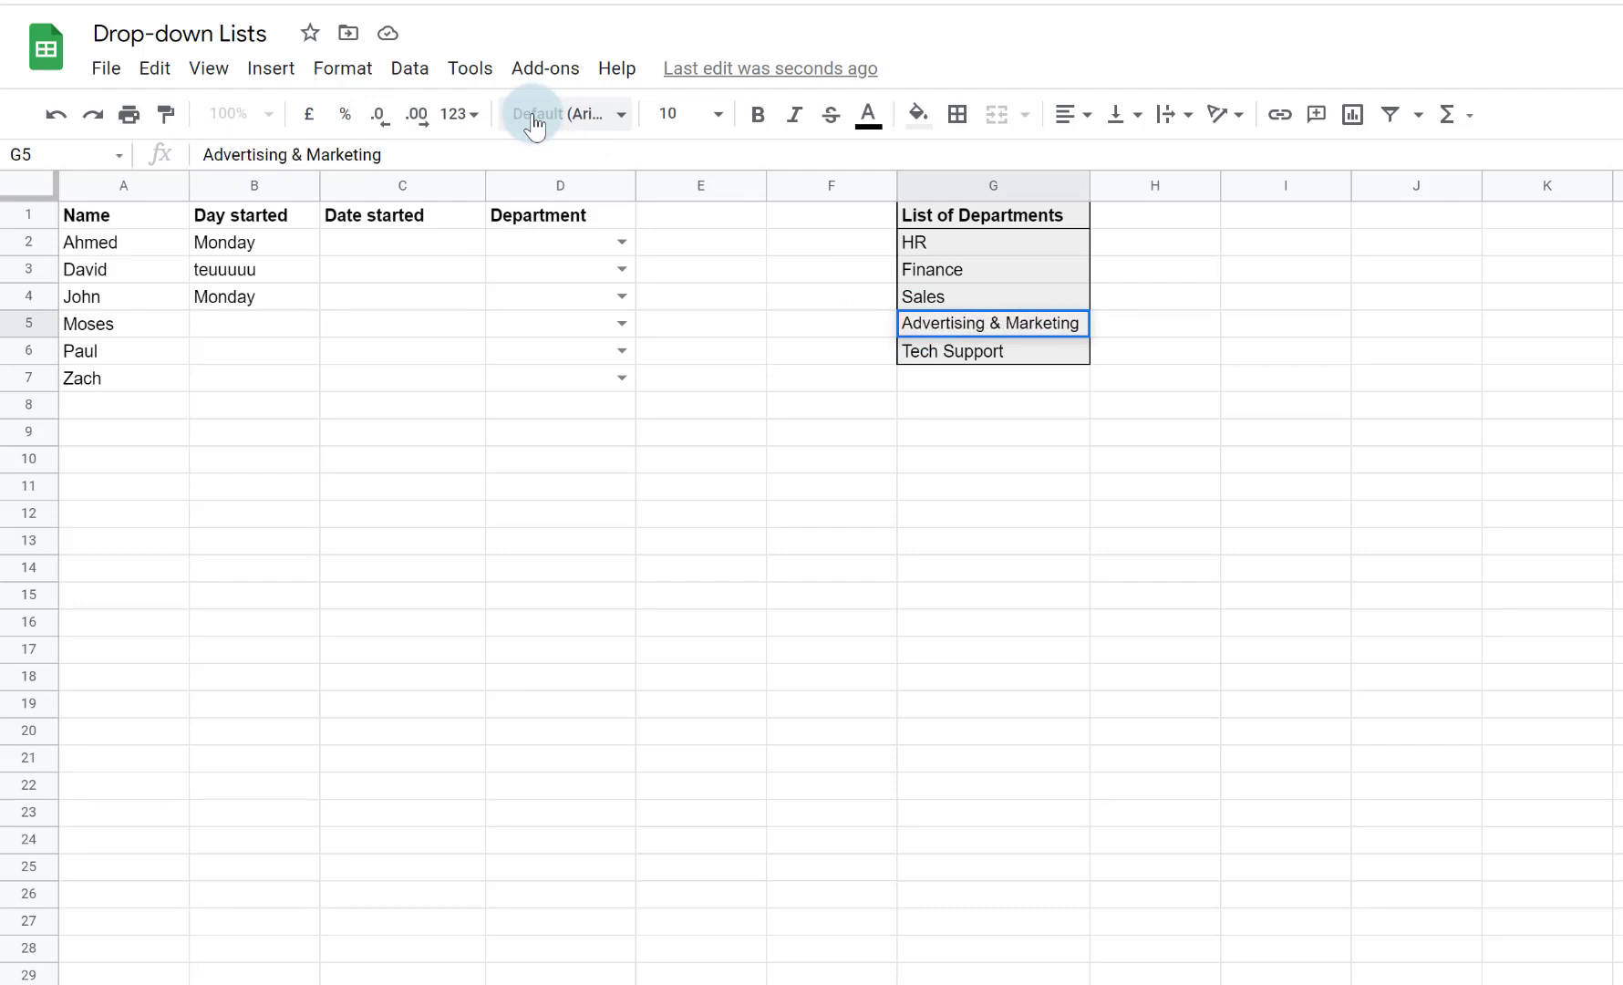
{"action": "key", "text": "Return"}
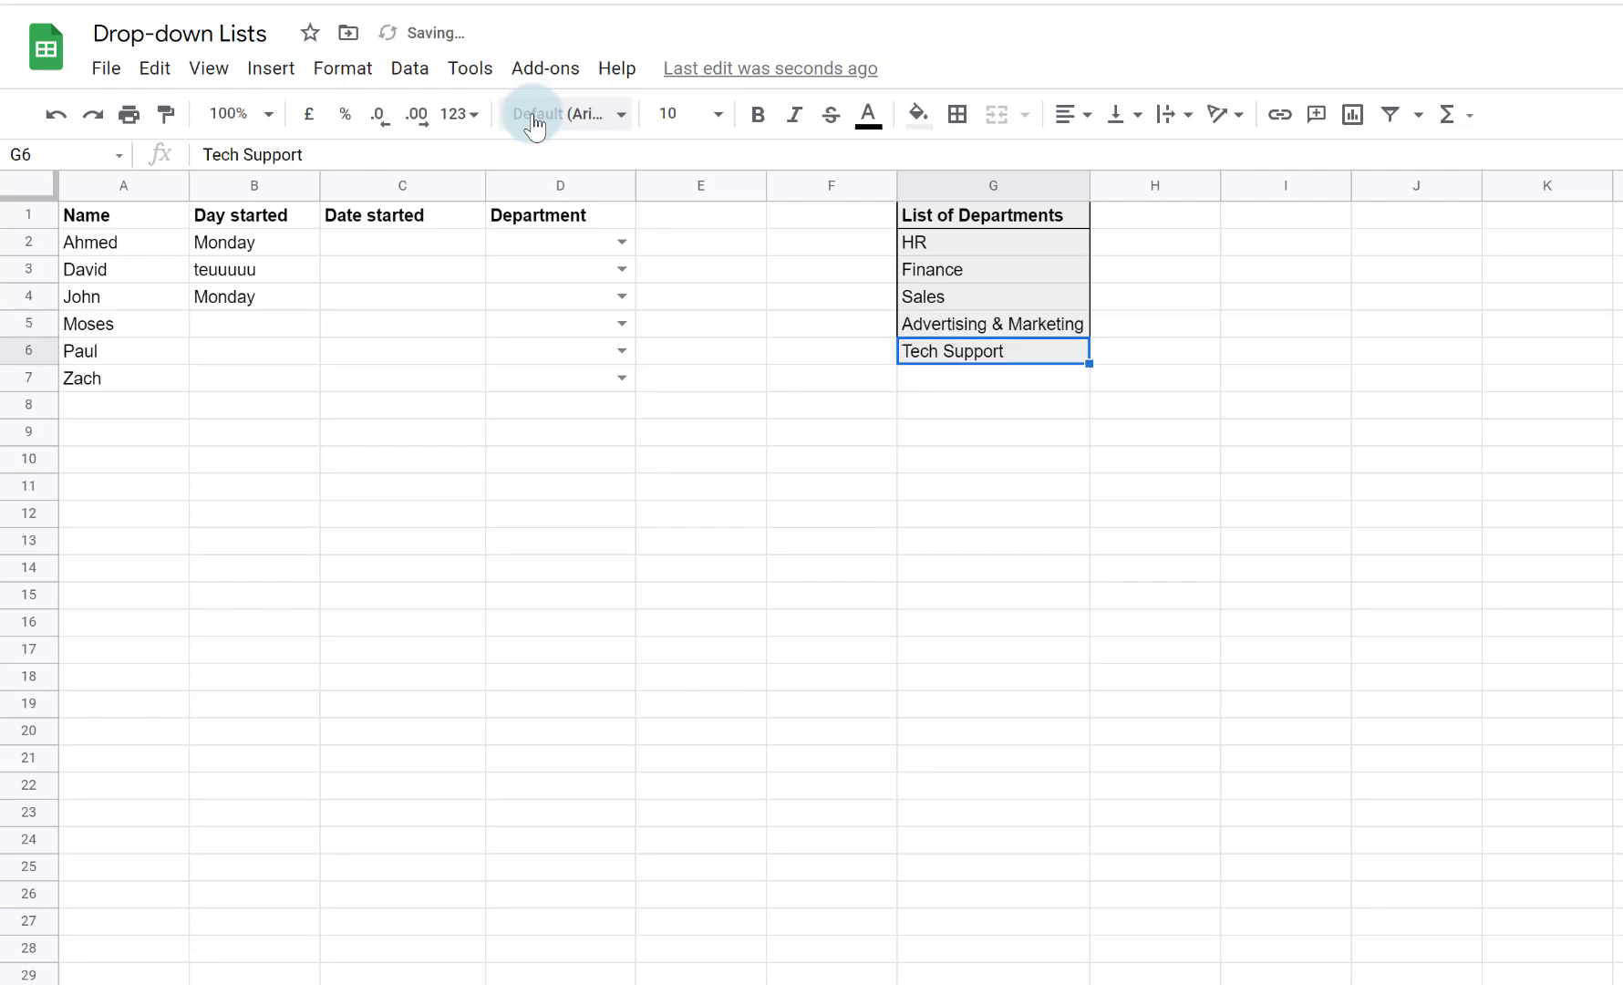
{"action": "left_click", "coordinate": [567, 242]}
{"action": "left_click", "coordinate": [627, 241]}
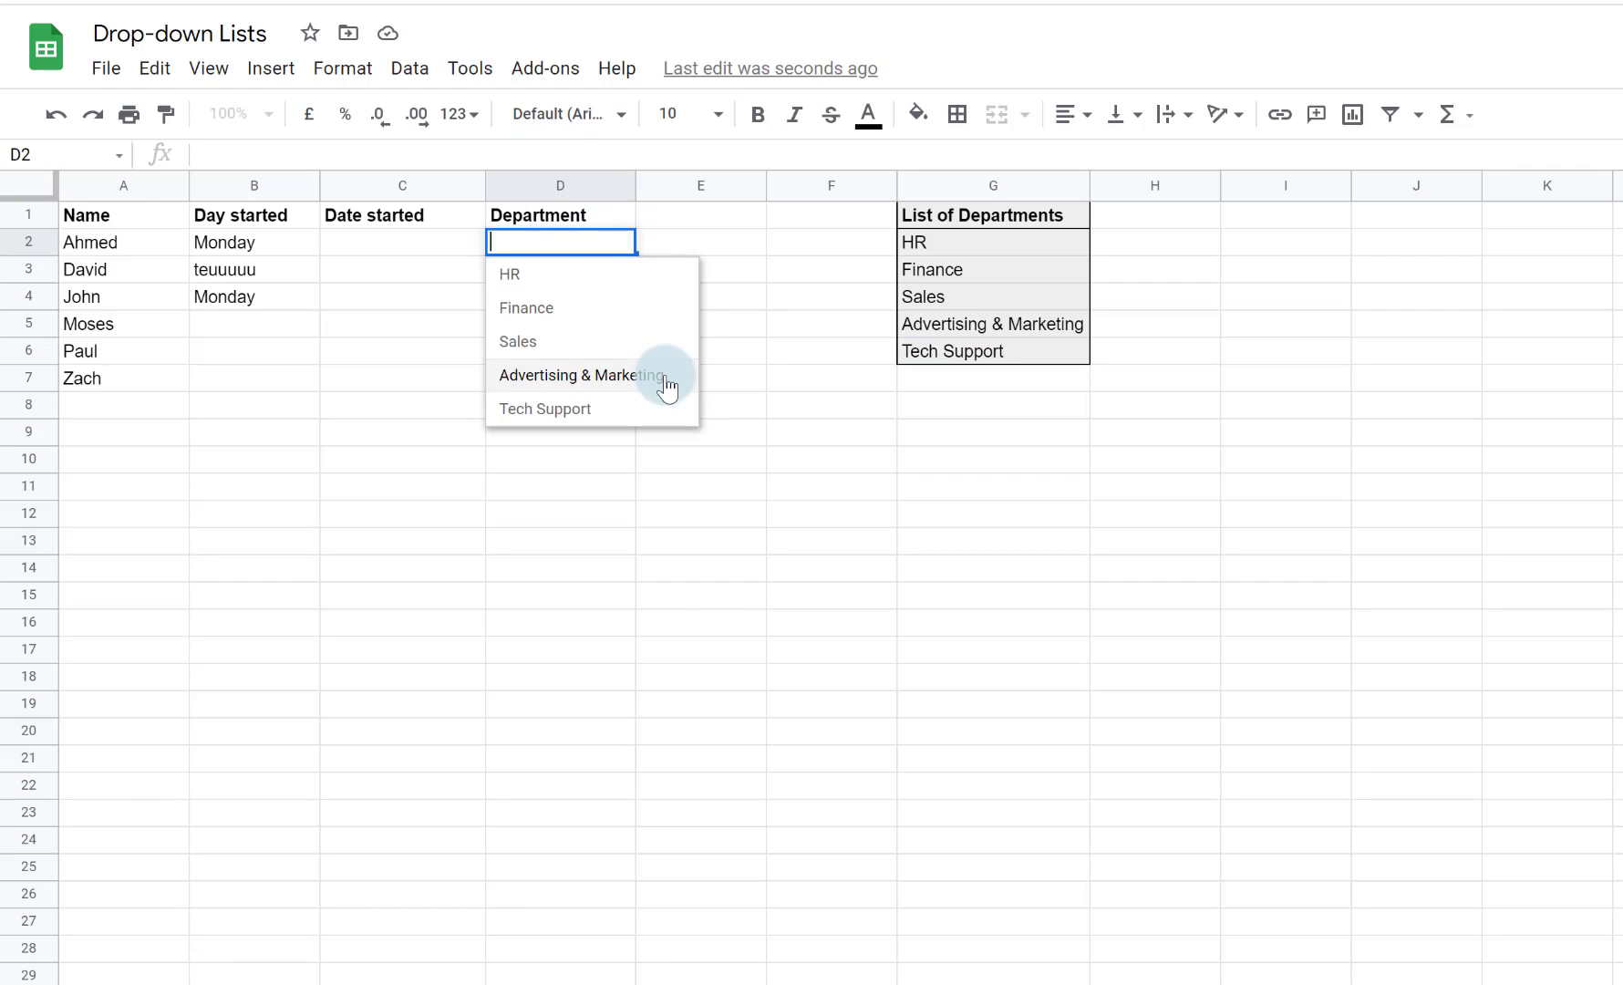
Add "Other" in G7 below the List of Departments and check the options in the D2 drop-down
{"action": "left_click", "coordinate": [927, 379]}
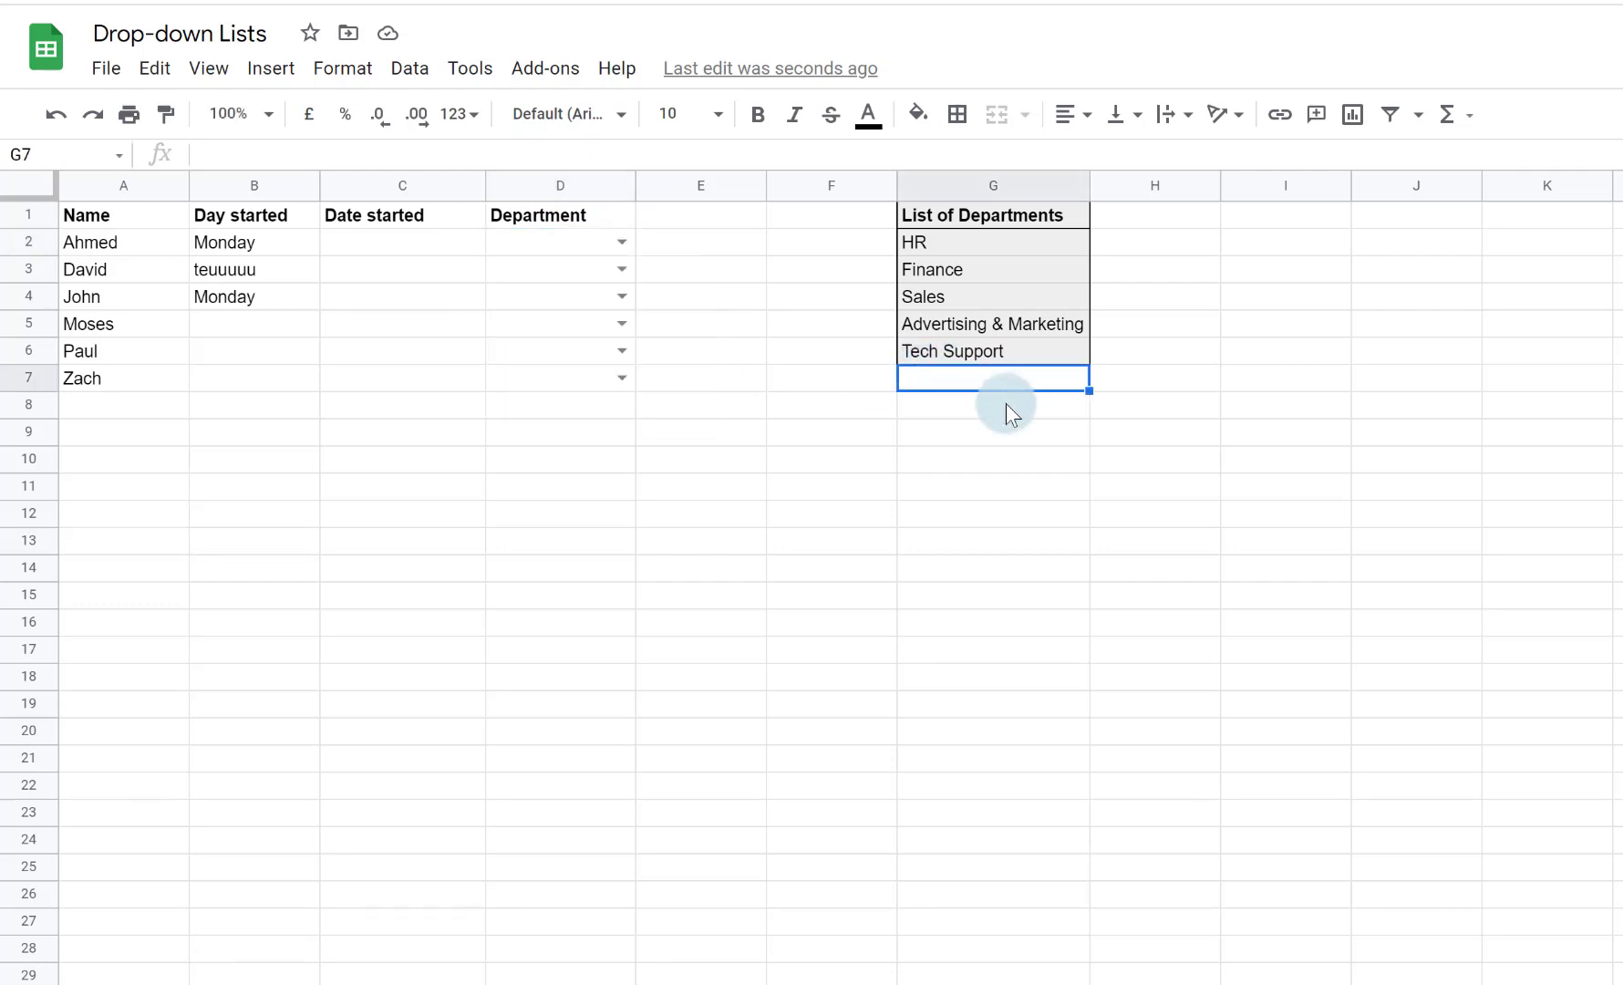
{"action": "type", "text": "Other"}
{"action": "key", "text": "Return"}
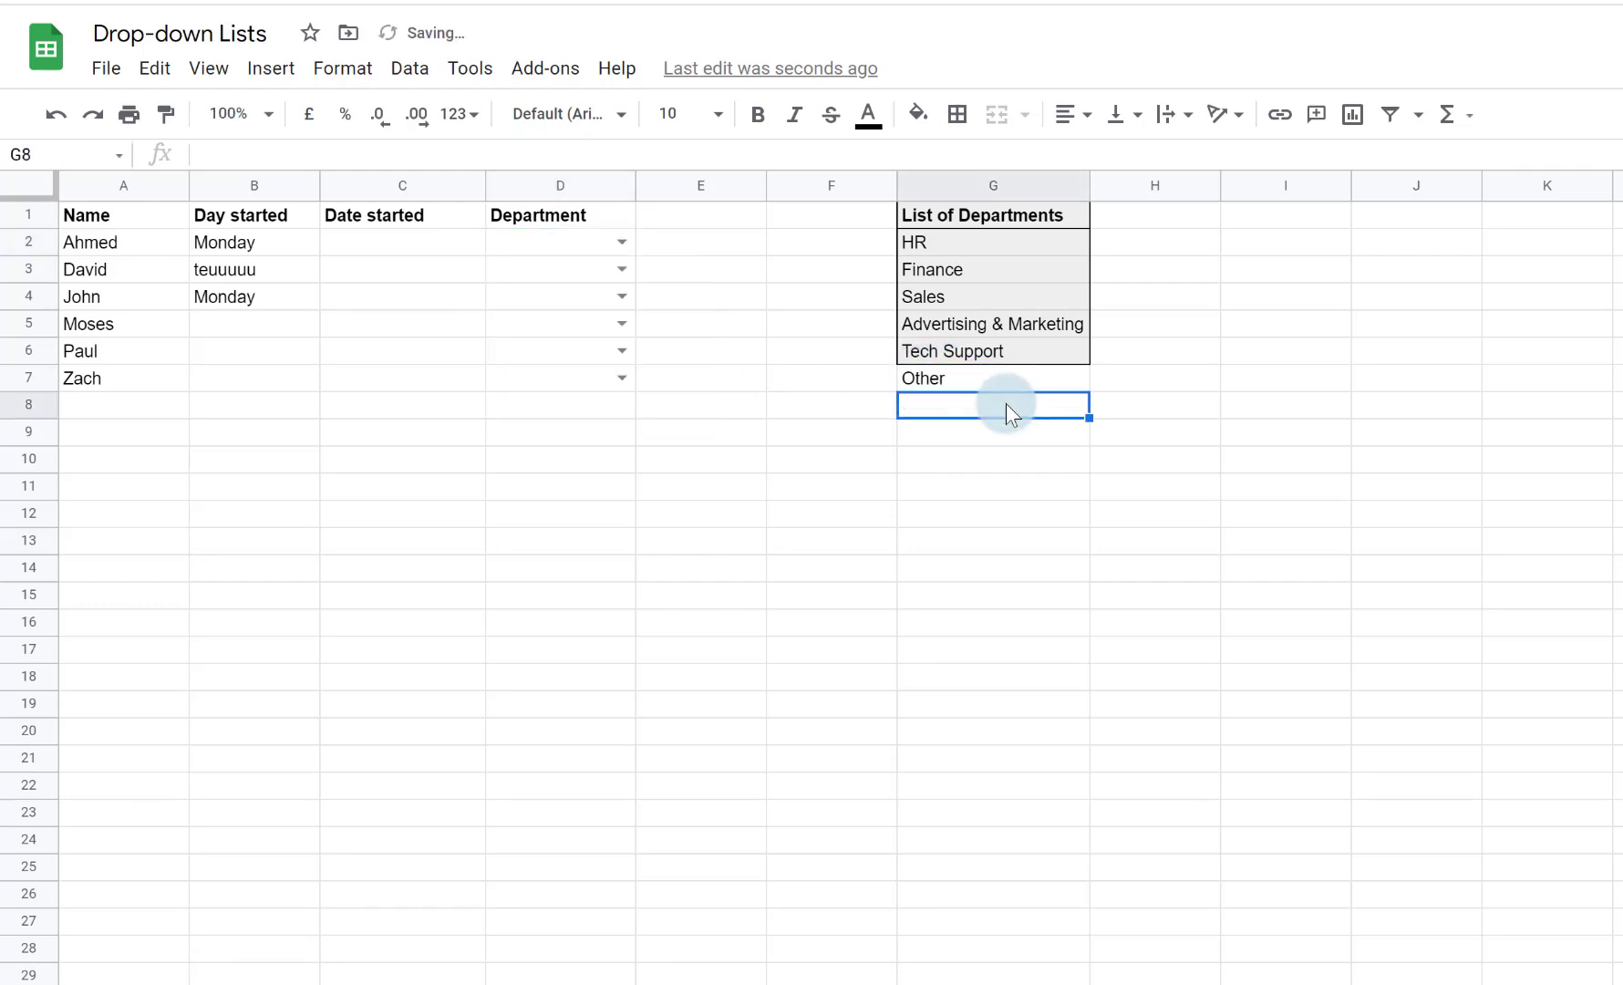
{"action": "left_click", "coordinate": [571, 247]}
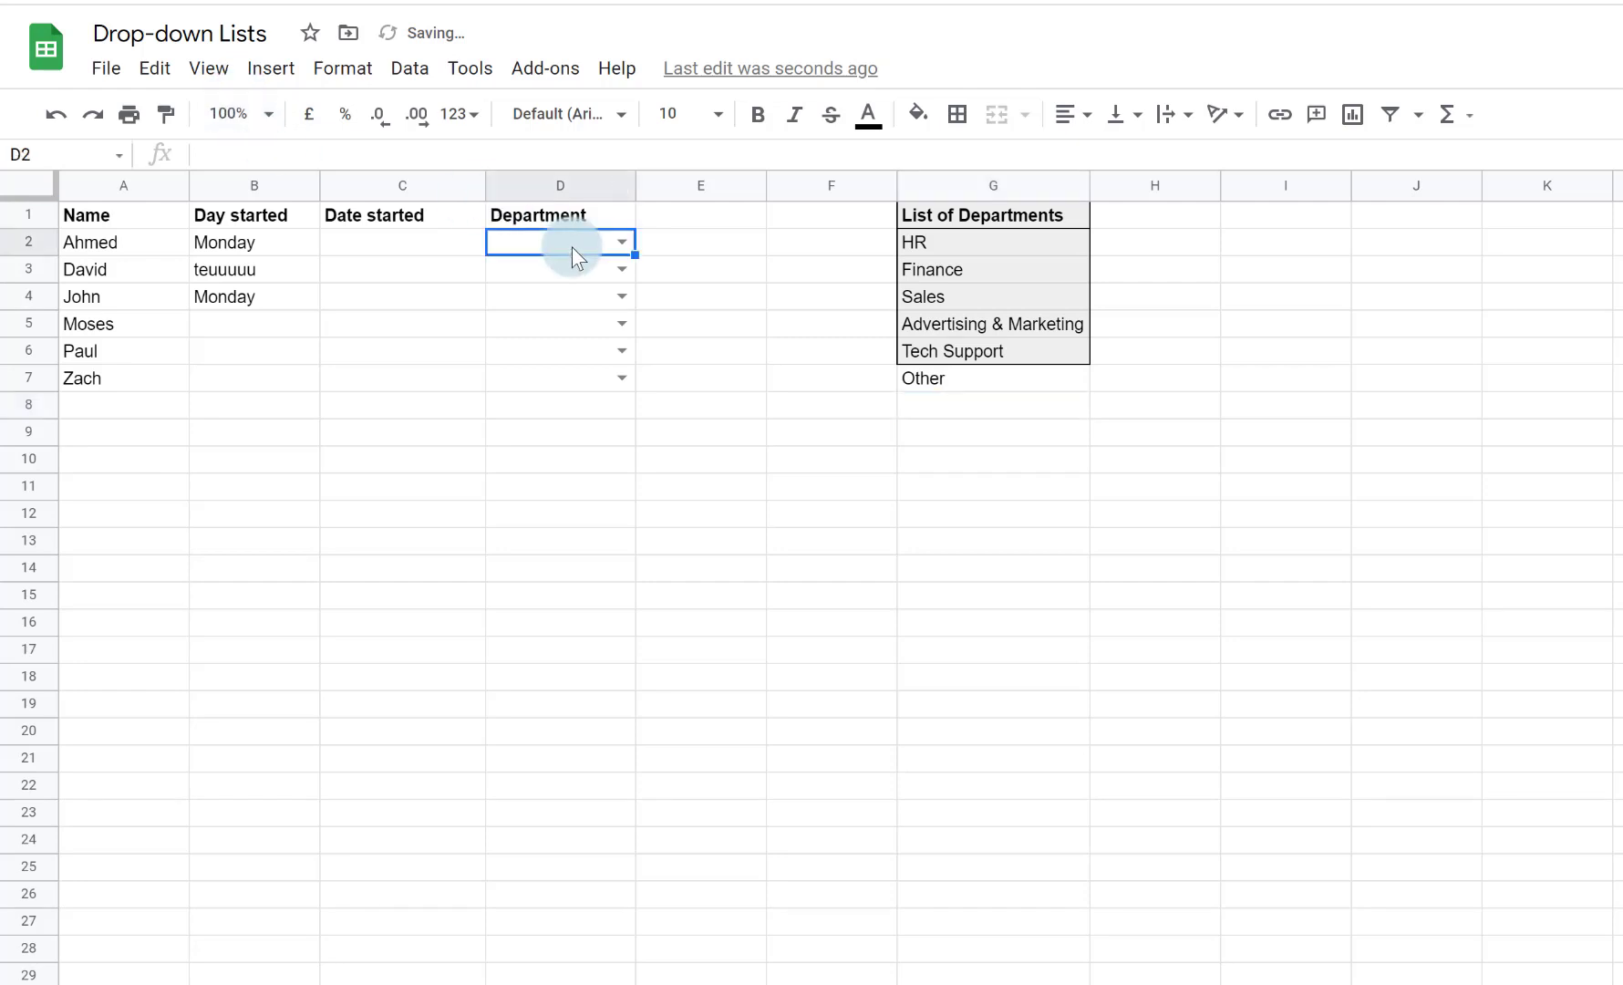
{"action": "left_click", "coordinate": [618, 243]}
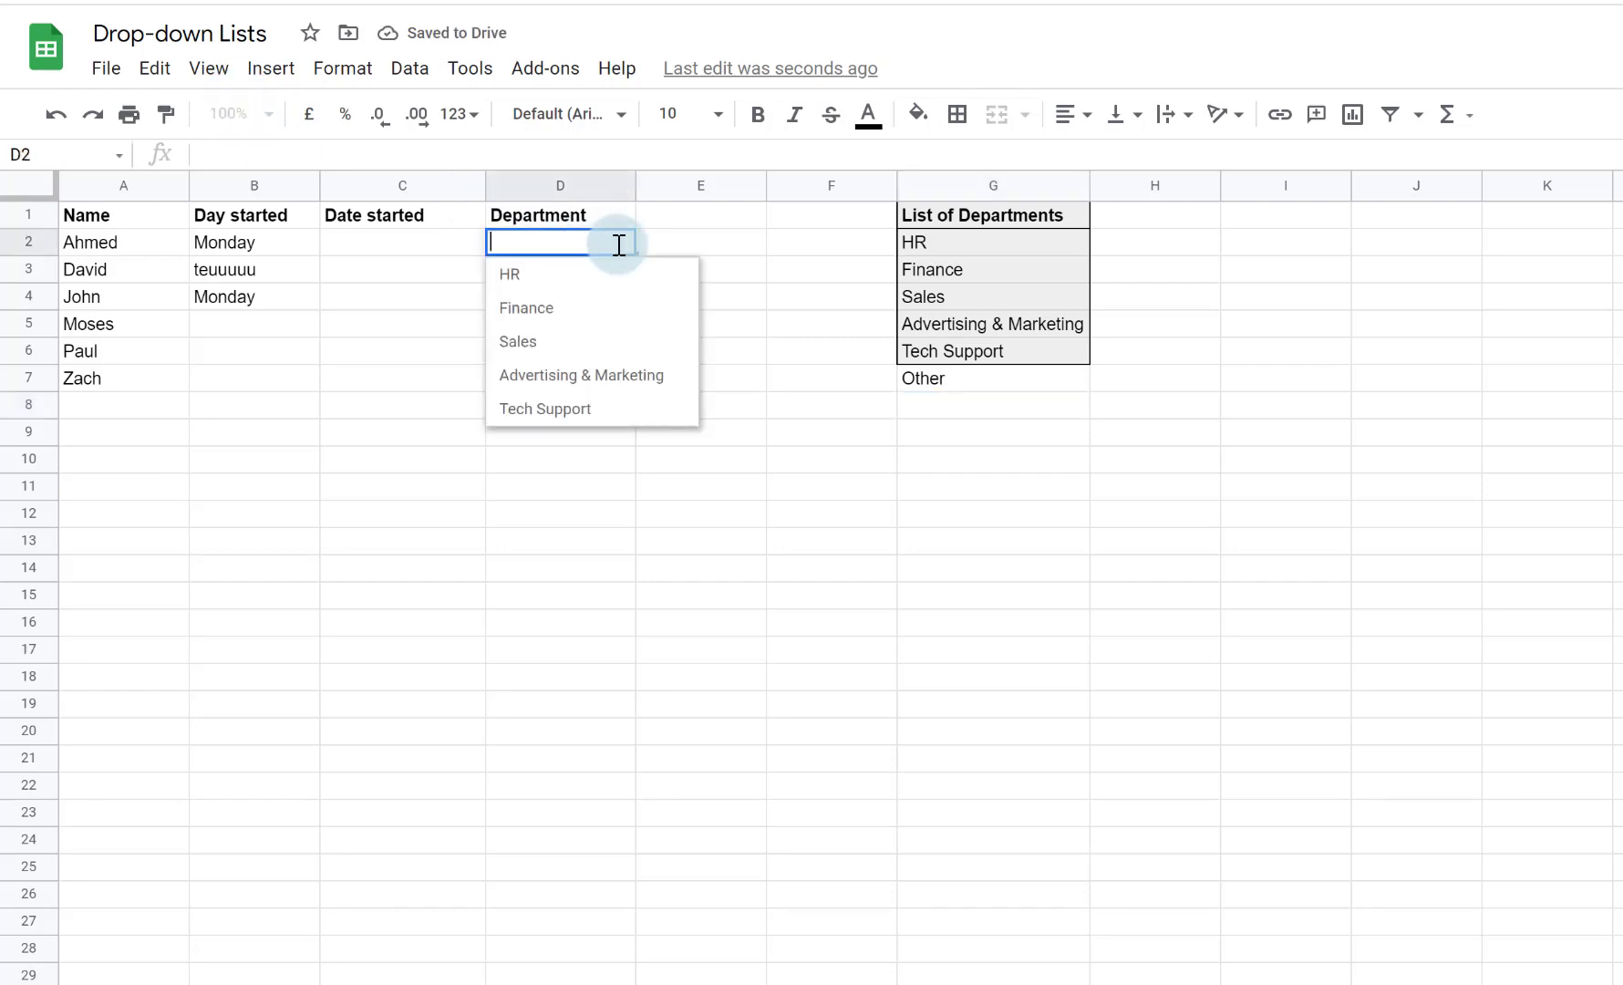
{"action": "left_click", "coordinate": [938, 492]}
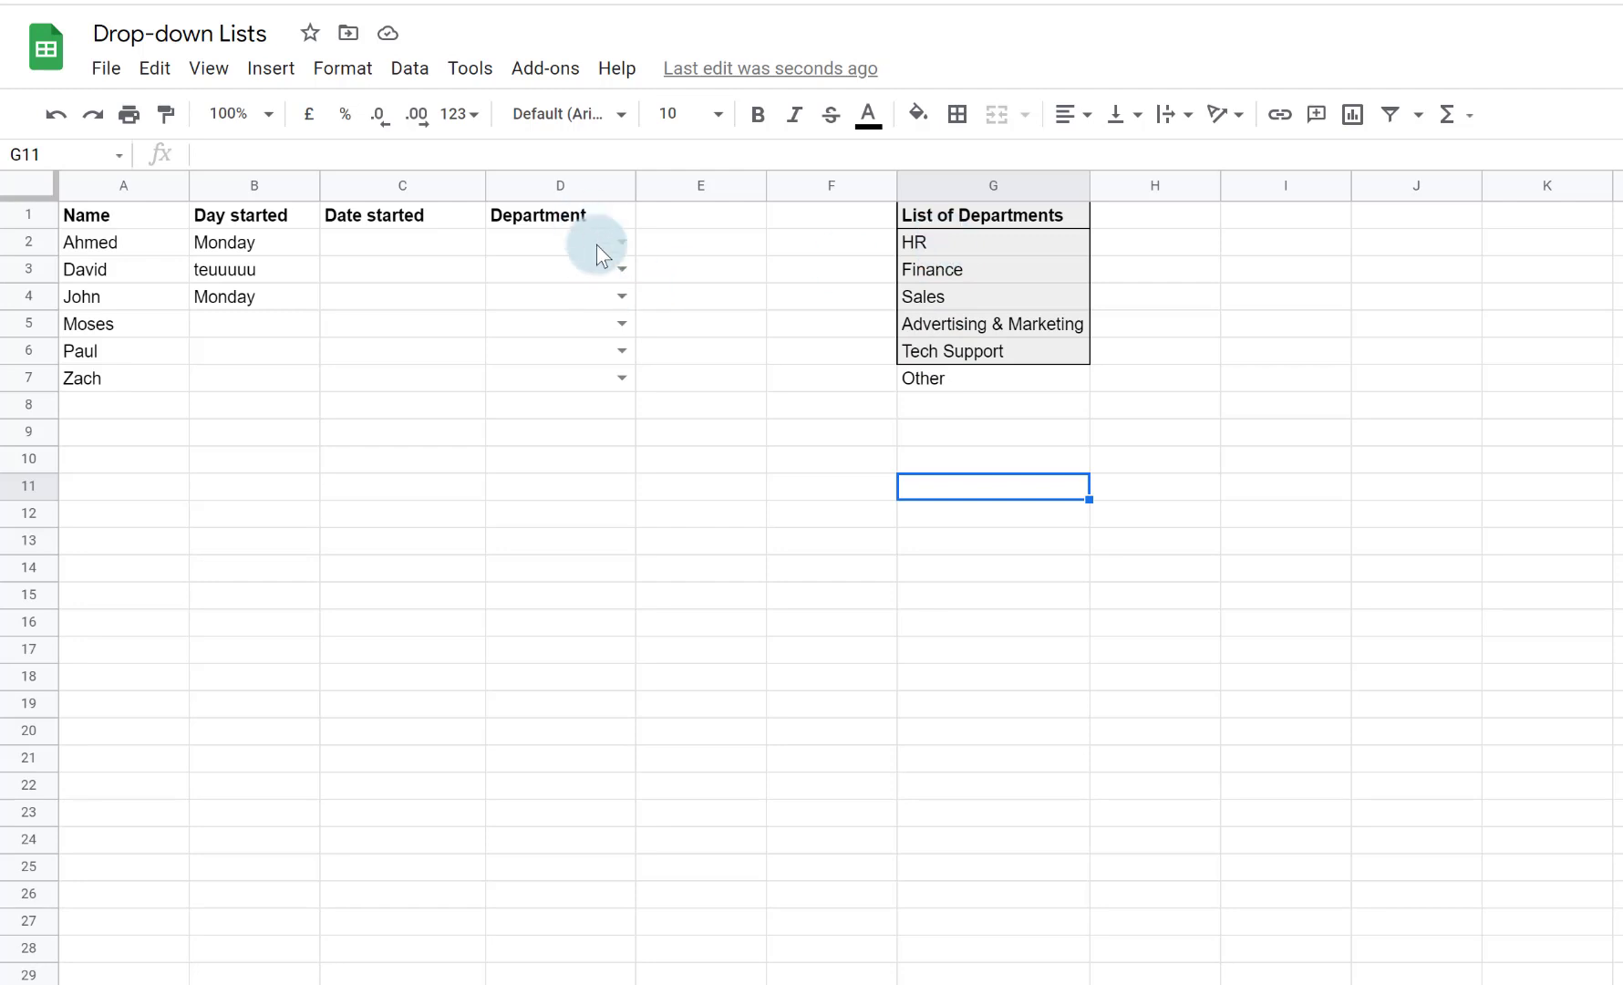
Change the source range of the D2:D7 validation to G2:G7, save it, and check the drop-down in D2
{"action": "left_click_drag", "start_coordinate": [596, 244], "coordinate": [598, 378]}
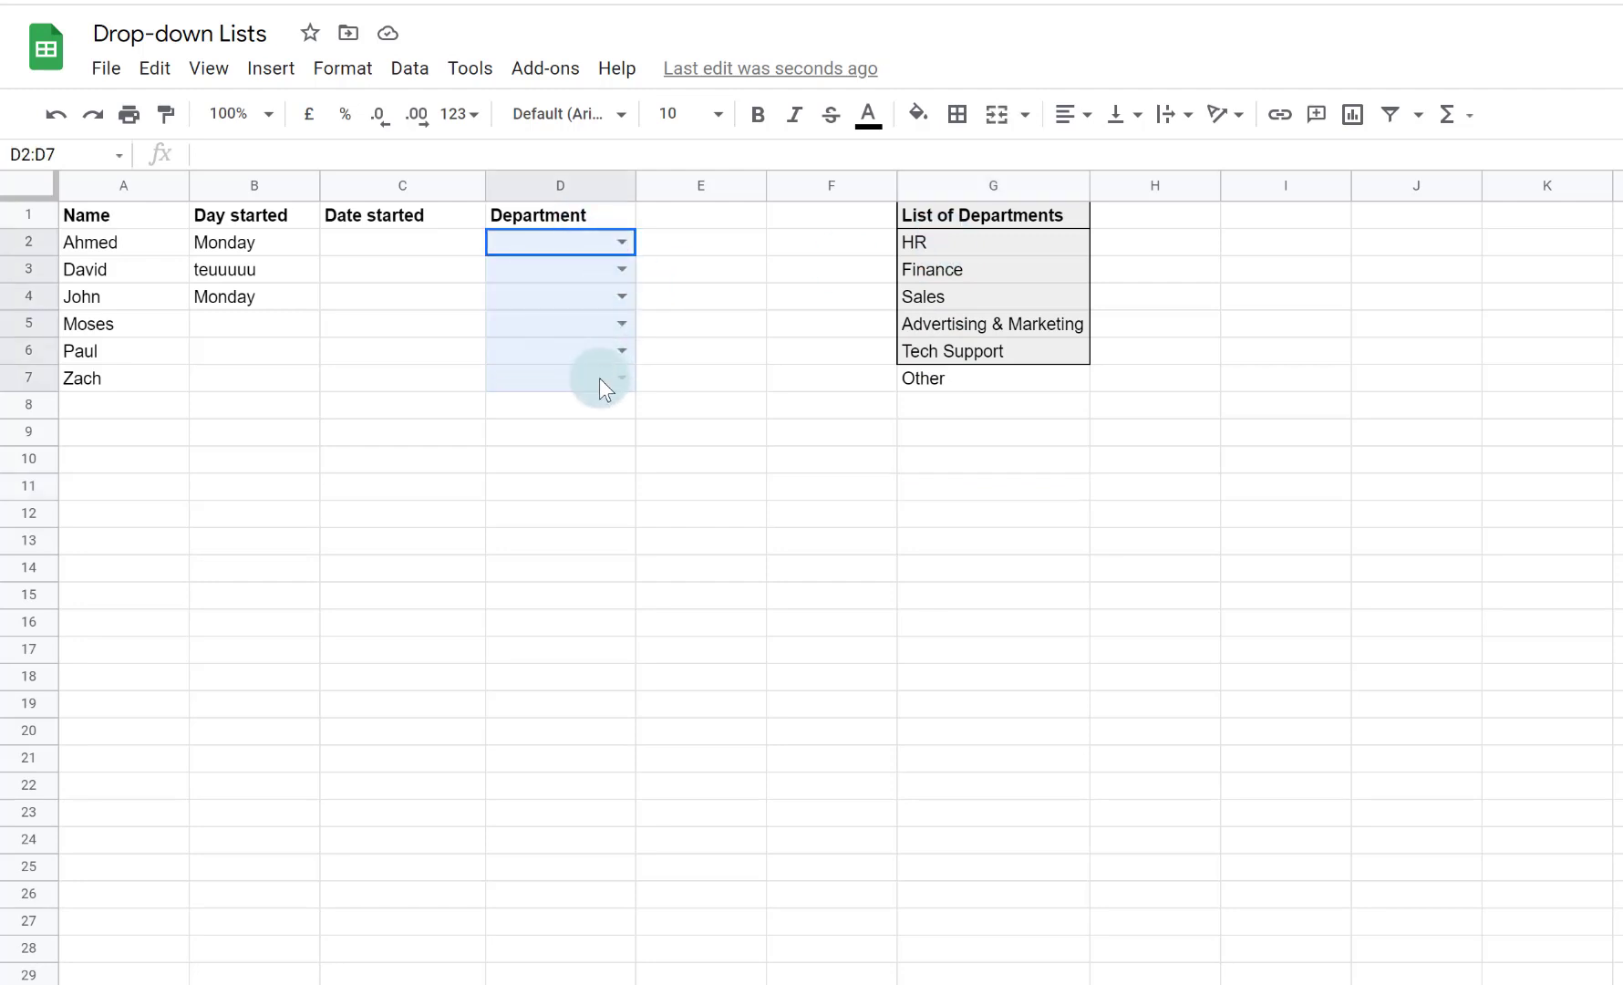
{"action": "left_click", "coordinate": [429, 89]}
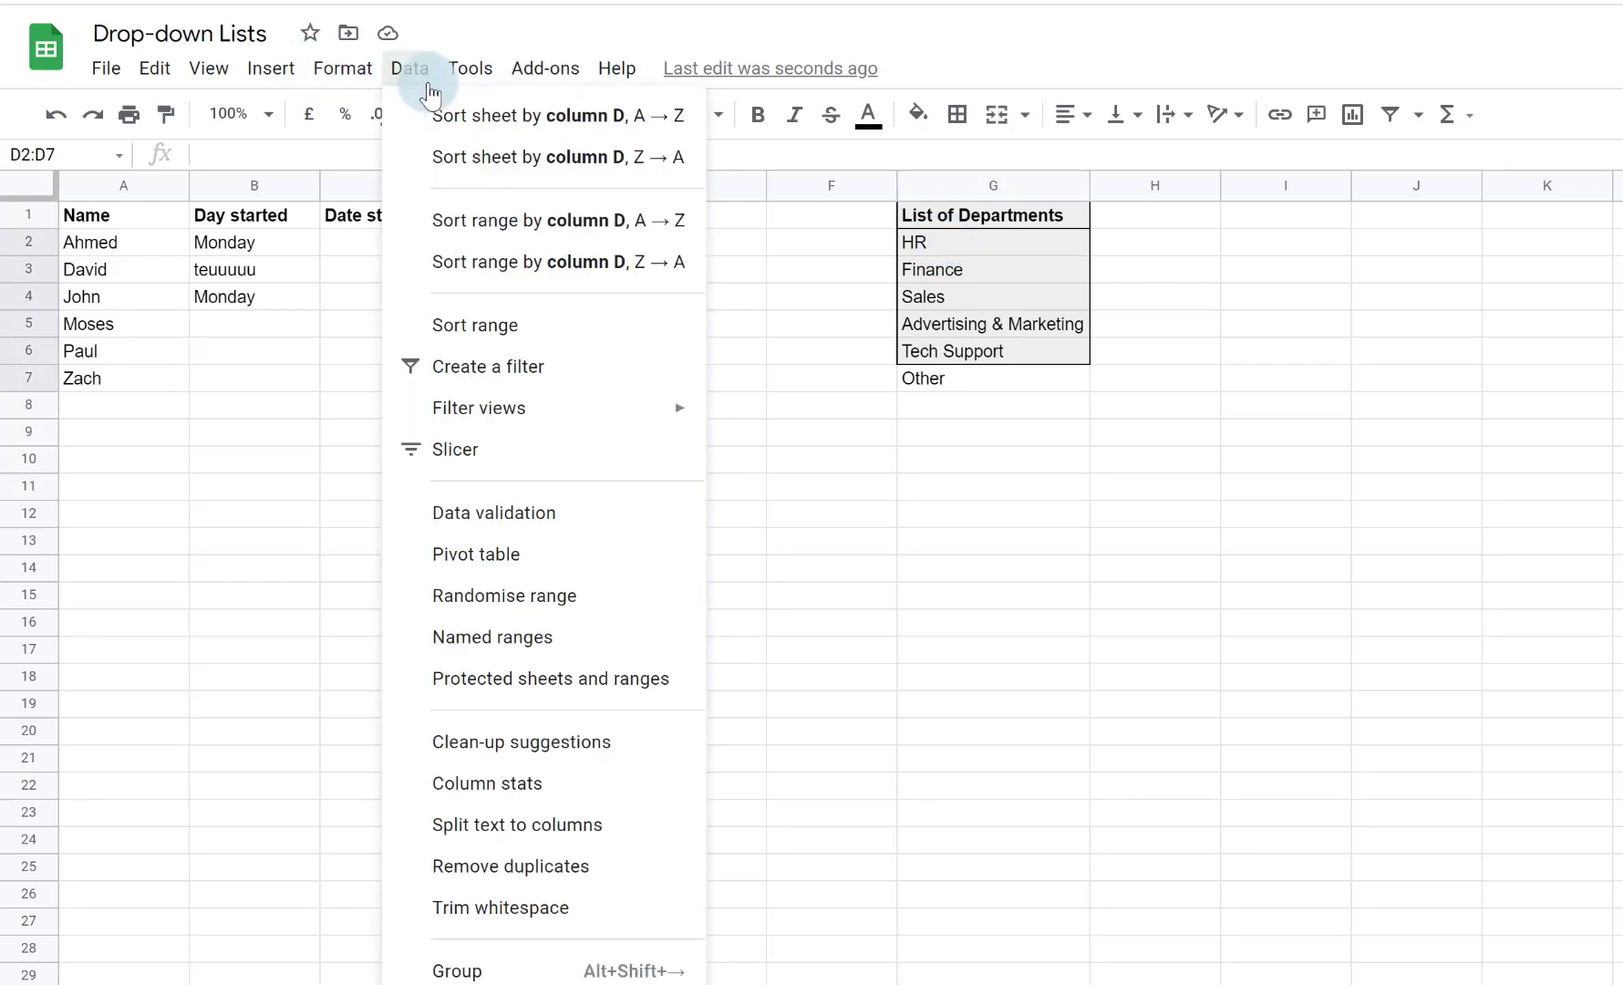
{"action": "left_click", "coordinate": [532, 516]}
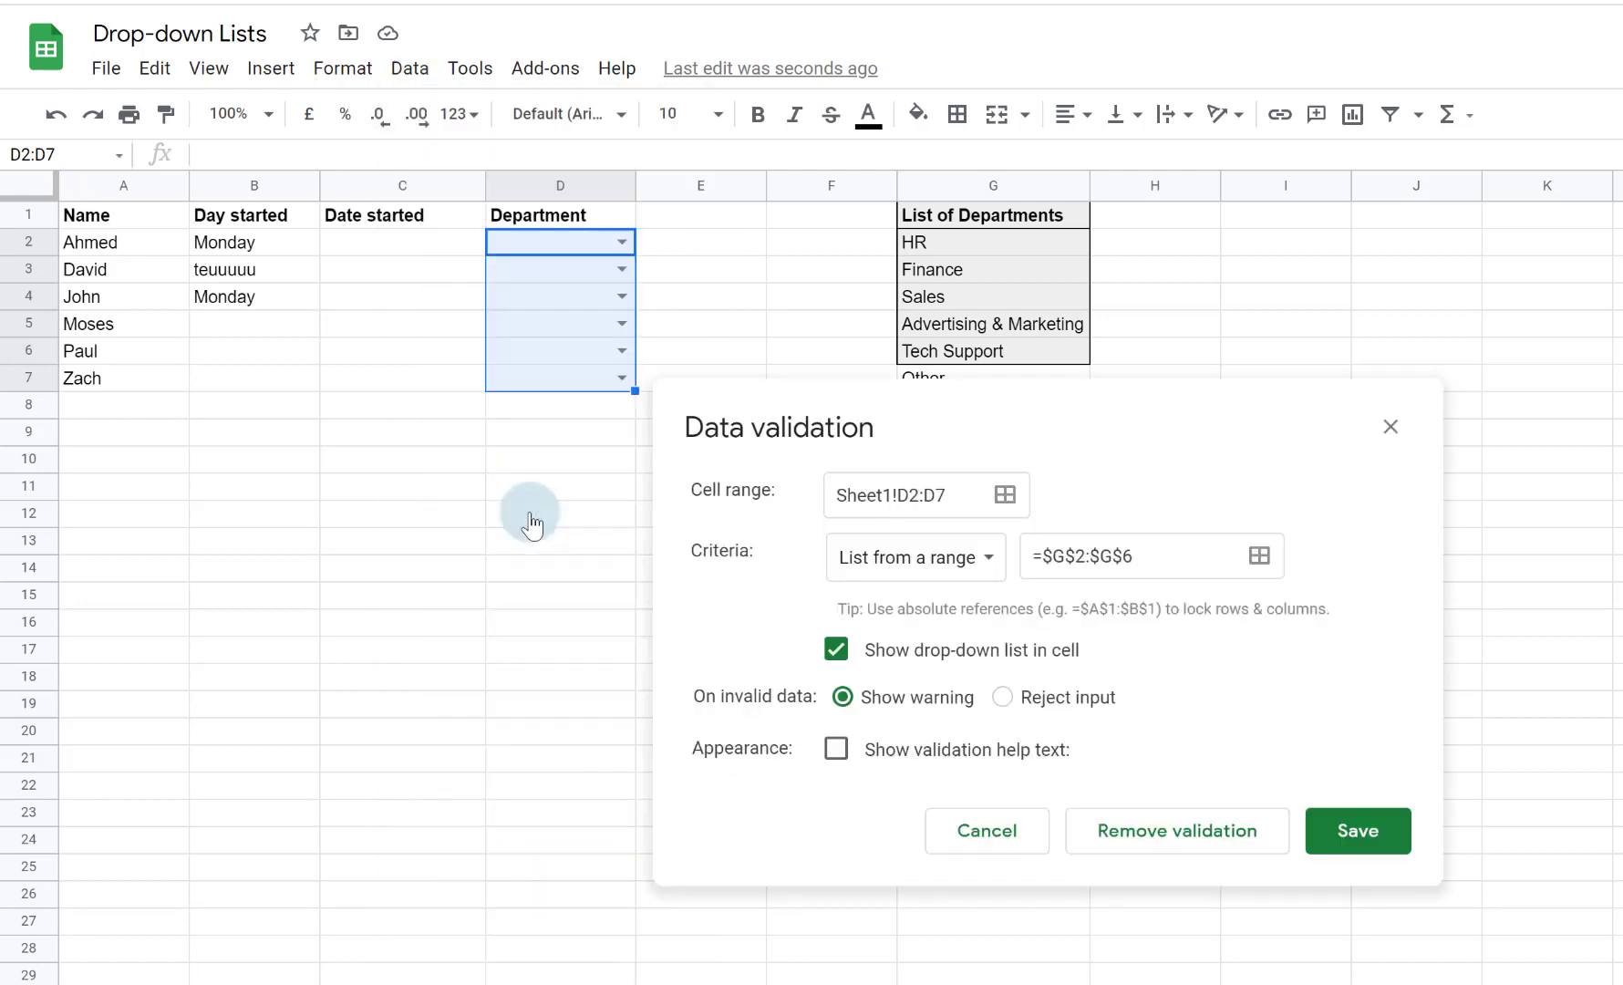
{"action": "left_click", "coordinate": [1181, 578]}
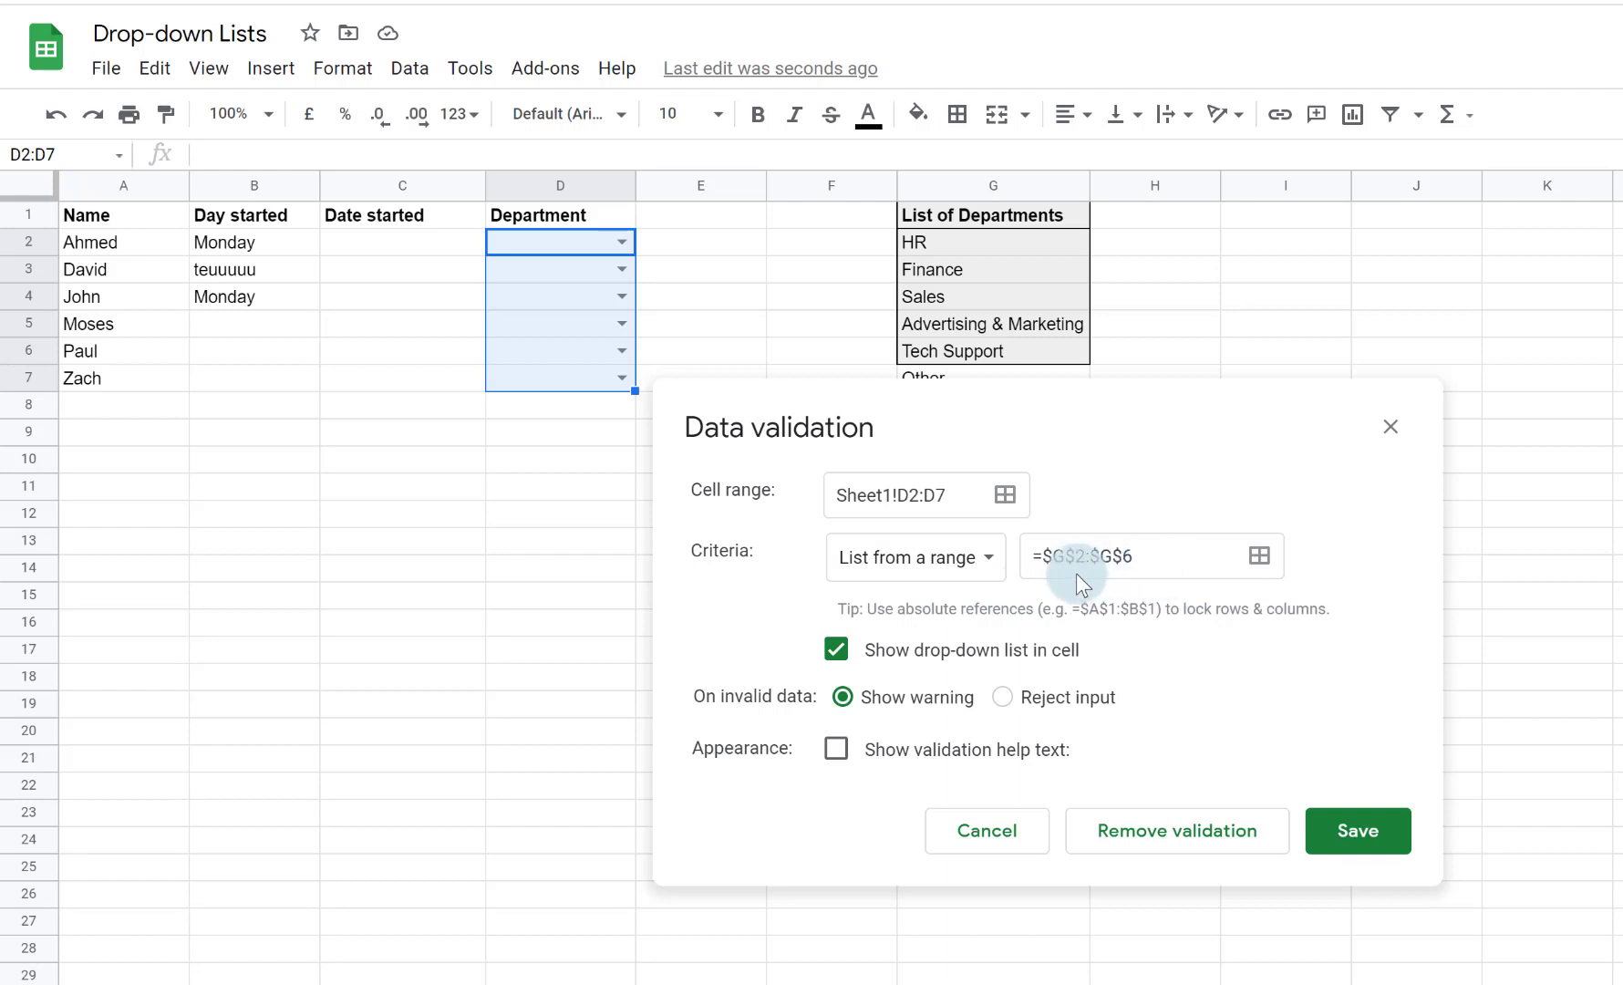
{"action": "left_click", "coordinate": [1037, 573]}
{"action": "left_click", "coordinate": [1259, 555]}
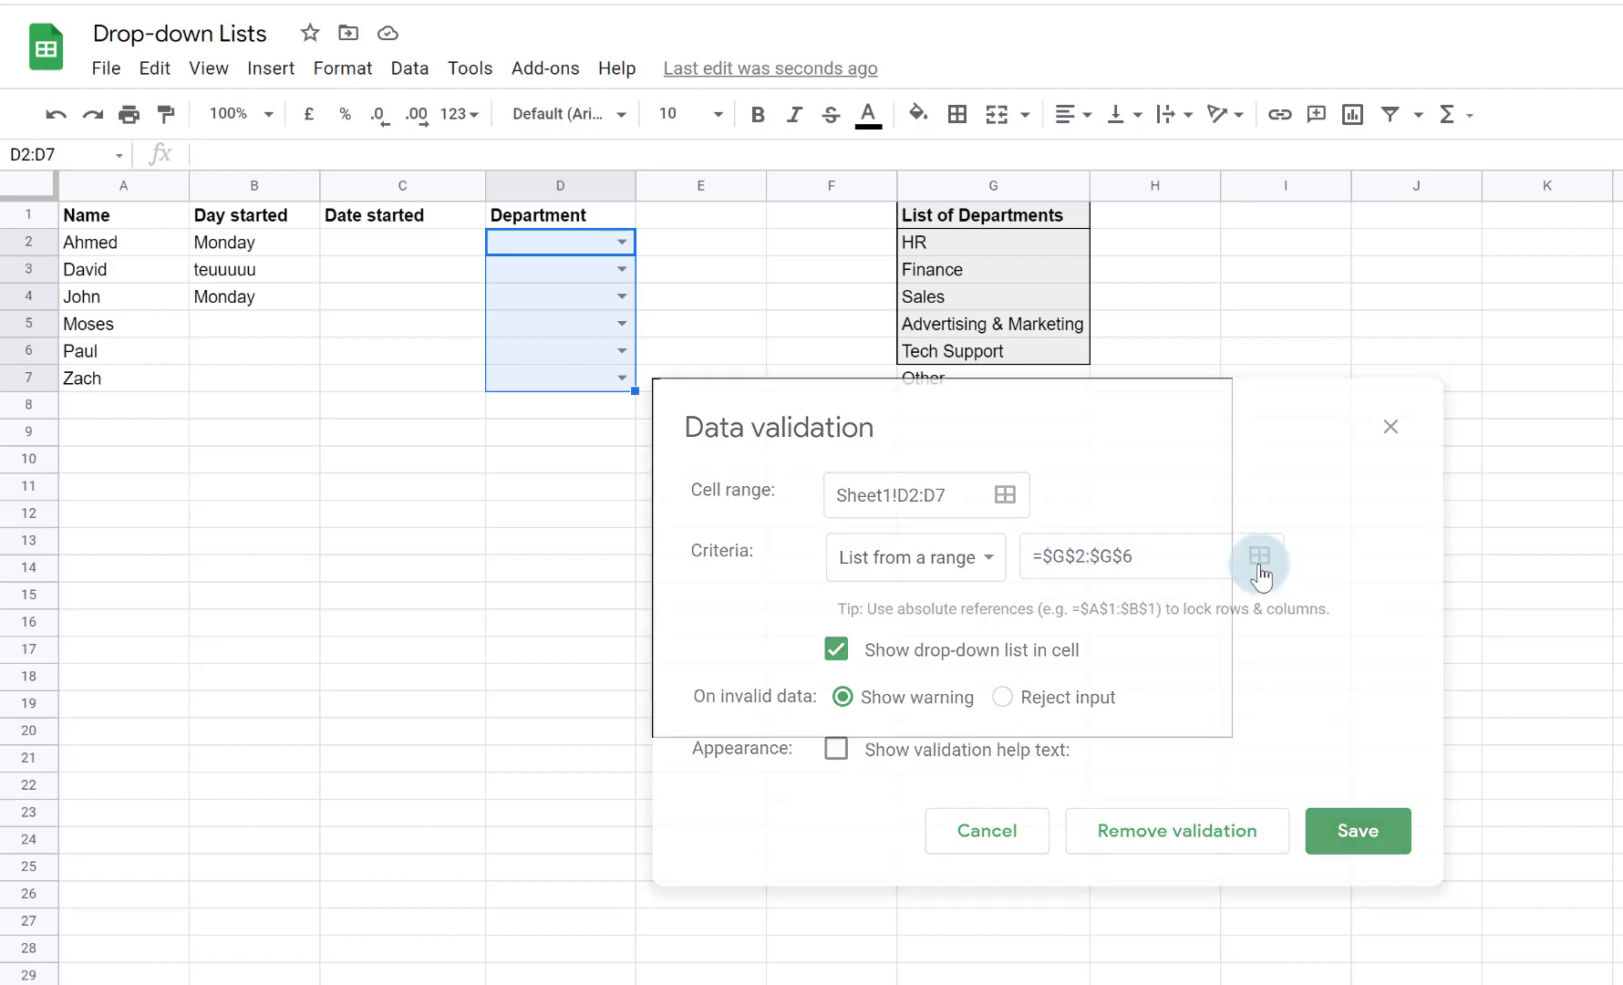
{"action": "left_click_drag", "start_coordinate": [989, 243], "coordinate": [996, 369]}
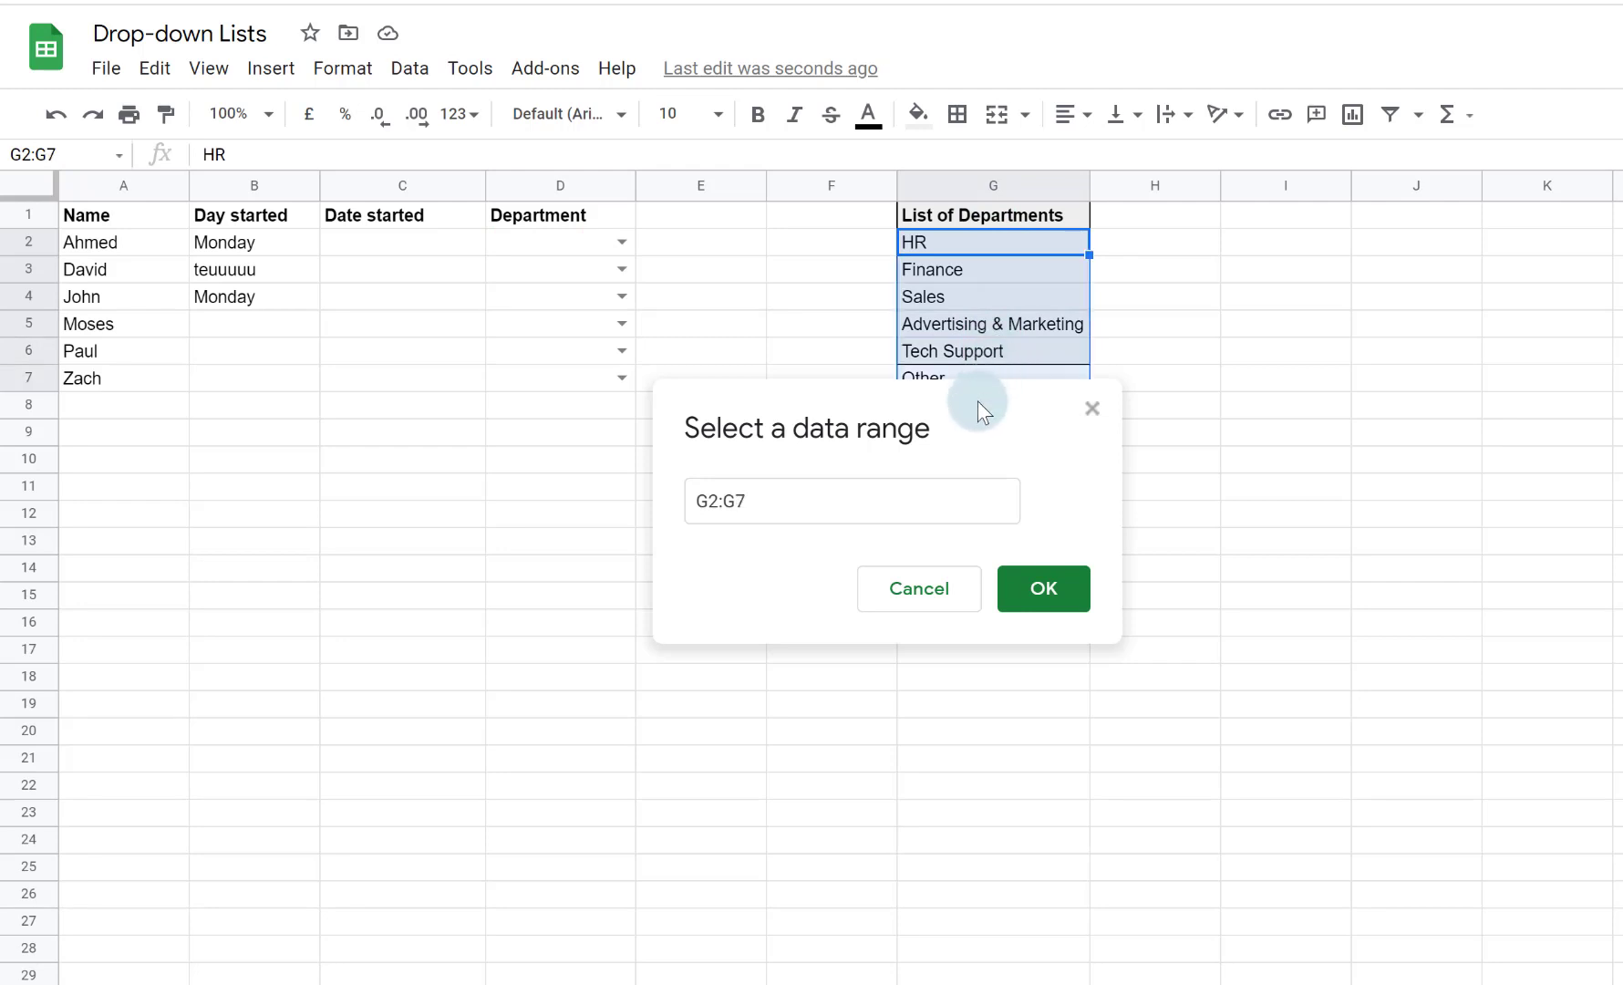
{"action": "left_click", "coordinate": [1123, 727]}
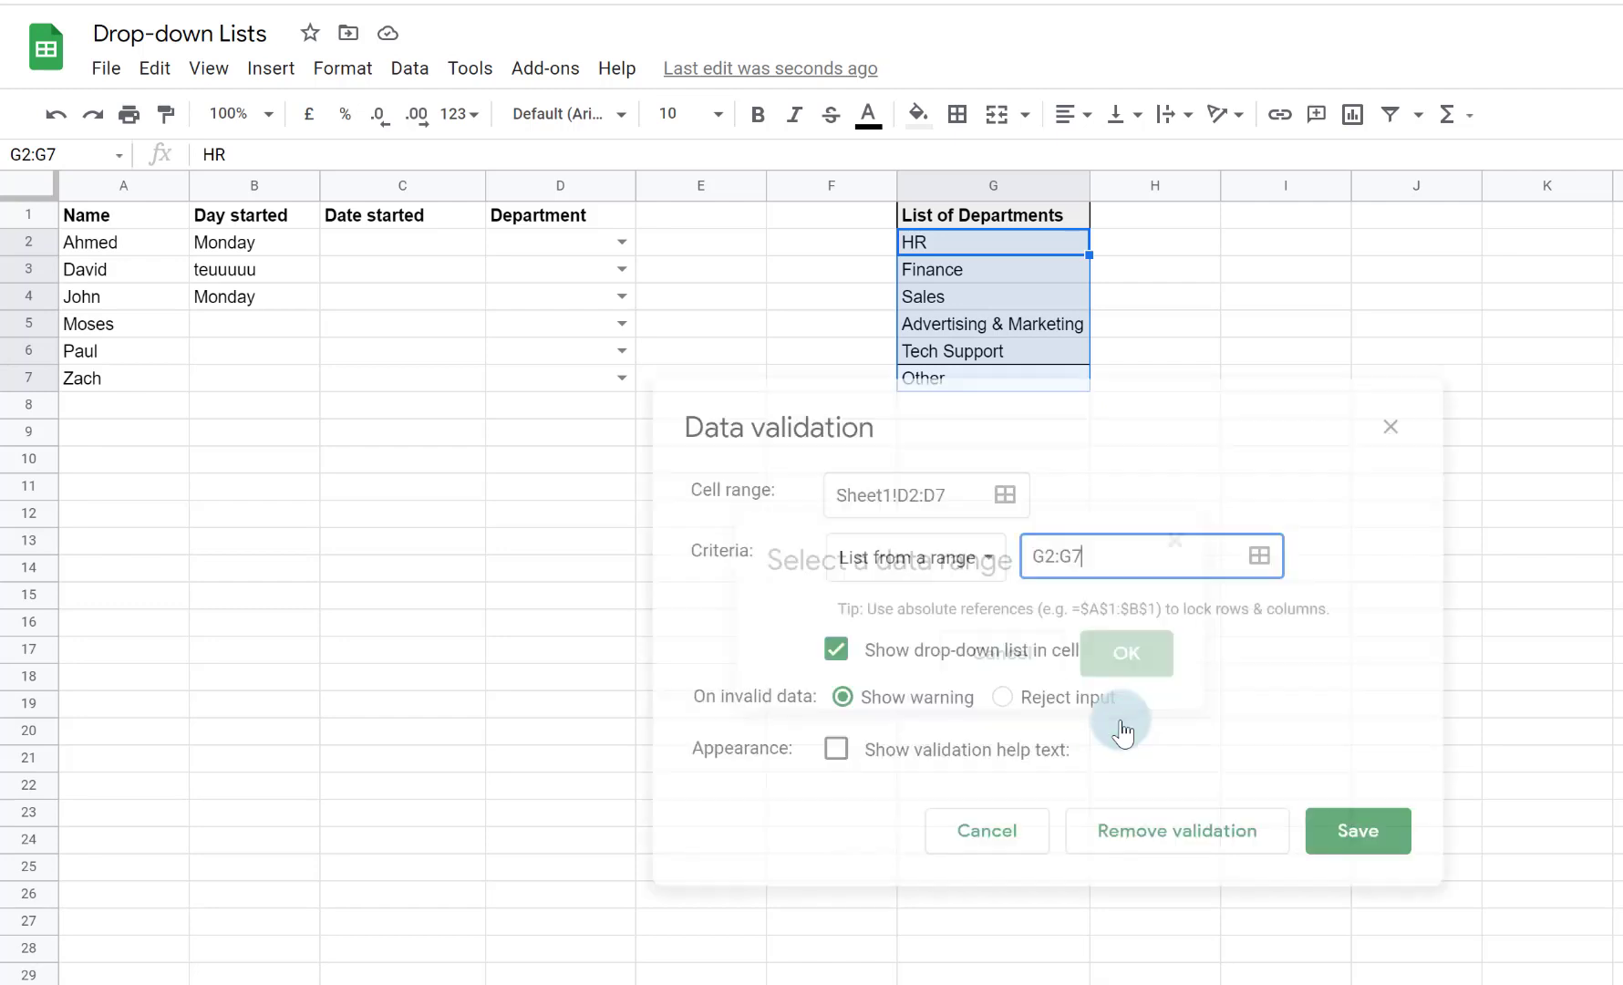
{"action": "left_click", "coordinate": [1356, 828]}
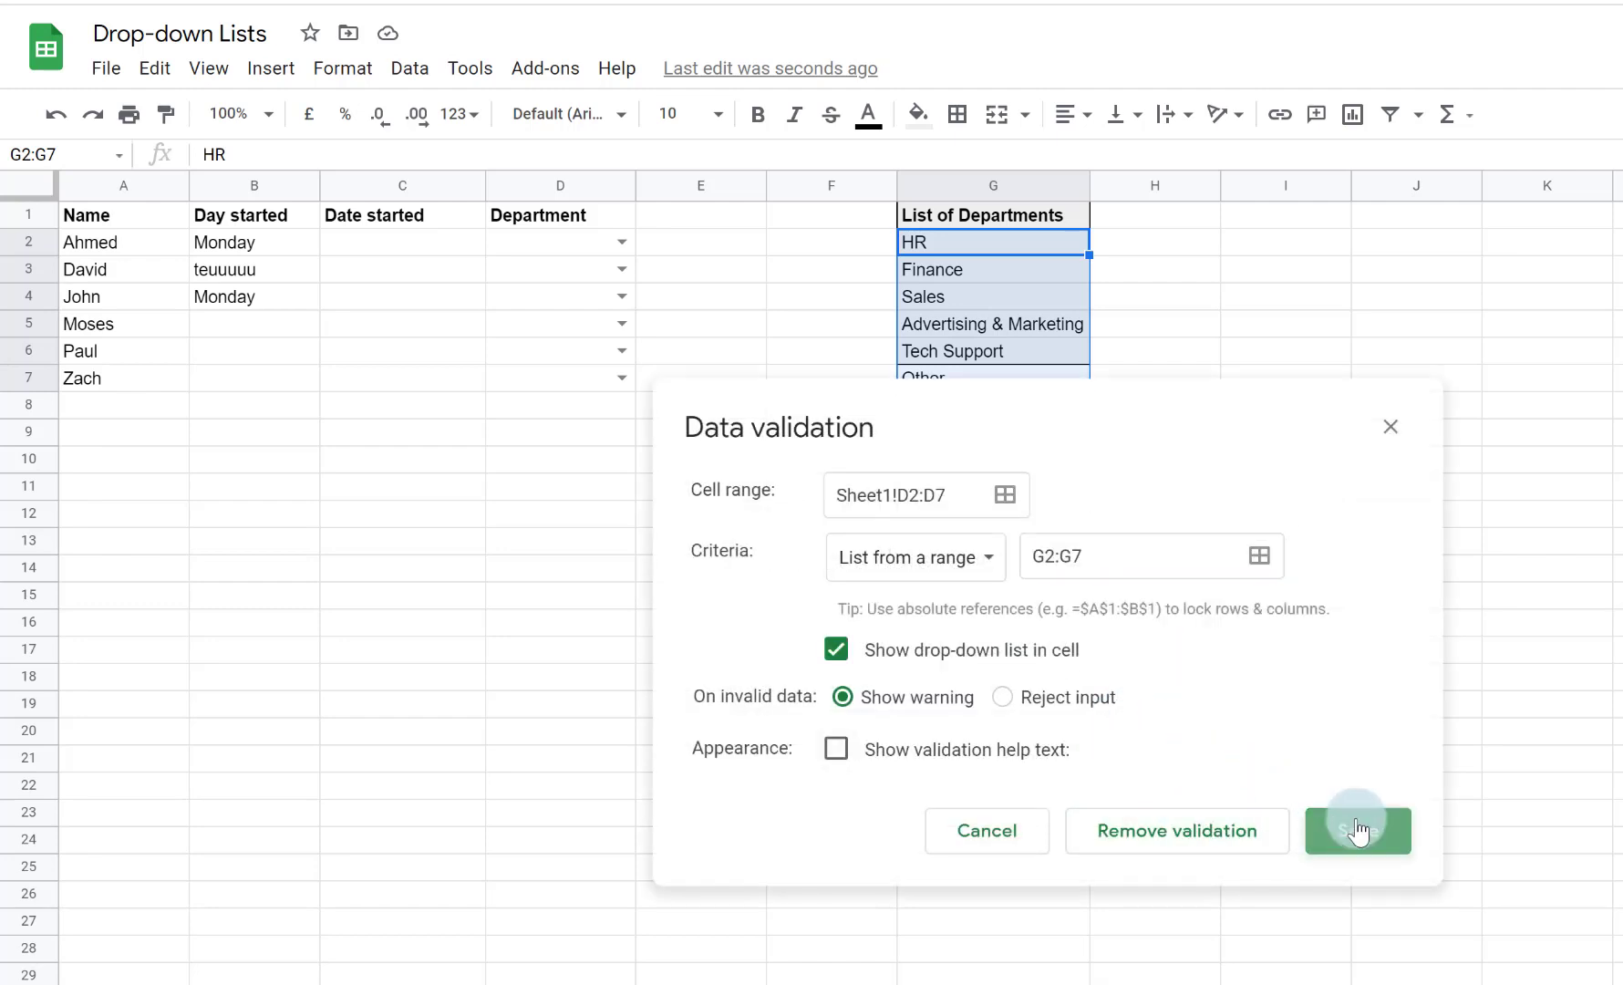
{"action": "left_click", "coordinate": [617, 247]}
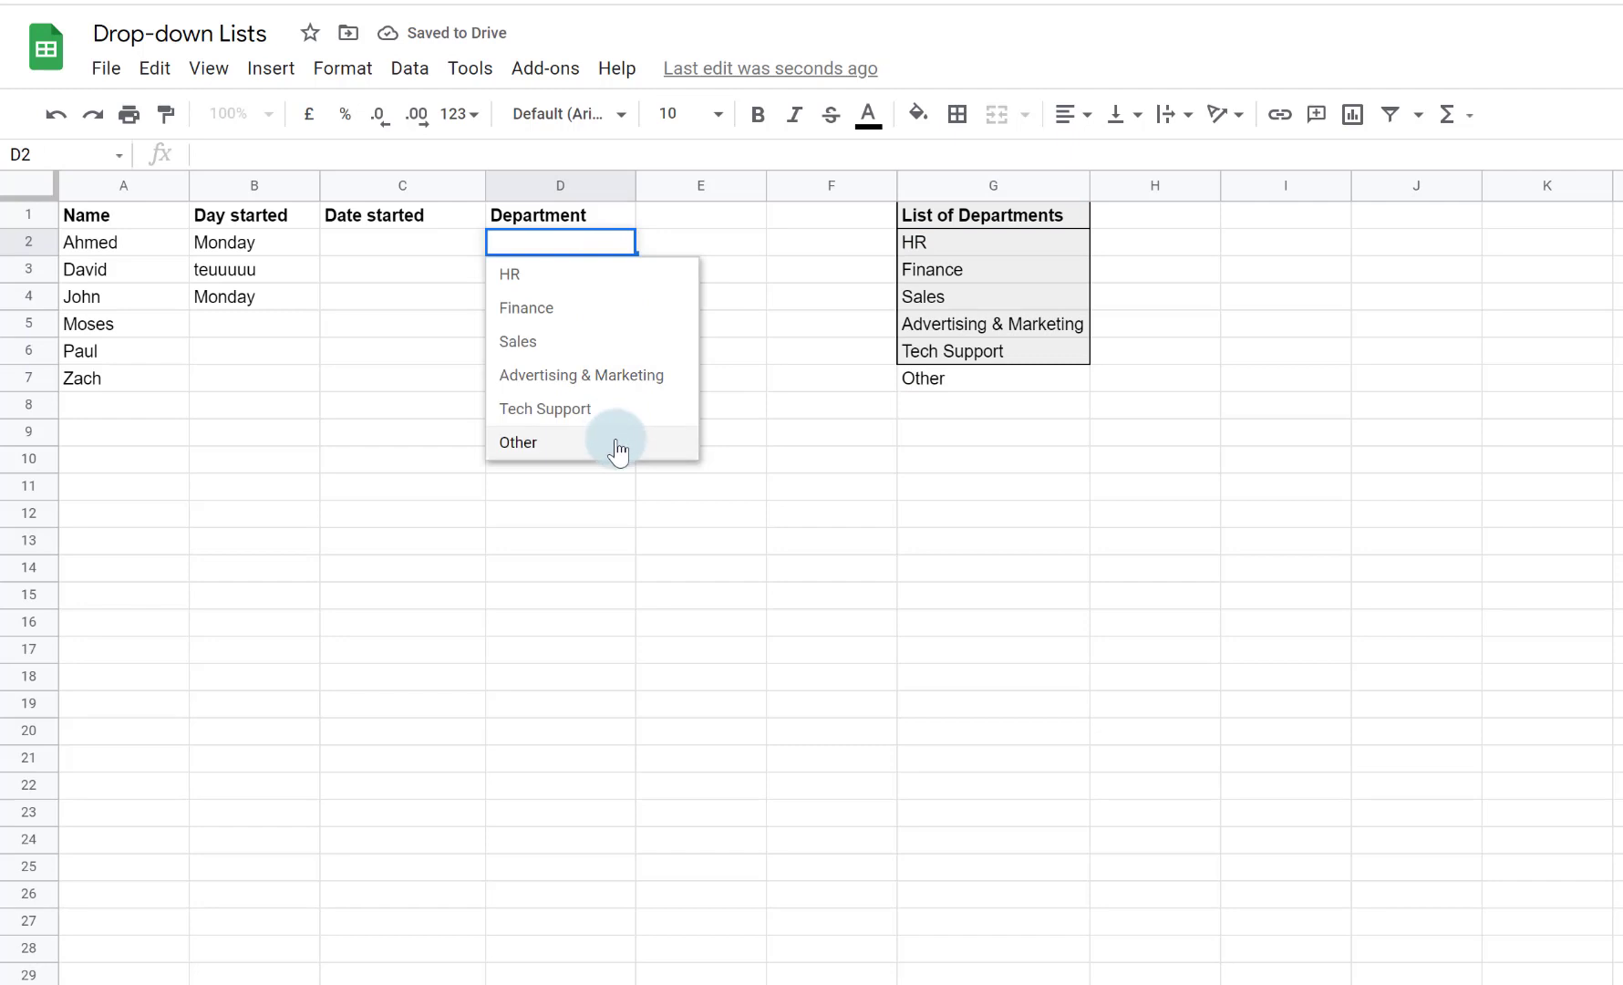
{"action": "left_click", "coordinate": [953, 436]}
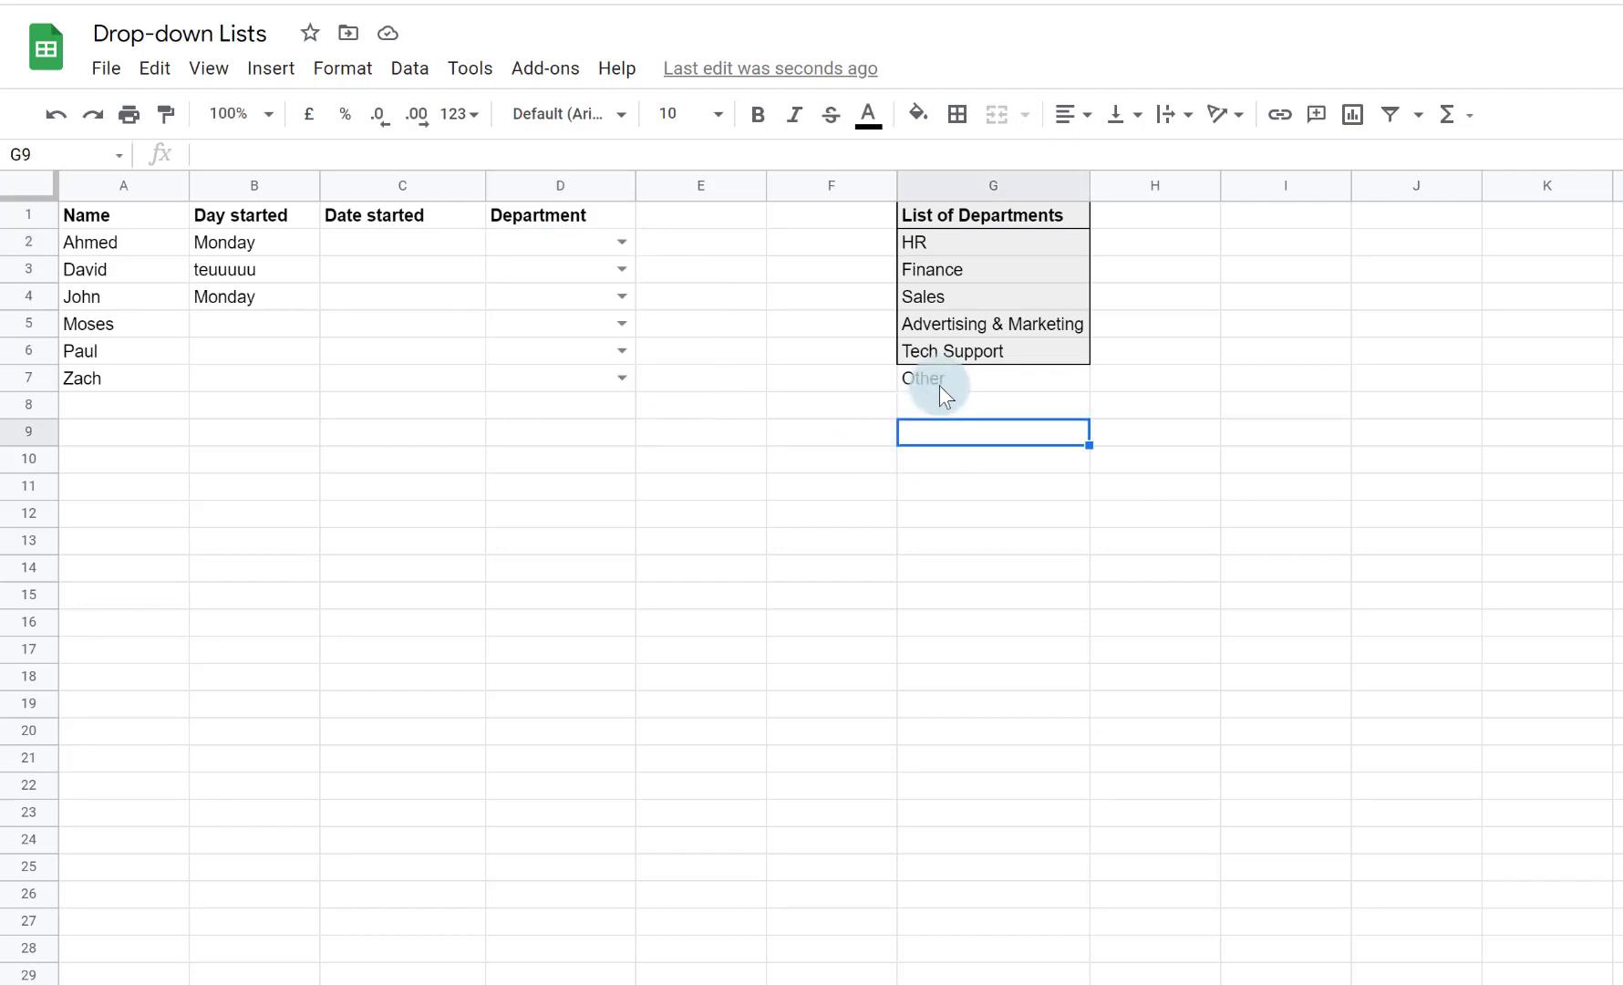
Add "Customer Service" in a new cell inserted at G4 with cells shifted down, and check the options in the D2 drop-down
{"action": "left_click", "coordinate": [986, 294]}
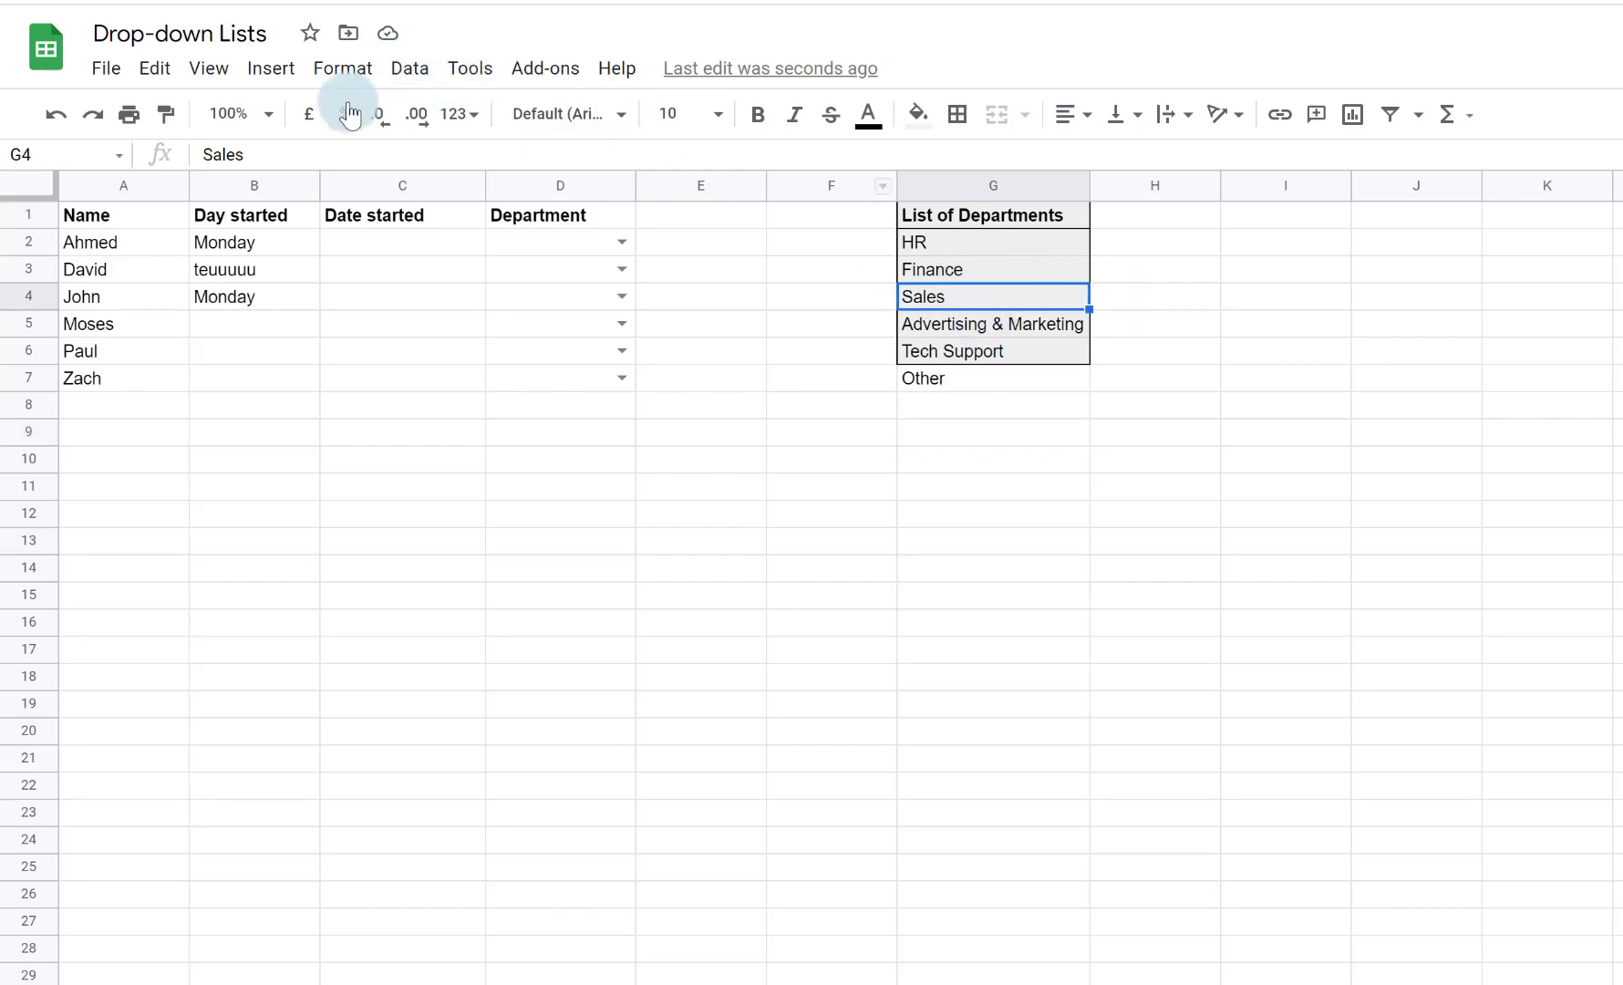
{"action": "left_click", "coordinate": [271, 68]}
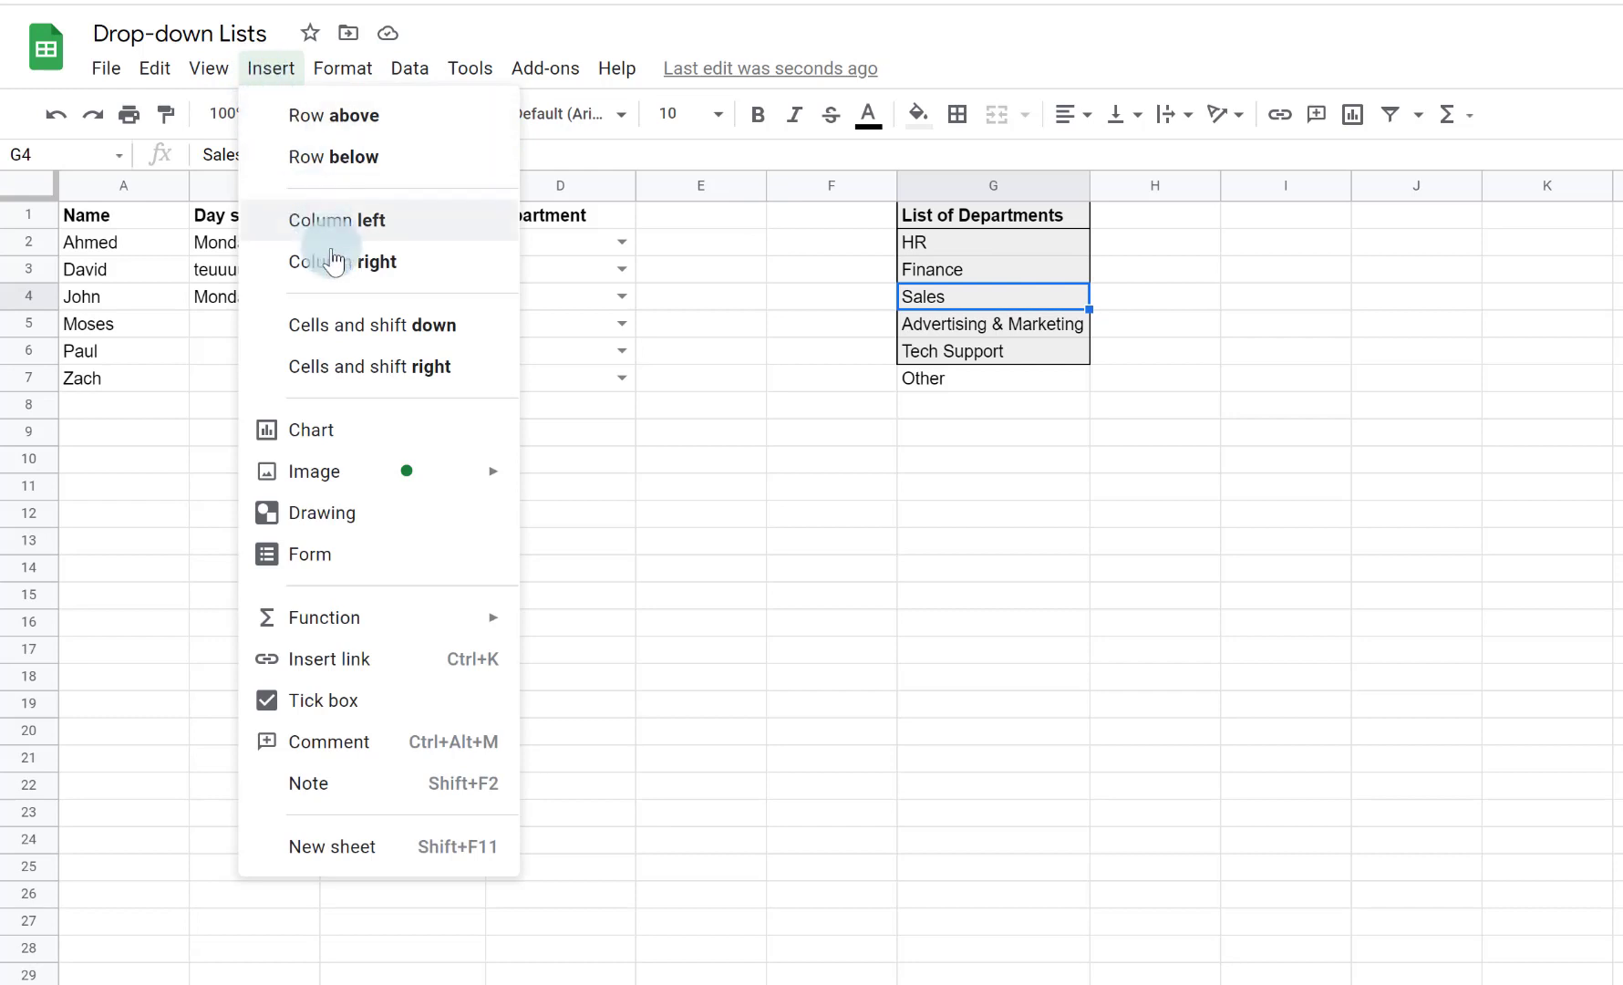
{"action": "left_click", "coordinate": [417, 335]}
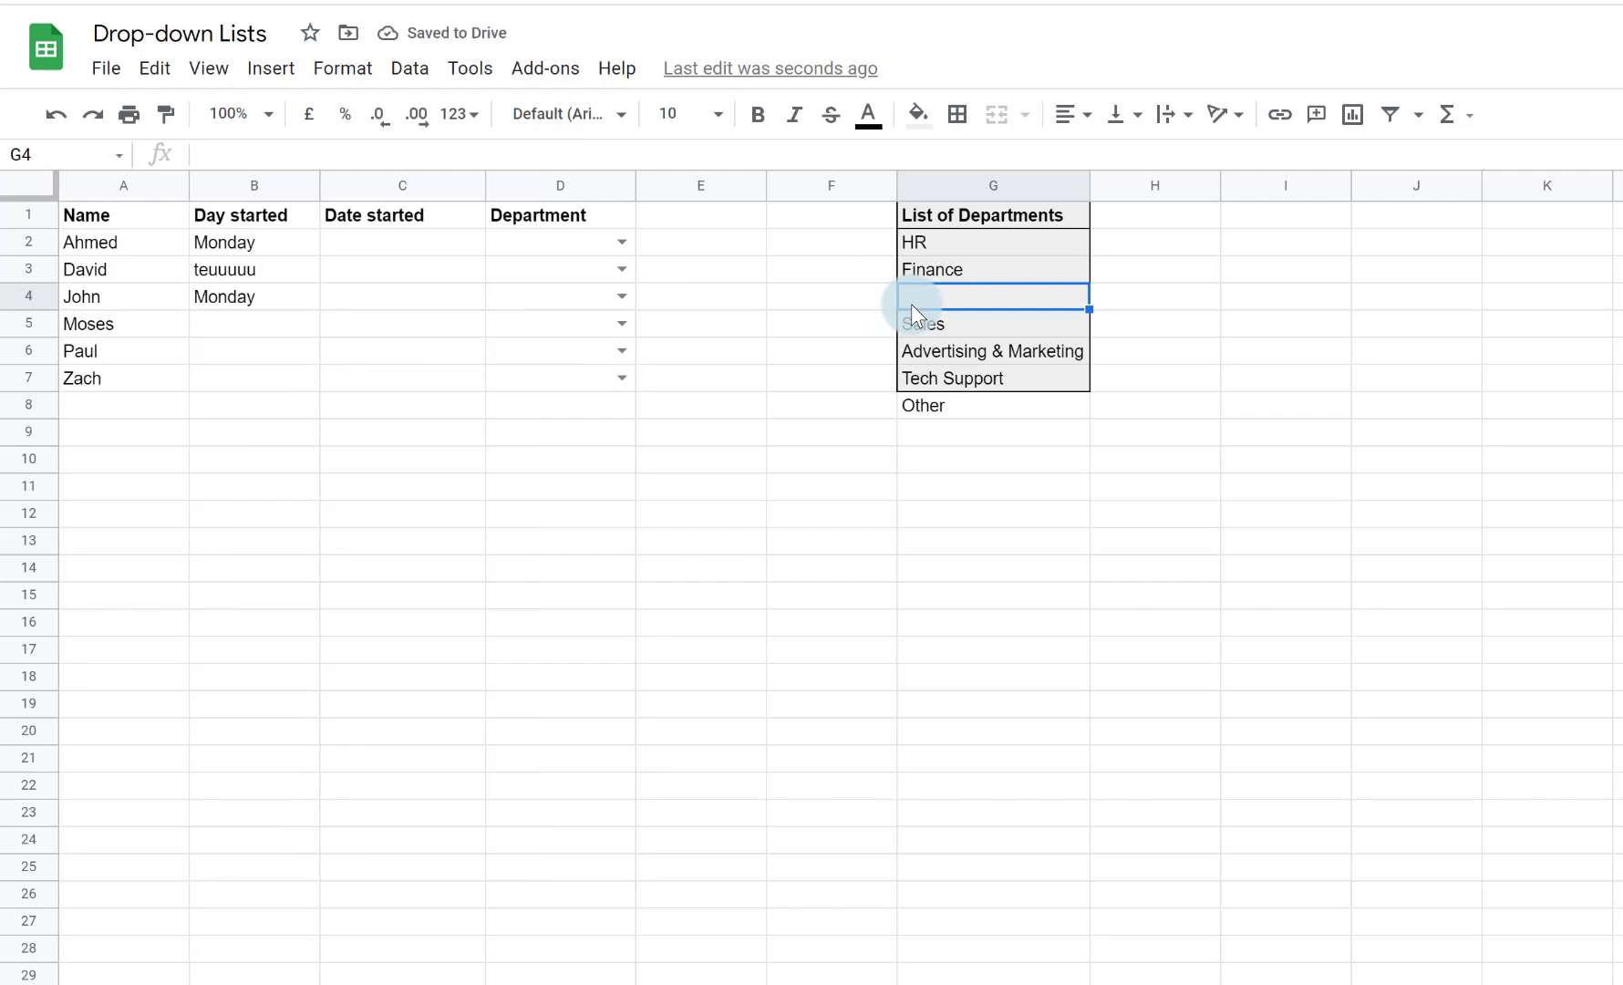
{"action": "type", "text": "Custo"}
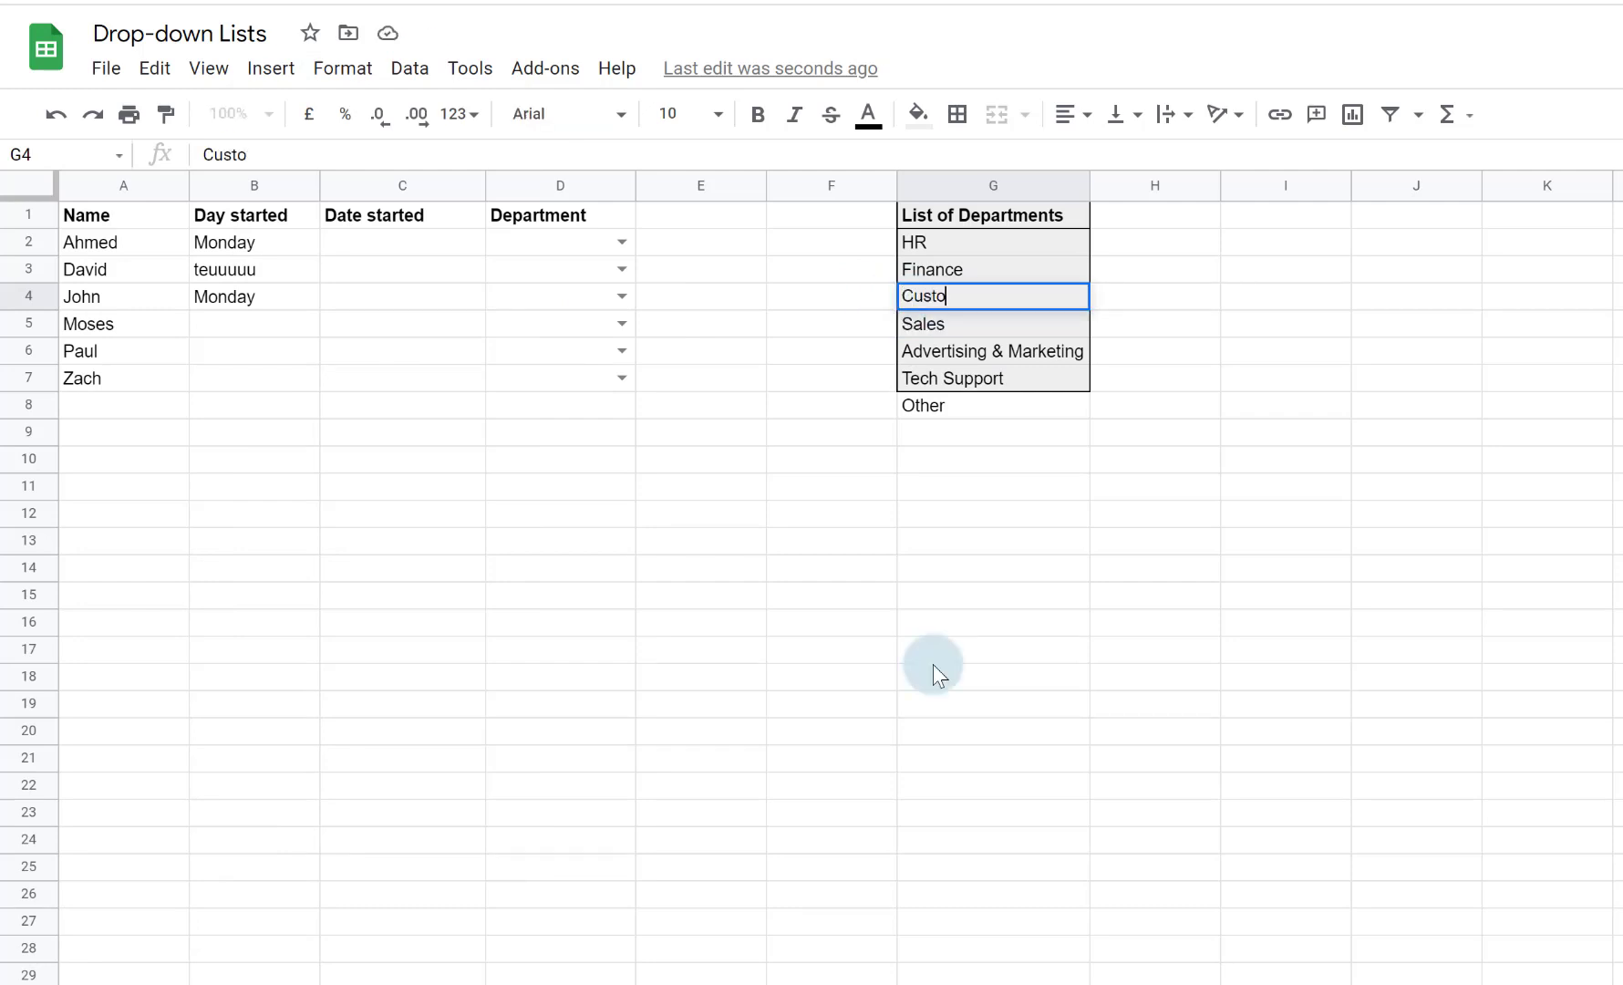
{"action": "type", "text": "mer Service"}
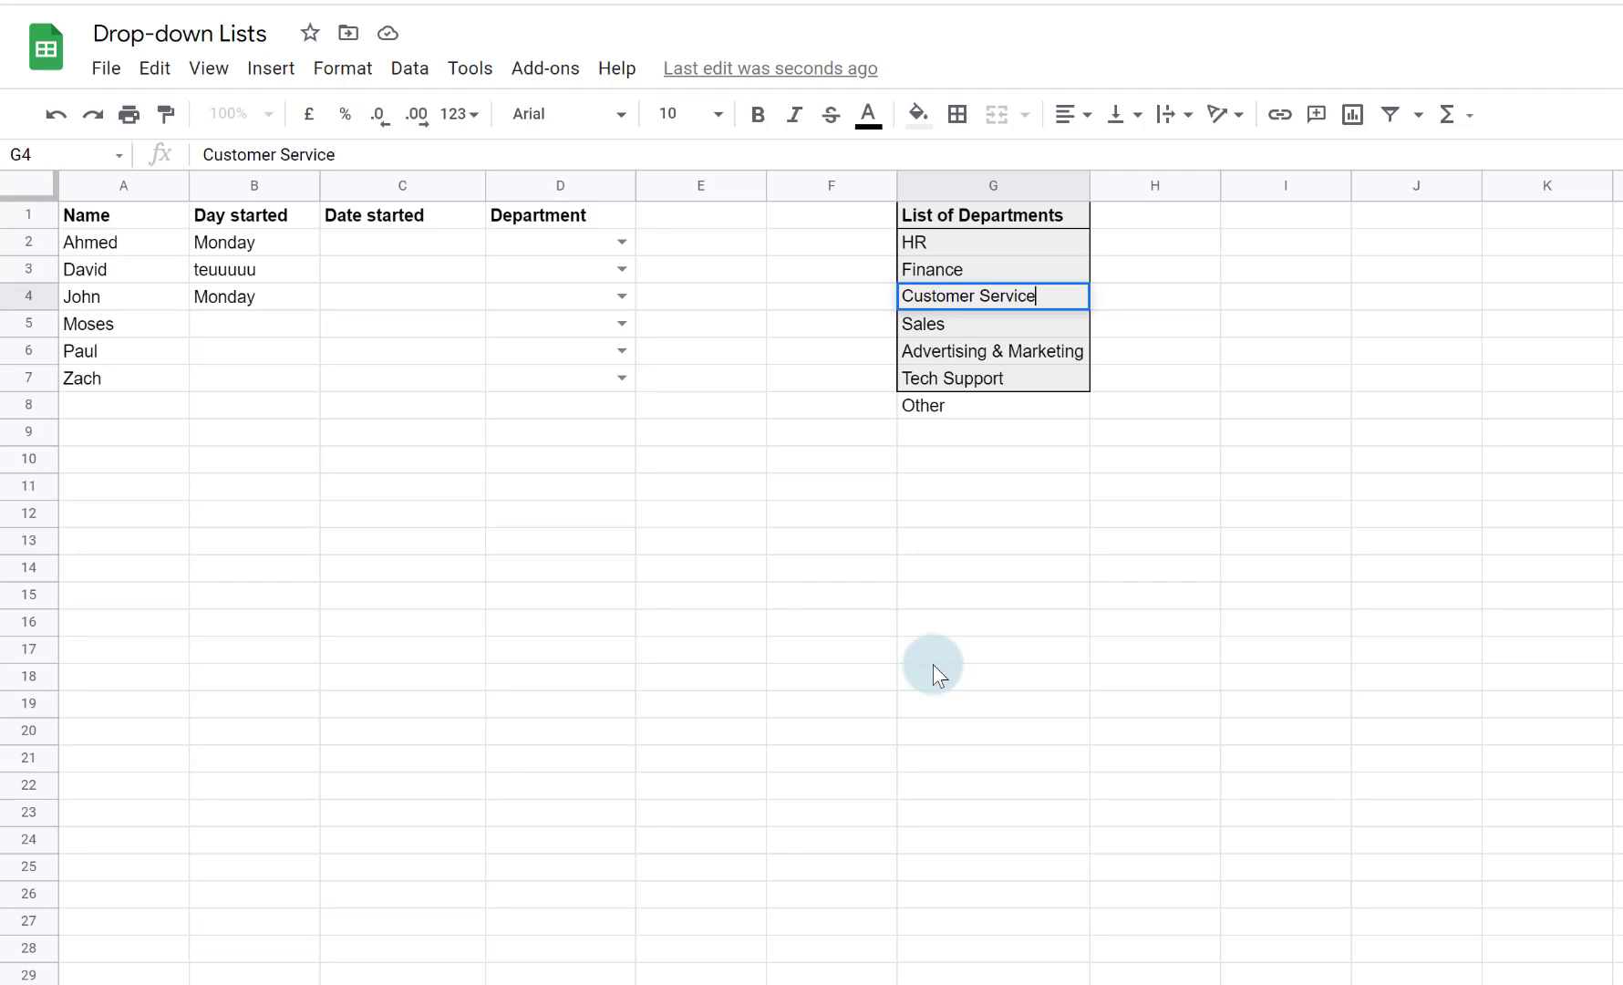
{"action": "key", "text": "Return"}
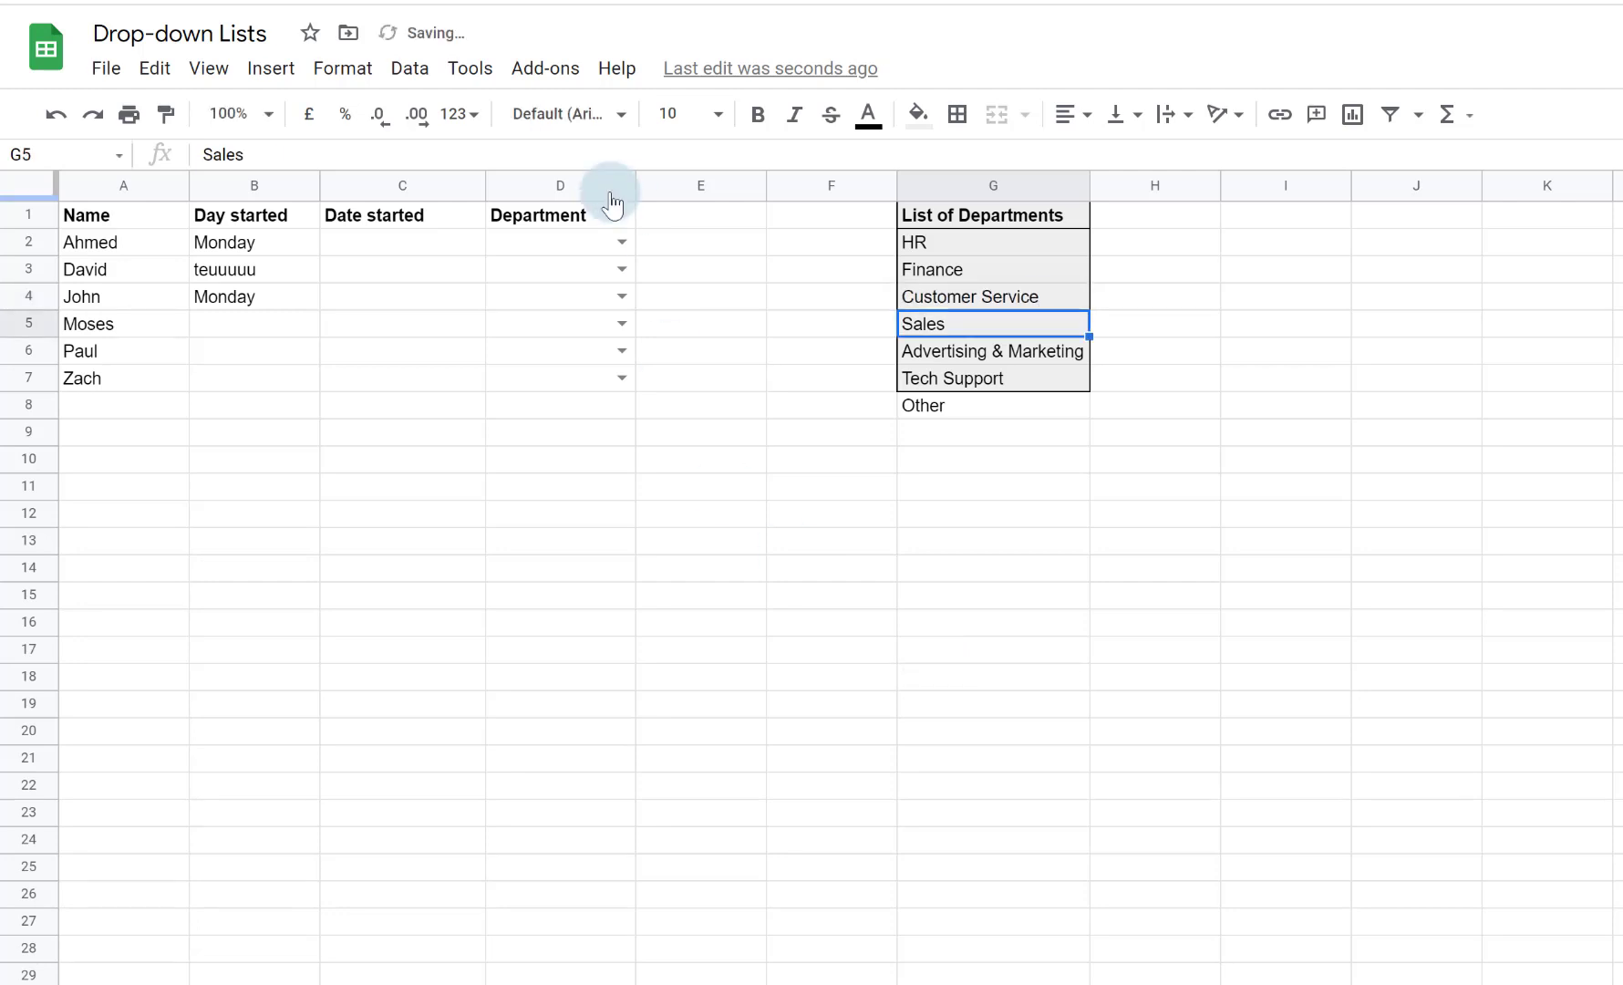
{"action": "left_click", "coordinate": [594, 240]}
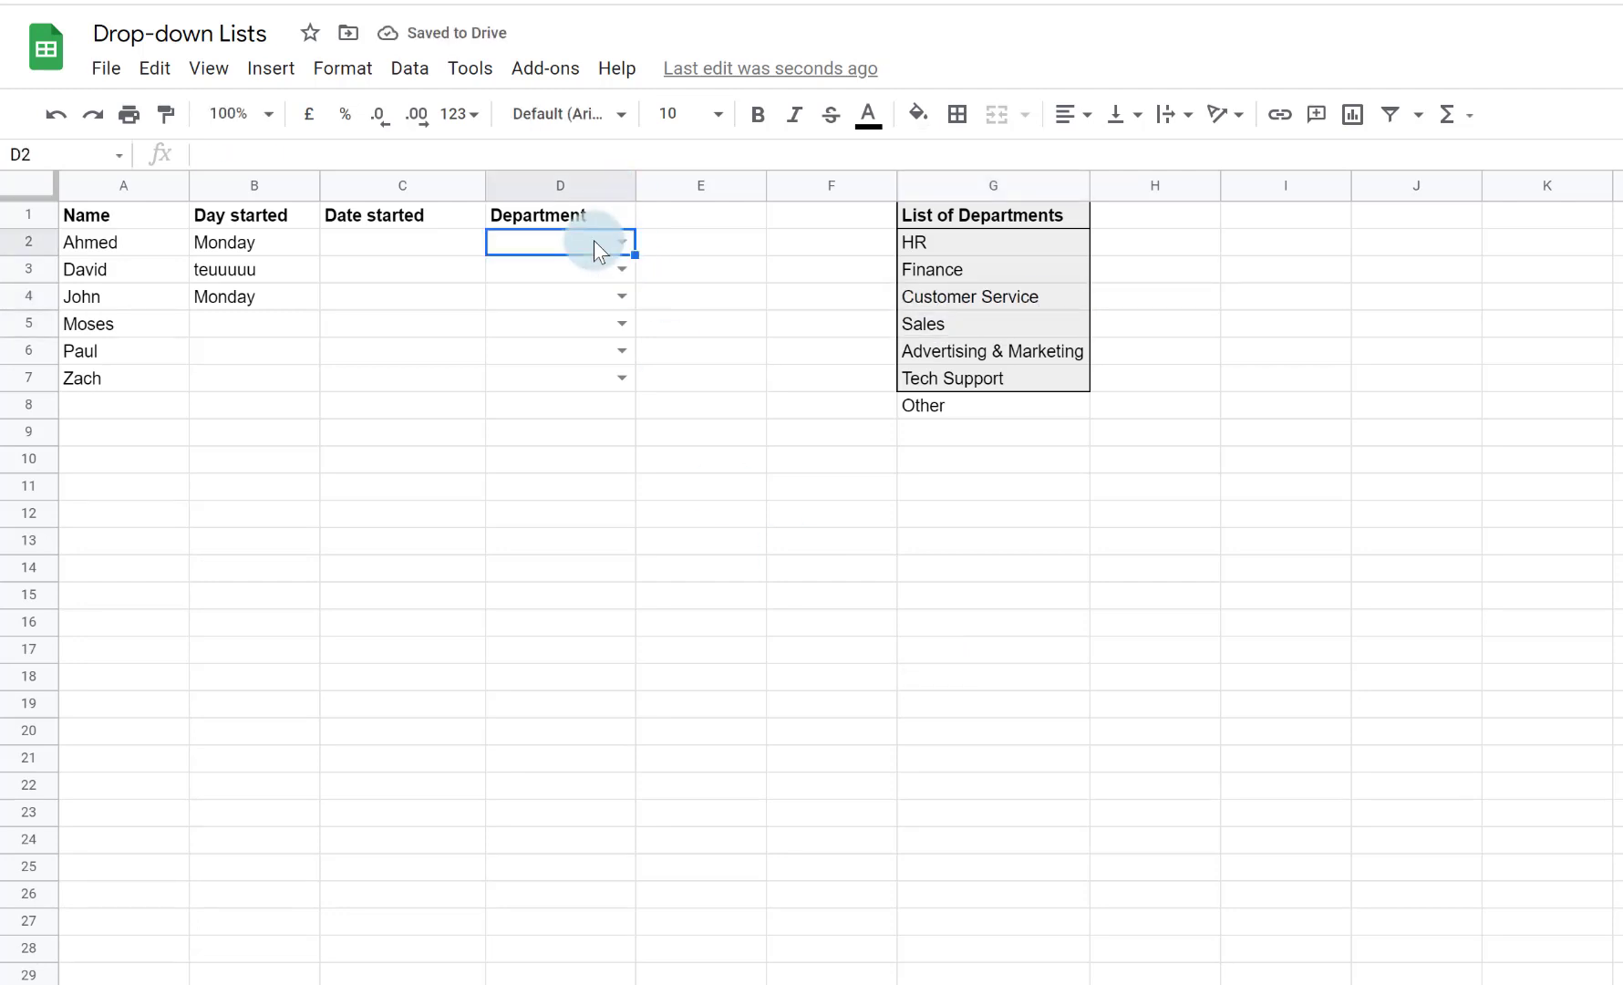
{"action": "left_click", "coordinate": [621, 242]}
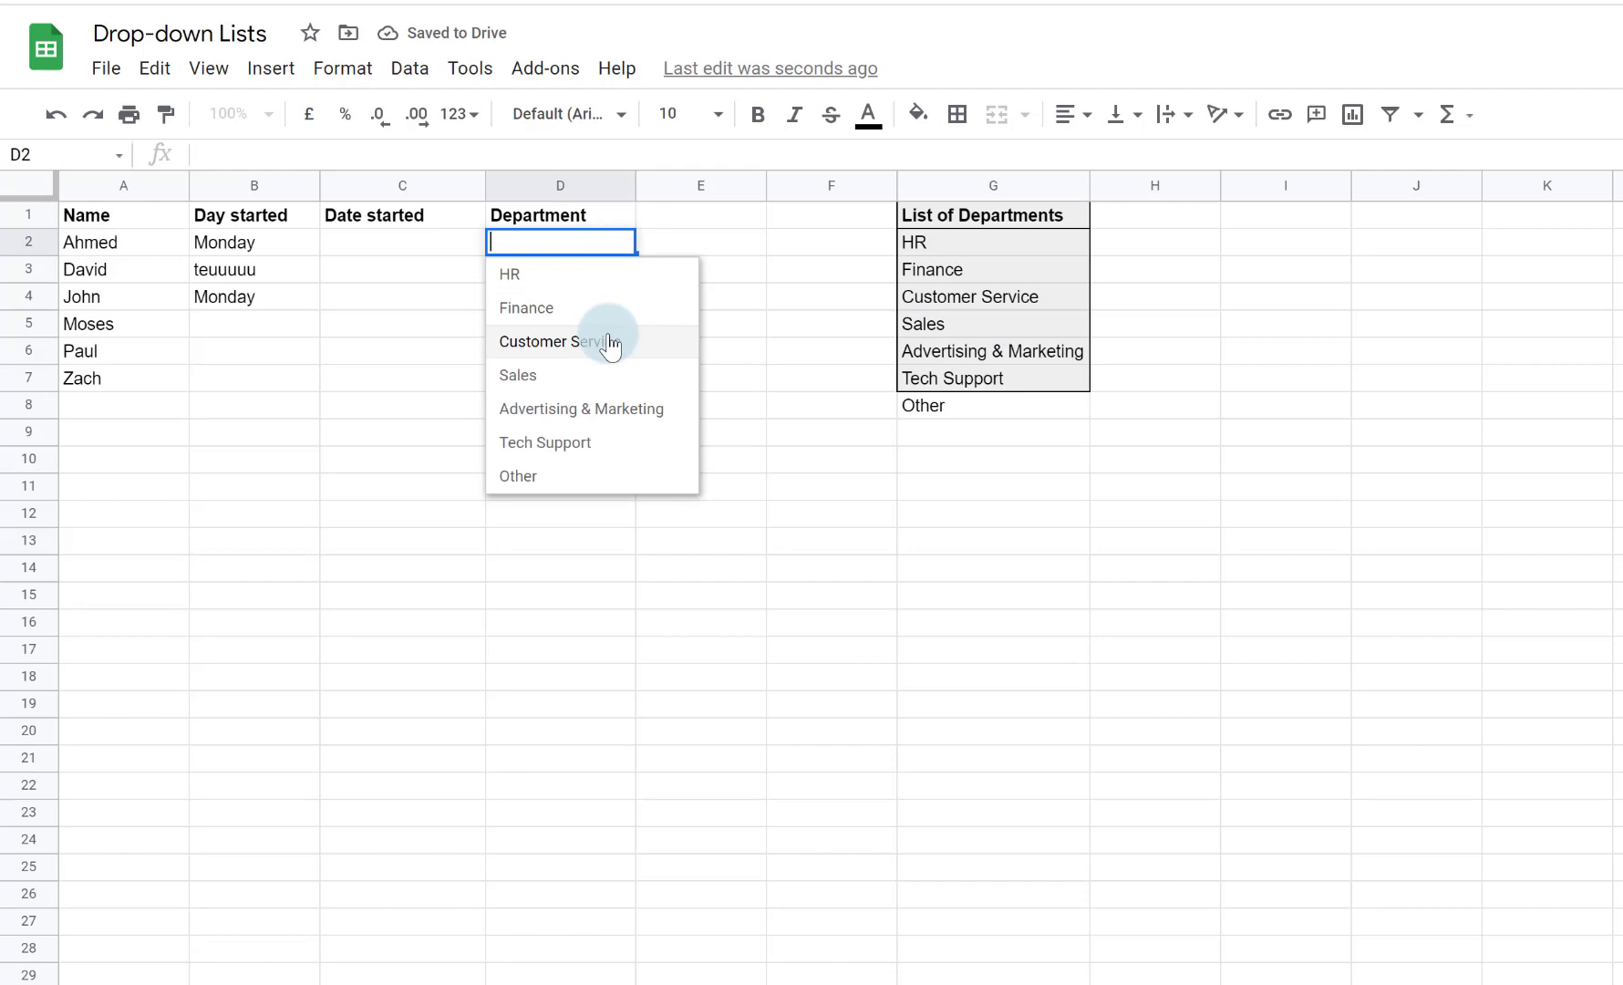
View the shift options for inserting cells at the Customer Service entry in G4, and dismiss them without inserting anything
{"action": "left_click", "coordinate": [986, 309]}
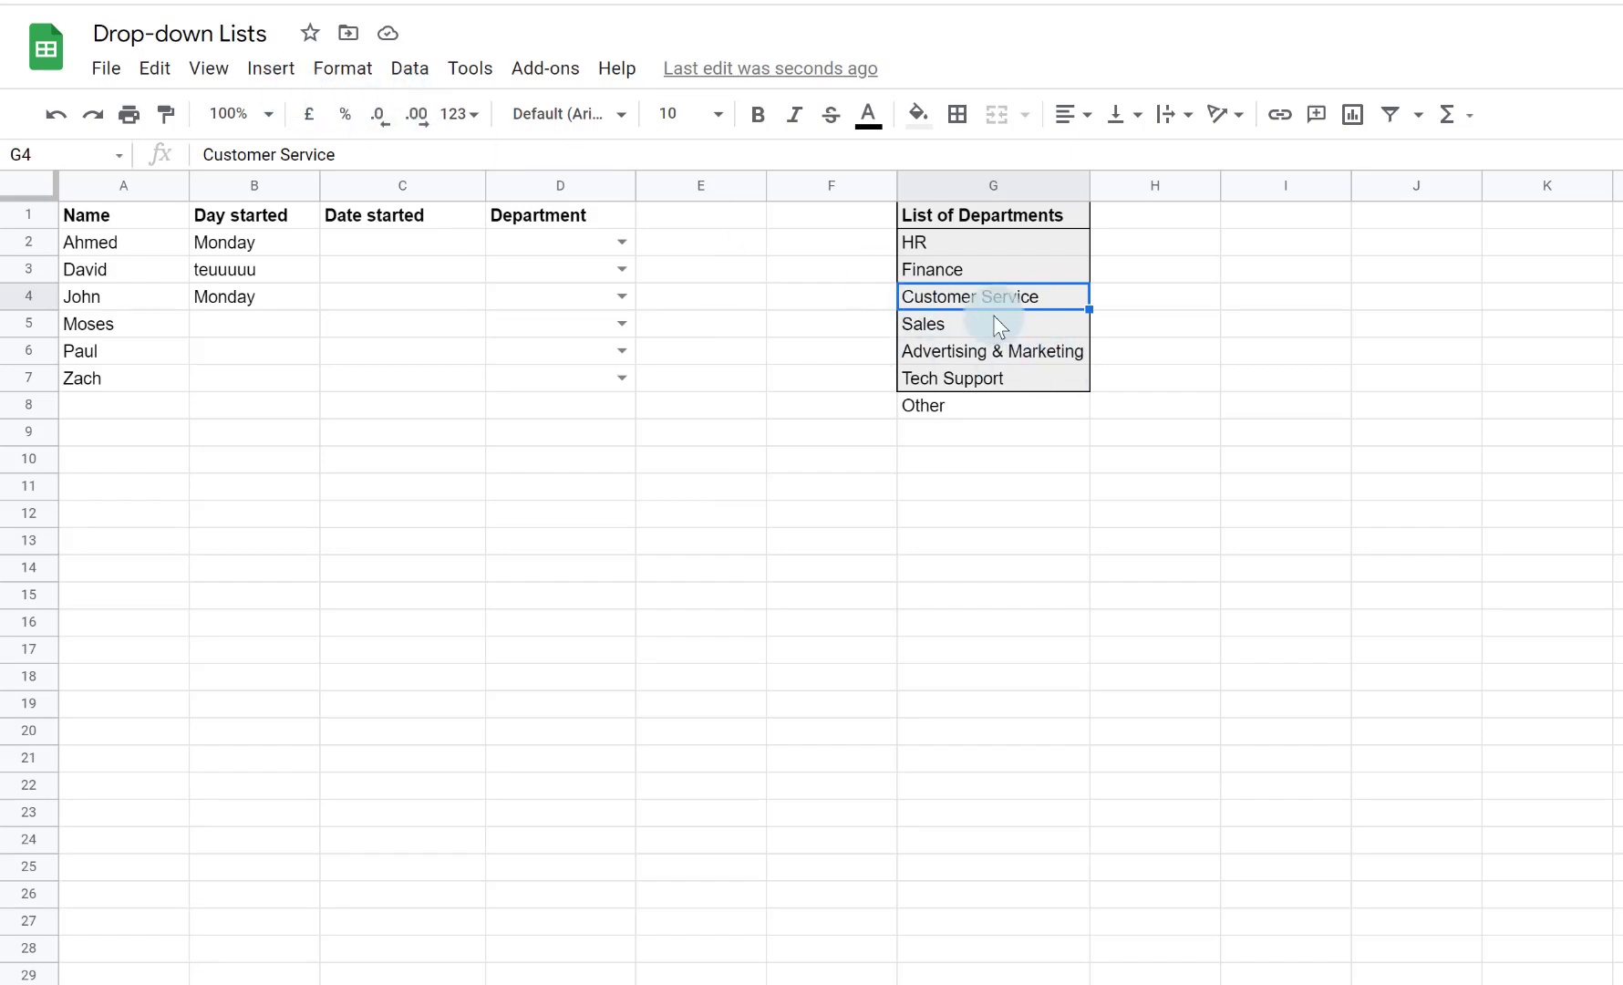
{"action": "right_click", "coordinate": [1032, 299]}
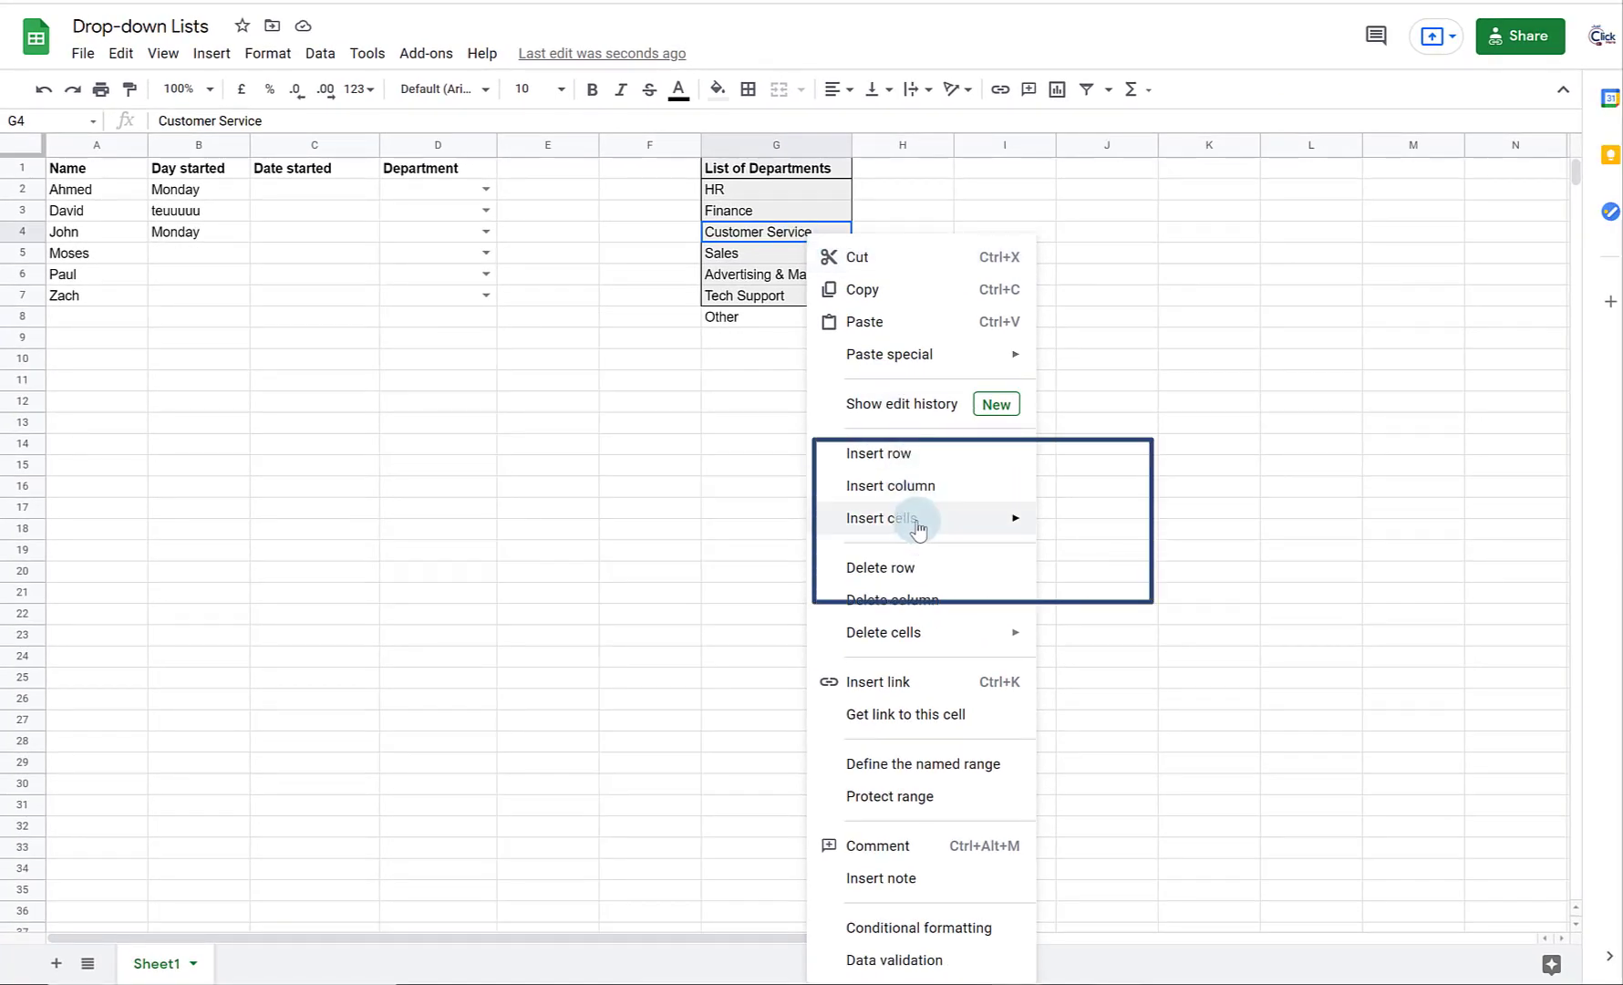
{"action": "mouse_move", "coordinate": [916, 526]}
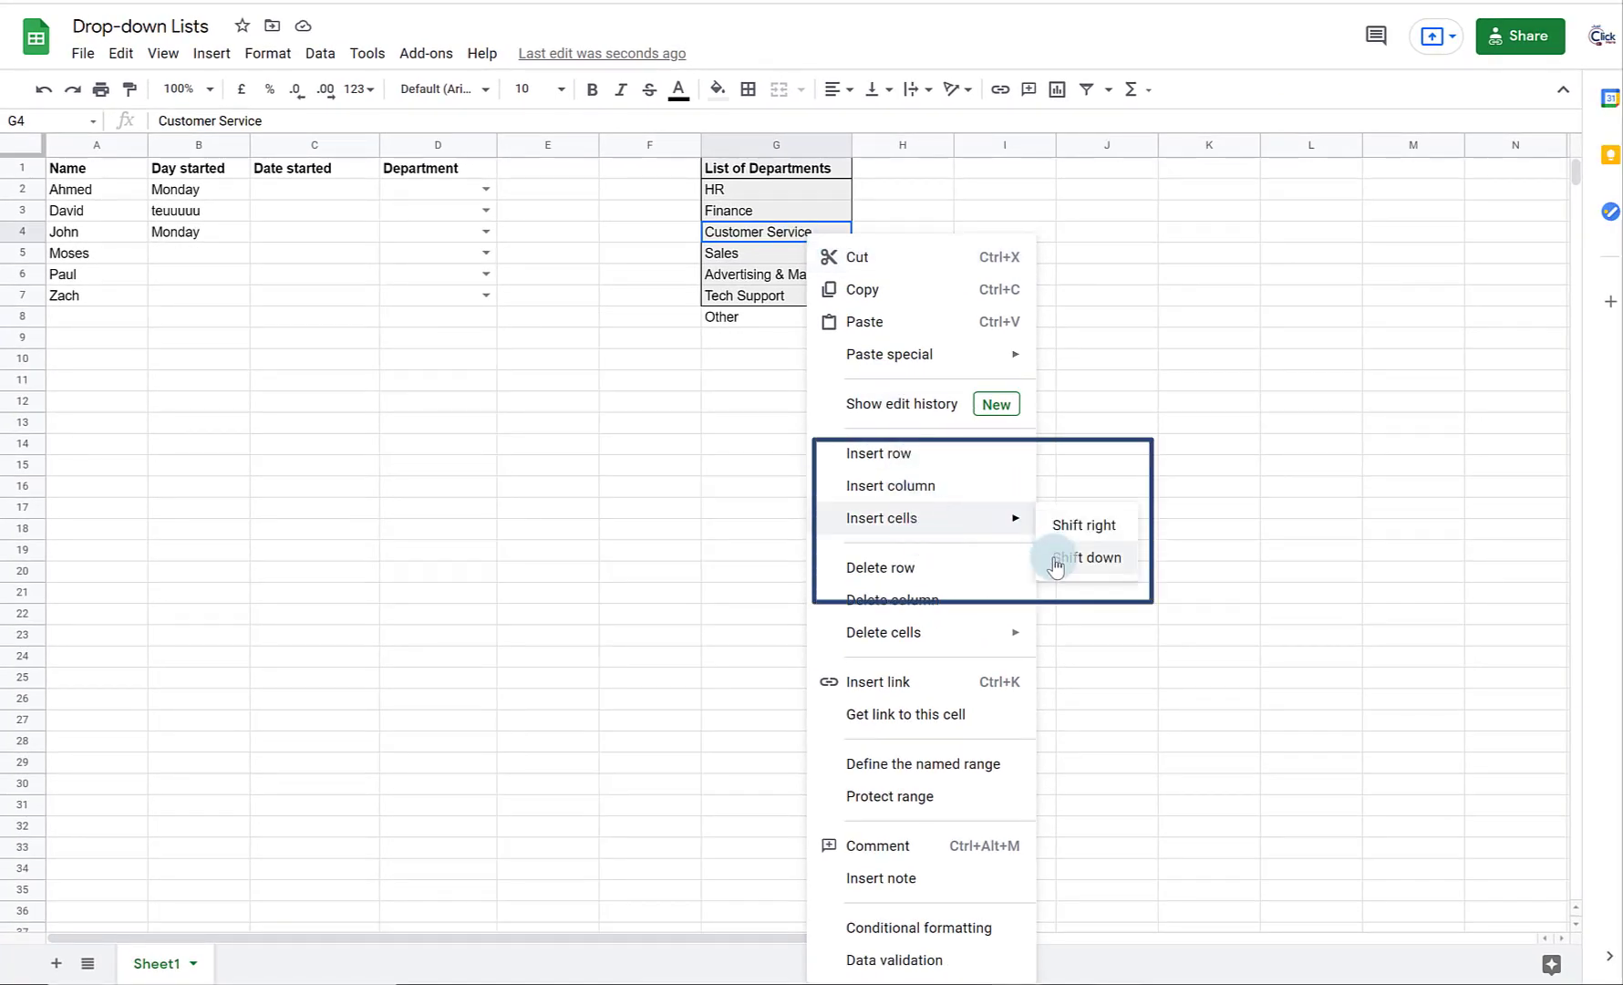
{"action": "left_click", "coordinate": [602, 471]}
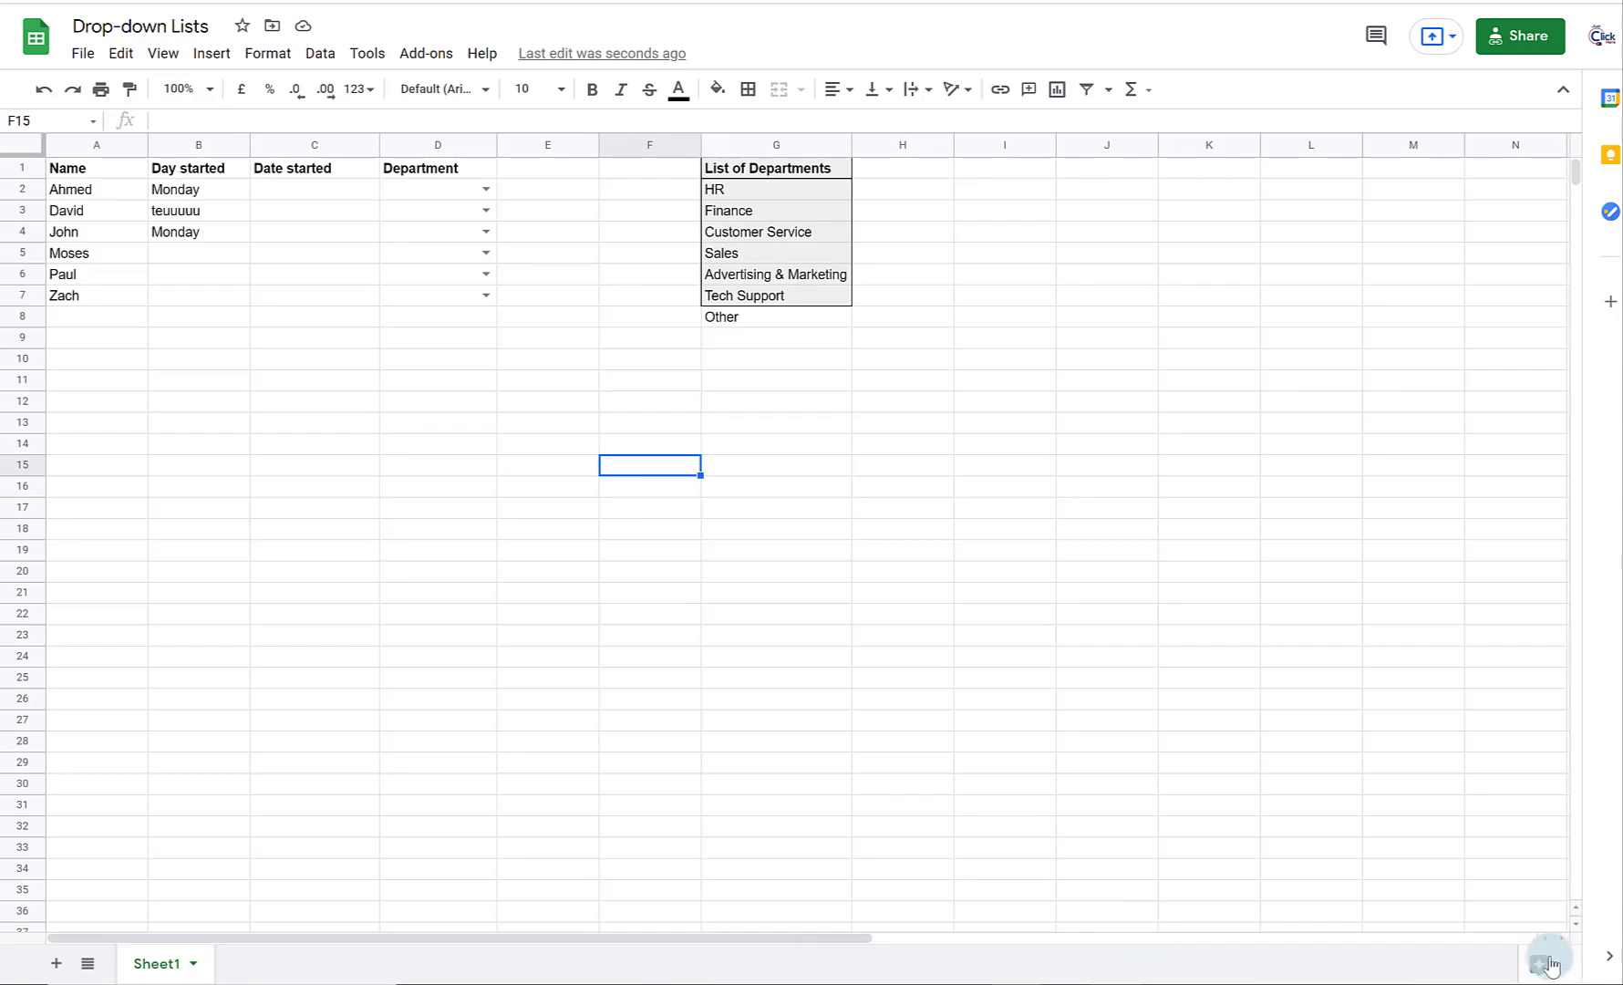